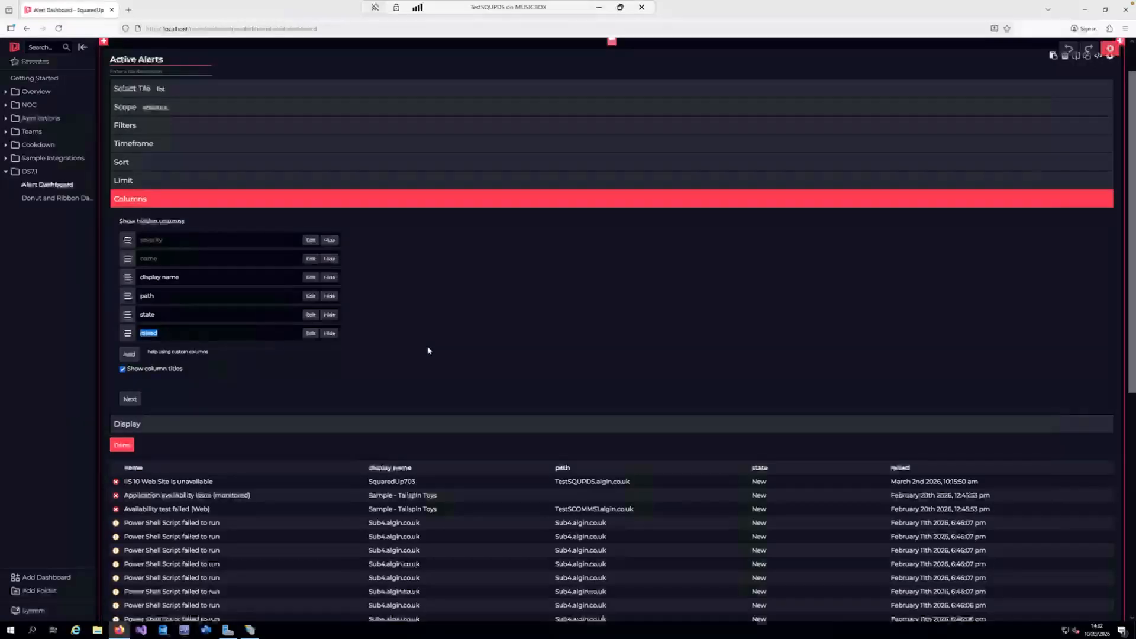
# Add a conditional formatting rule to the raised column matching values more than or equal to 1 day in the past
pyautogui.click(161, 334)
pyautogui.click(312, 334)
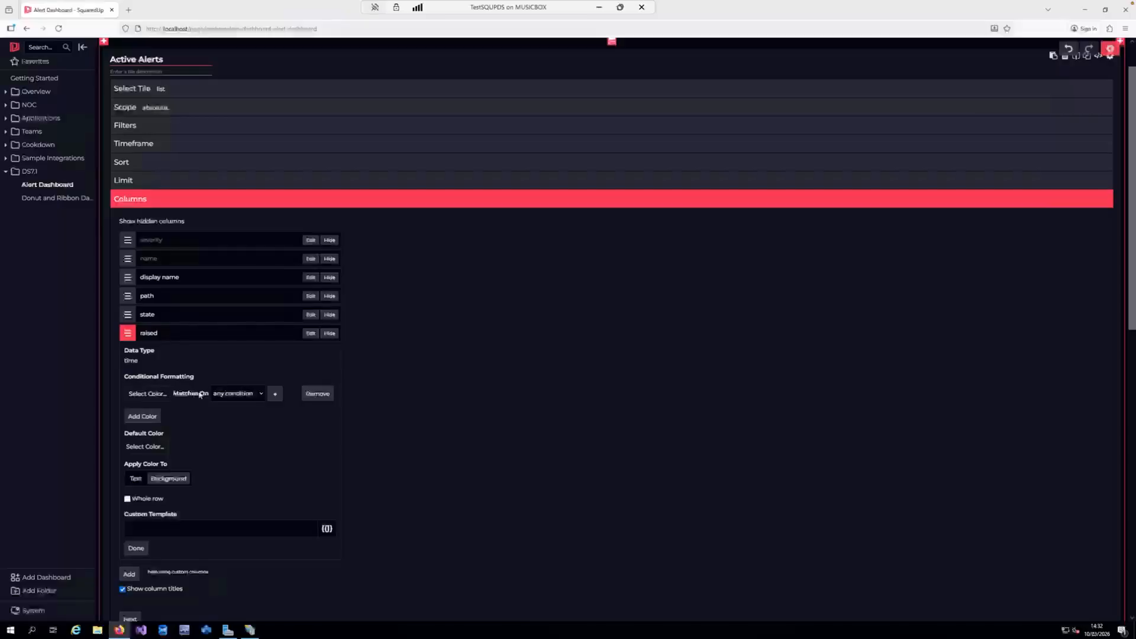
pyautogui.click(274, 393)
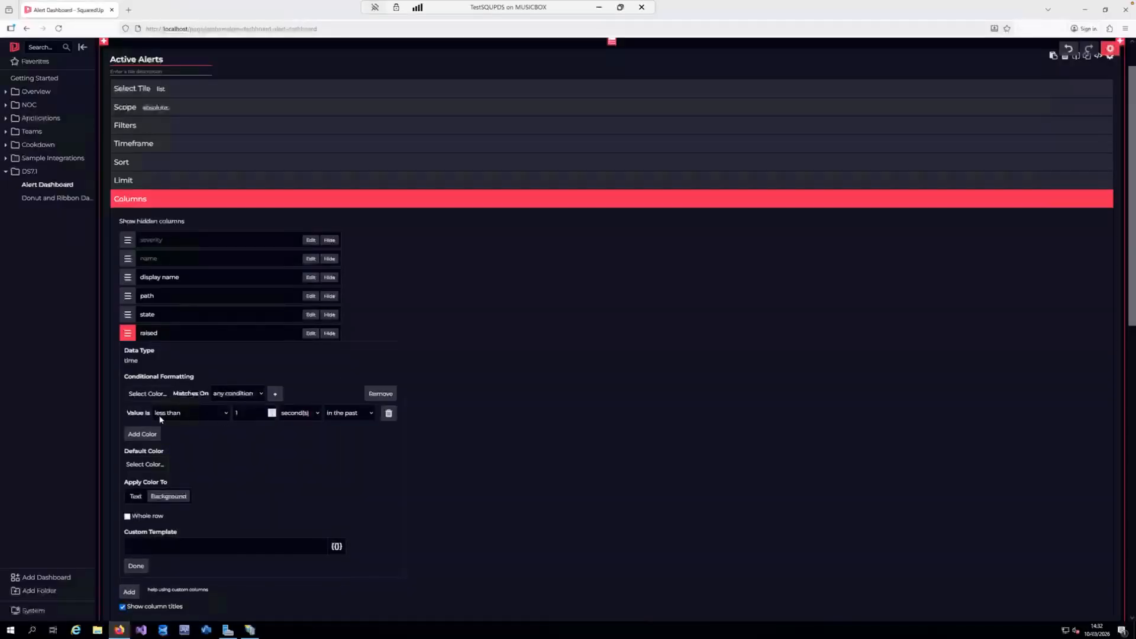
pyautogui.click(228, 413)
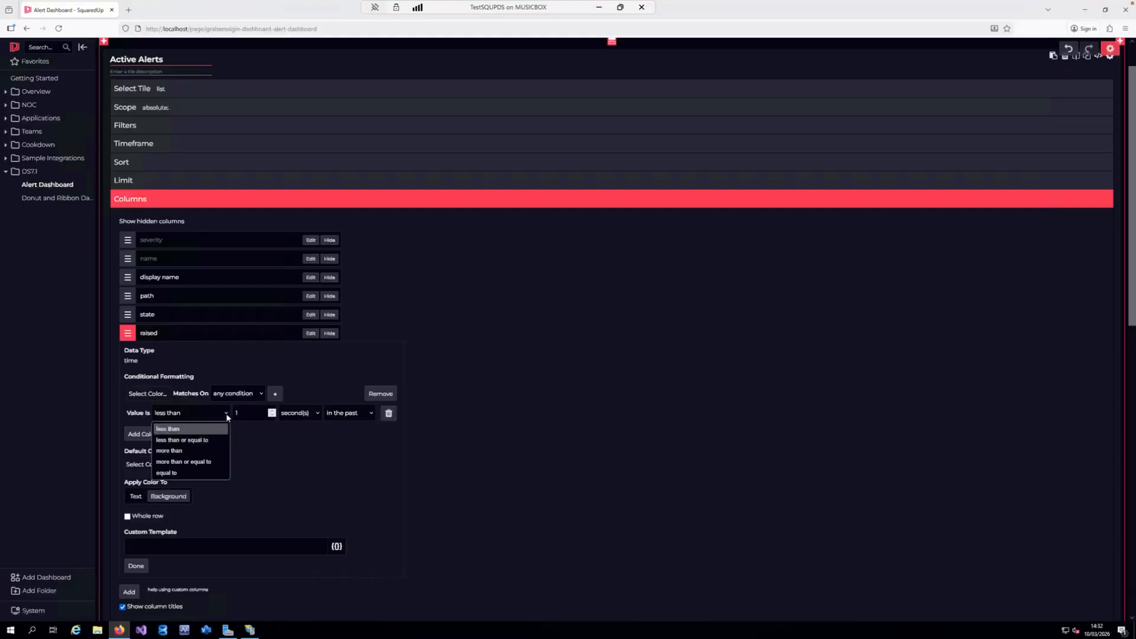
pyautogui.click(201, 452)
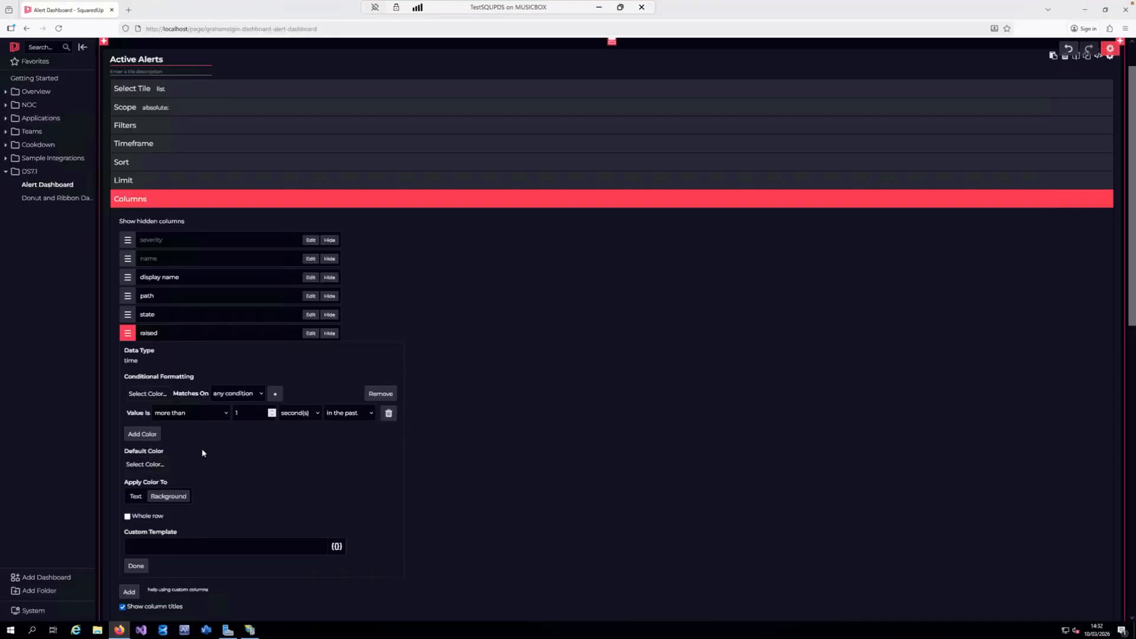
pyautogui.click(226, 413)
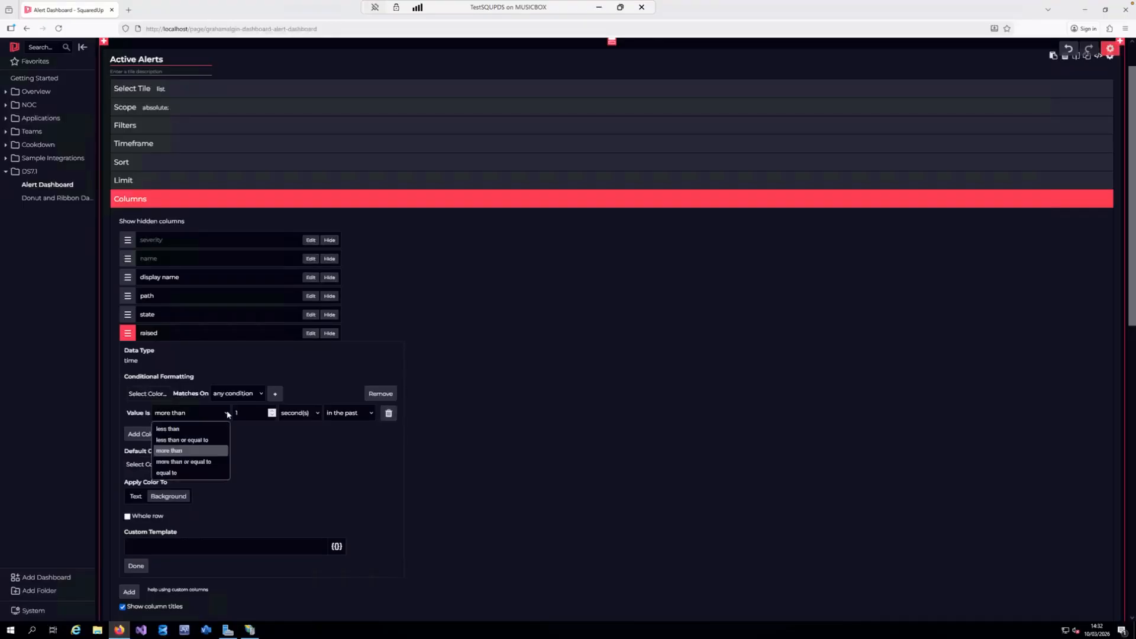
pyautogui.click(204, 461)
pyautogui.click(315, 417)
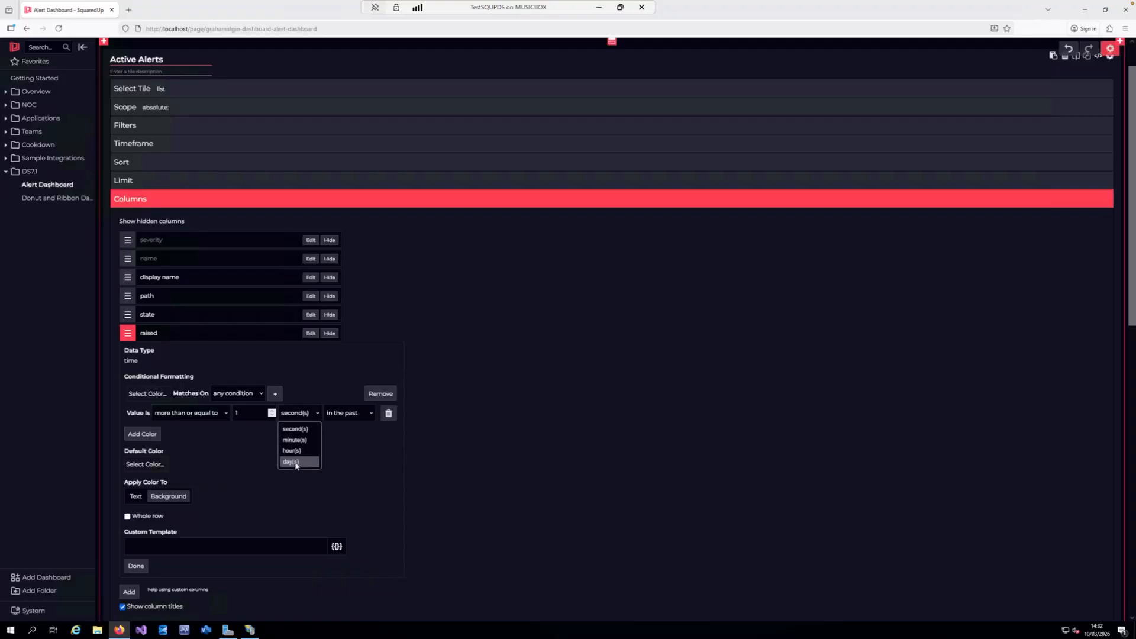
pyautogui.click(296, 462)
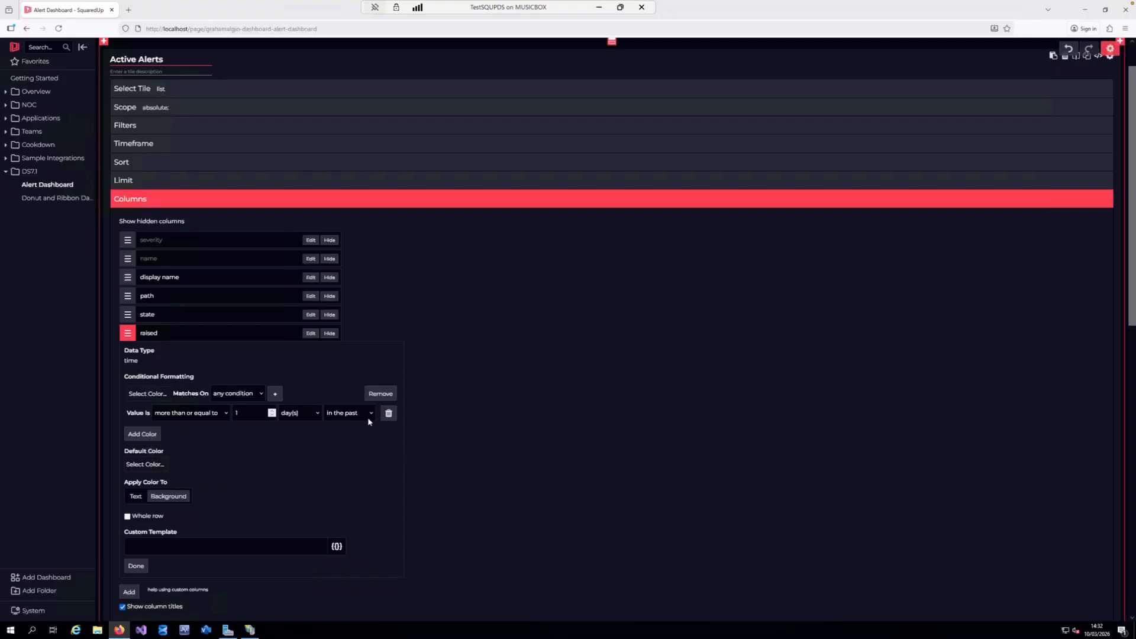
# Assign red as the colour for the raised column's formatting condition and check the alert list preview
pyautogui.click(149, 398)
pyautogui.click(139, 413)
pyautogui.scroll(-3, 836, 422)
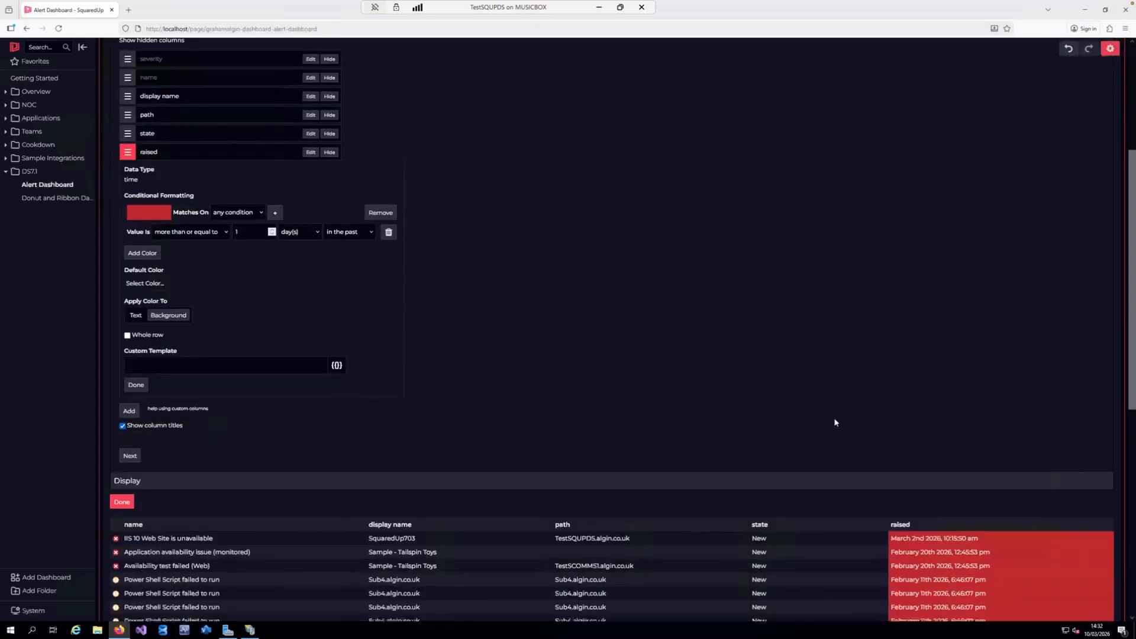
pyautogui.scroll(-1, 834, 421)
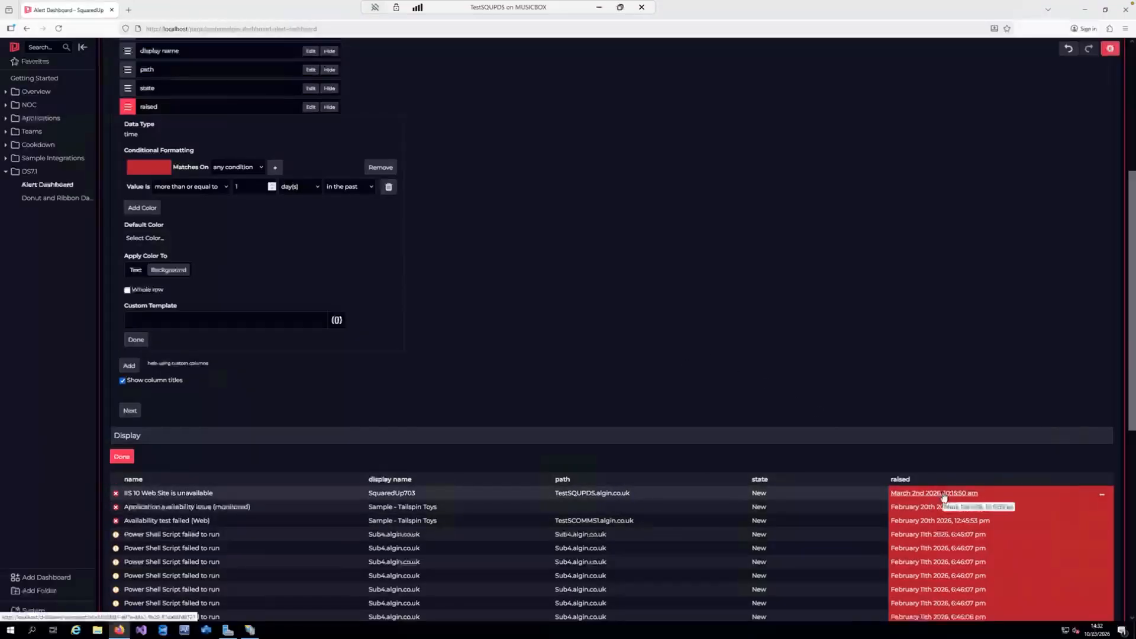
# Try the condition colour on the text, return it to the background, and extend it to the whole row
pyautogui.click(134, 270)
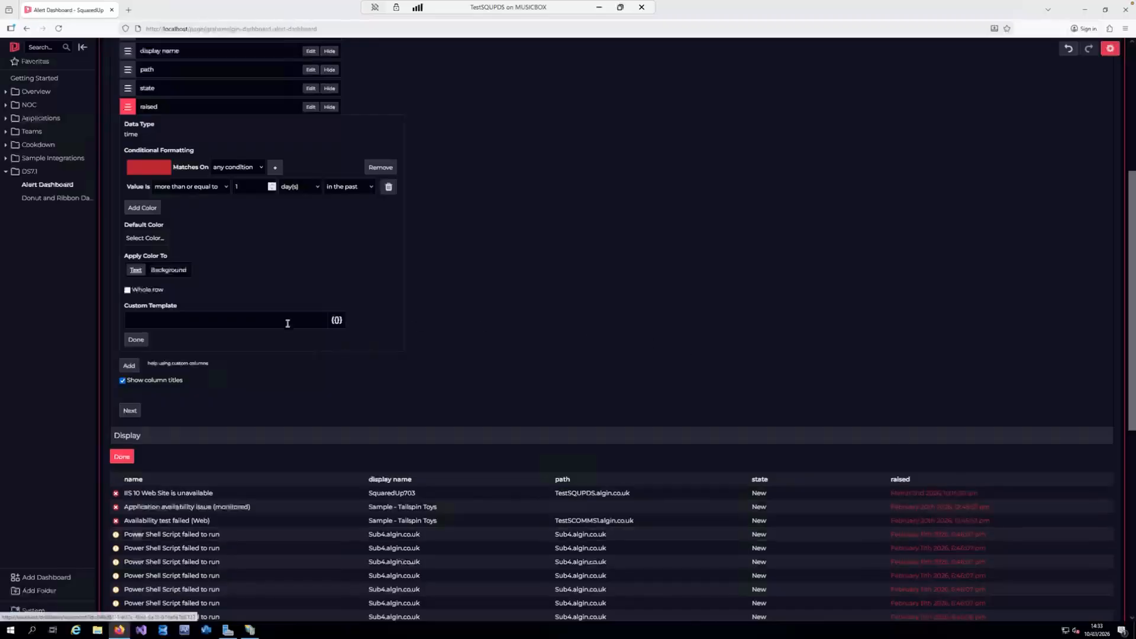
pyautogui.click(162, 269)
pyautogui.click(127, 290)
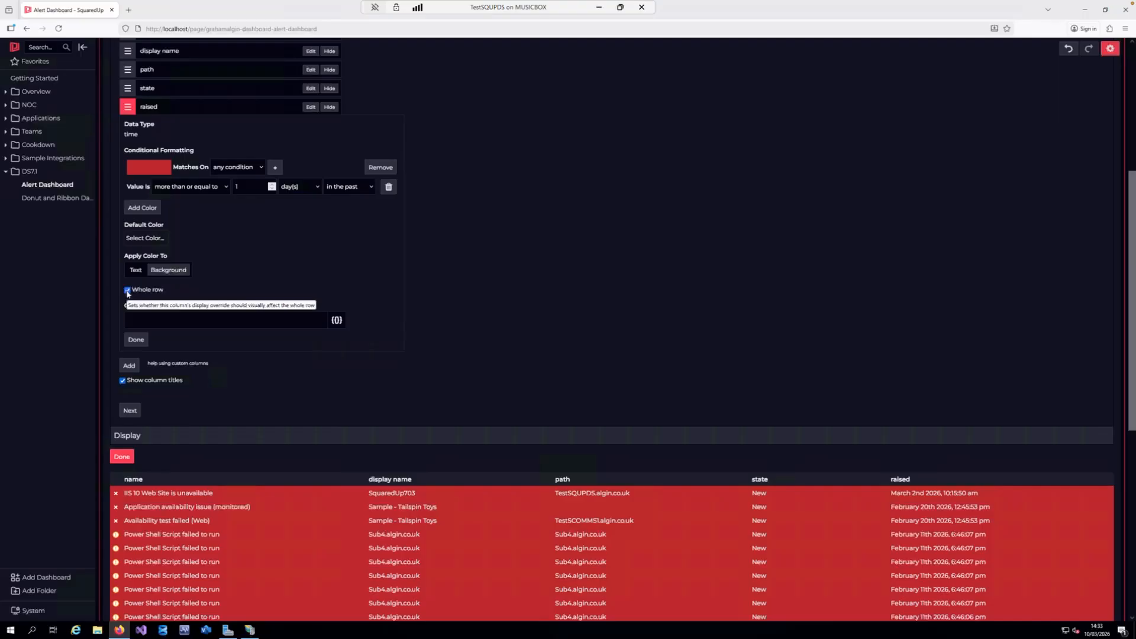
# Finish editing the Active Alerts tile and publish the Alert Dashboard
pyautogui.click(122, 456)
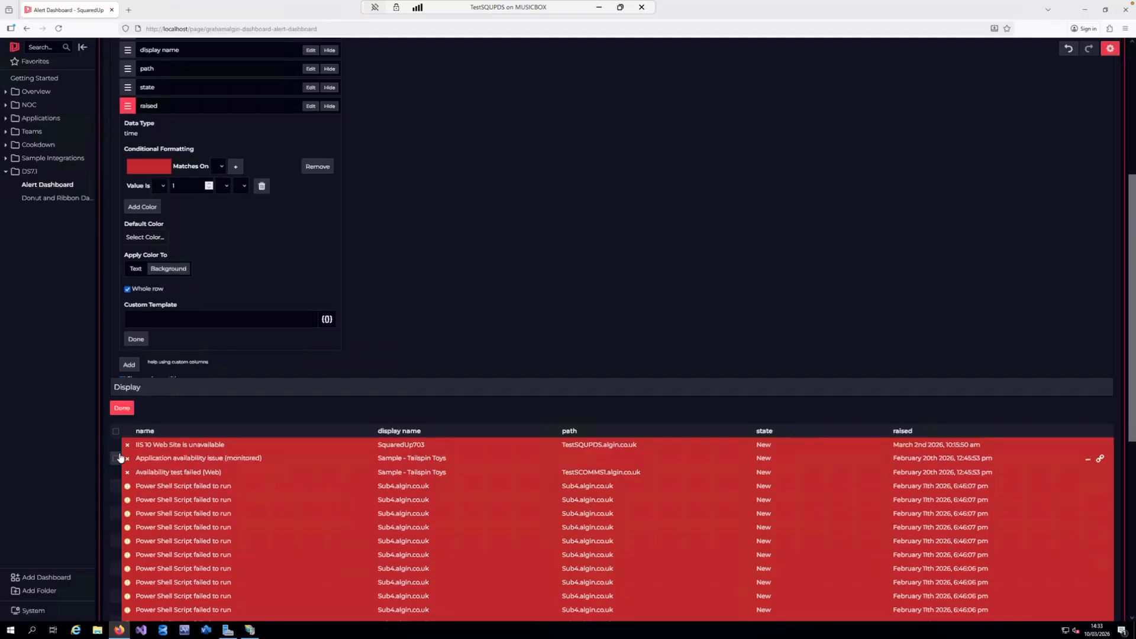
pyautogui.scroll(2, 497, 281)
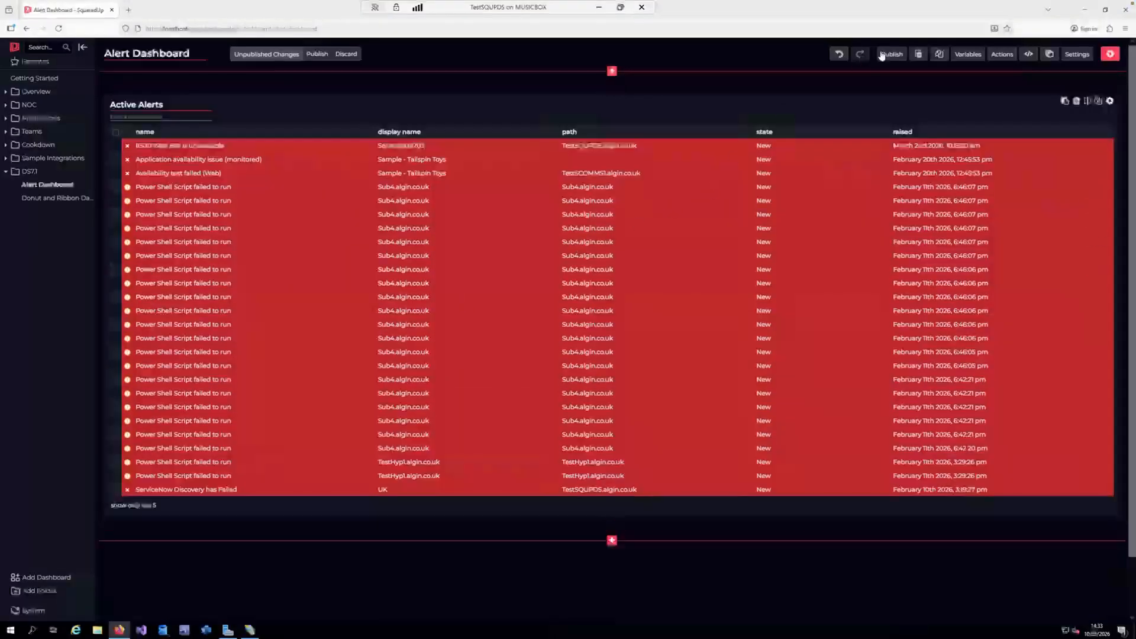
pyautogui.click(882, 55)
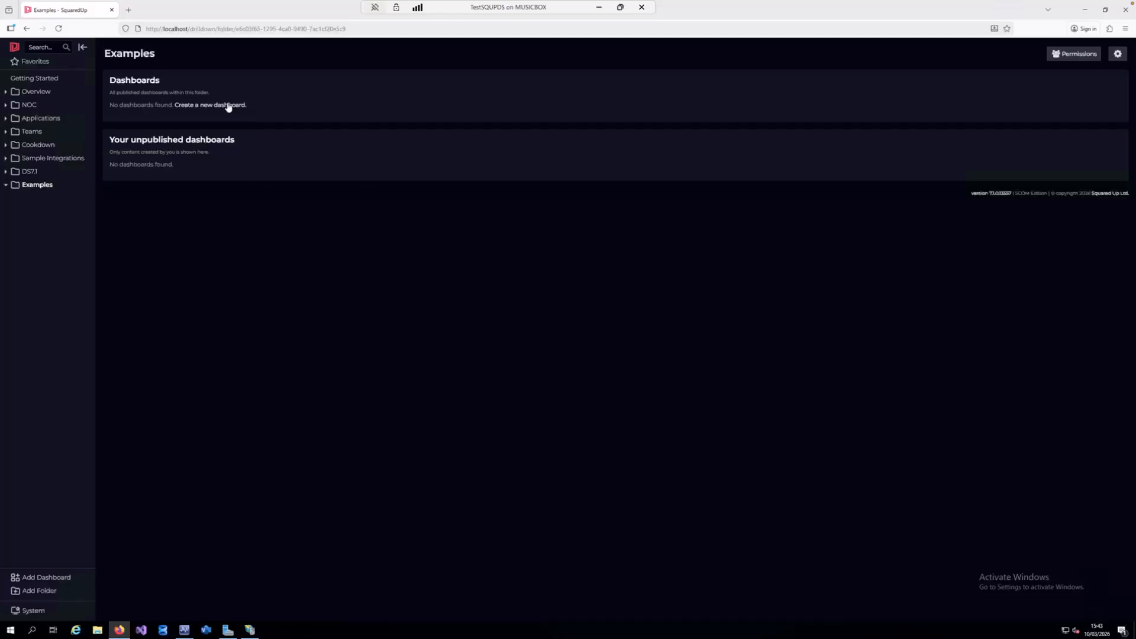
# Create a new dashboard in the Examples folder from the two-row template and title its upper tile "Donut Tile"
pyautogui.click(226, 106)
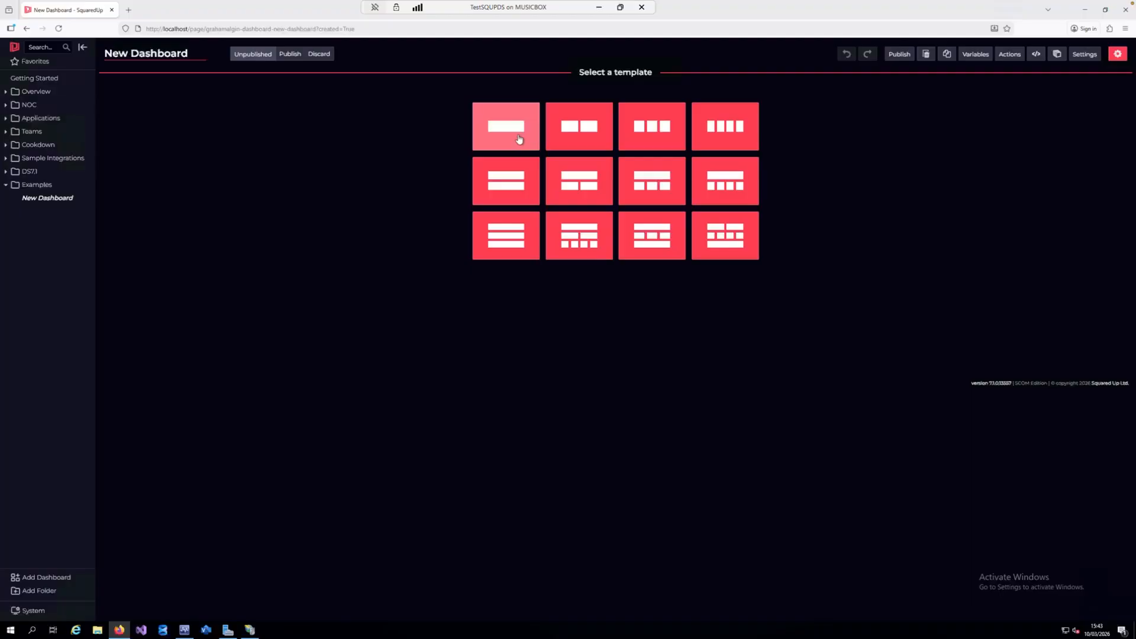
pyautogui.click(520, 181)
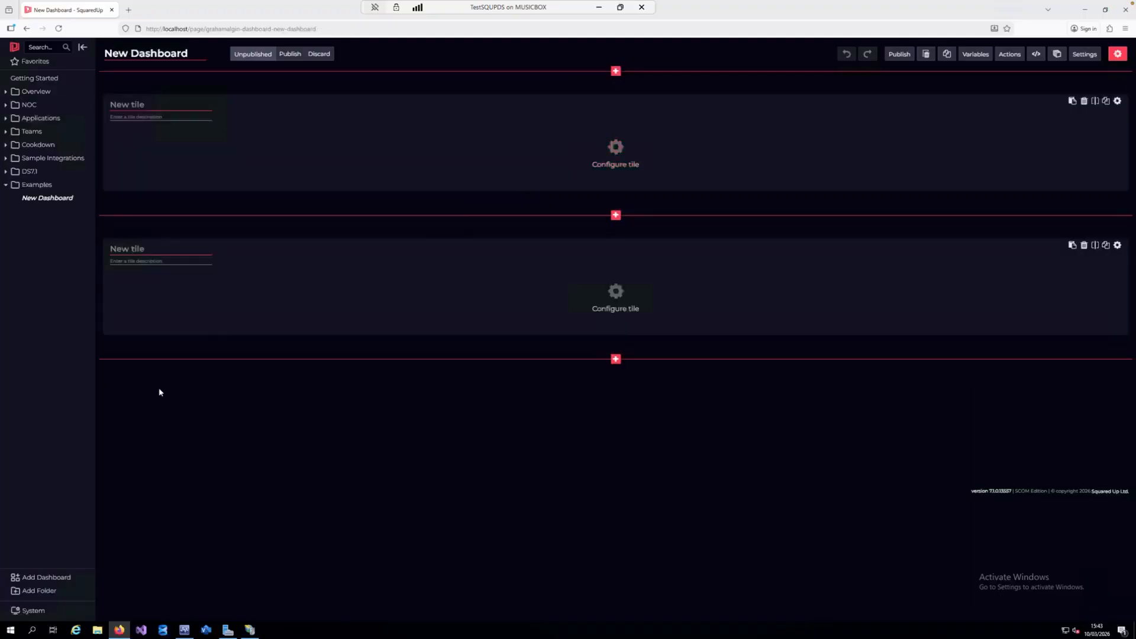
pyautogui.click(167, 110)
pyautogui.write('Donut Tile')
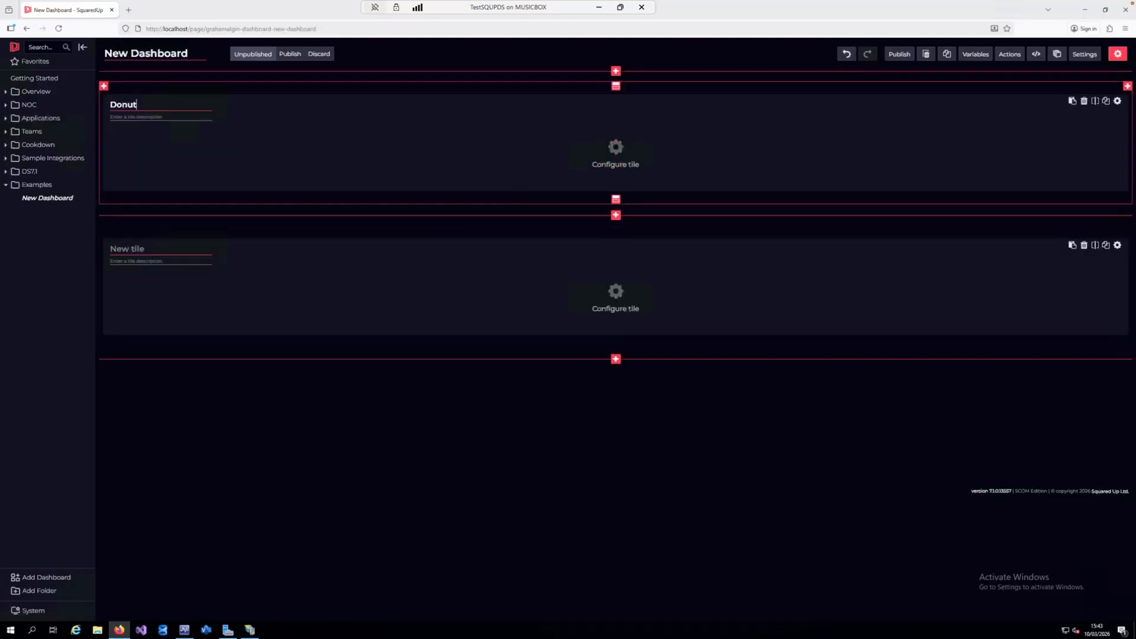
# Configure the upper tile as a Status tile of the Donut type
pyautogui.click(614, 155)
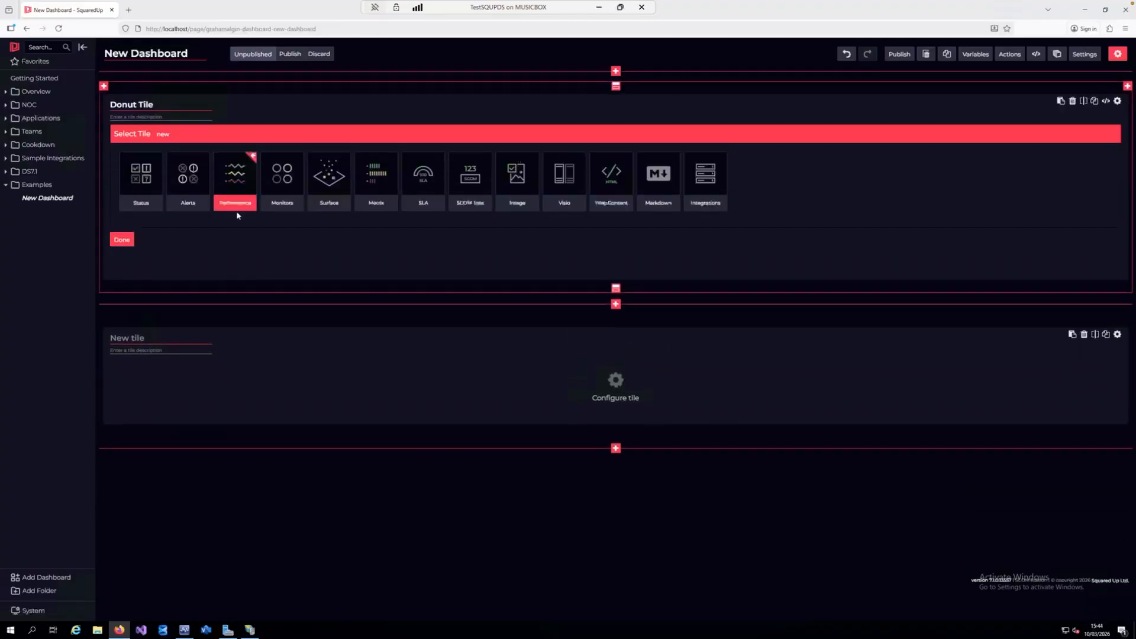
pyautogui.click(147, 181)
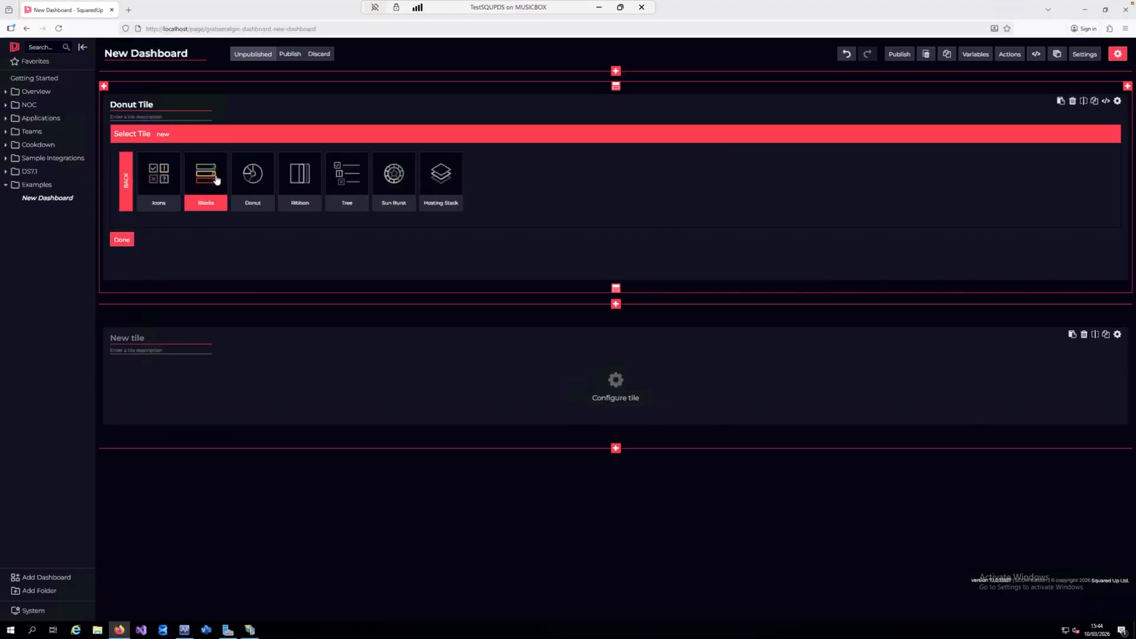
pyautogui.click(264, 179)
# Scope the donut tile to the Health Service Watcher class with the advanced scope option and finish the tile
pyautogui.click(185, 179)
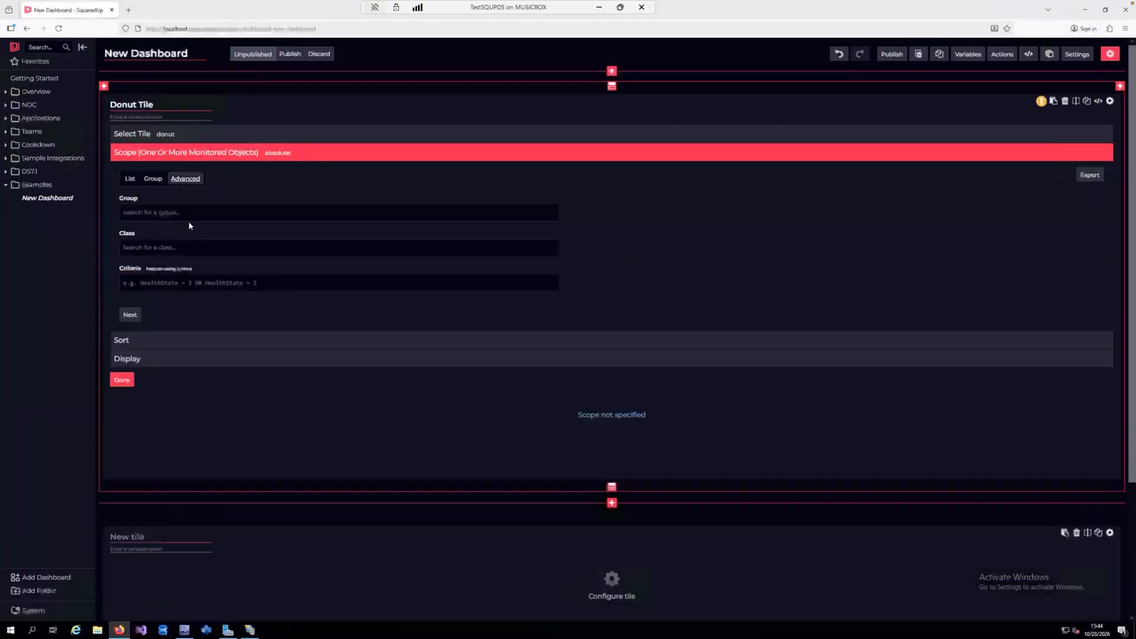
pyautogui.click(188, 248)
pyautogui.write('heal')
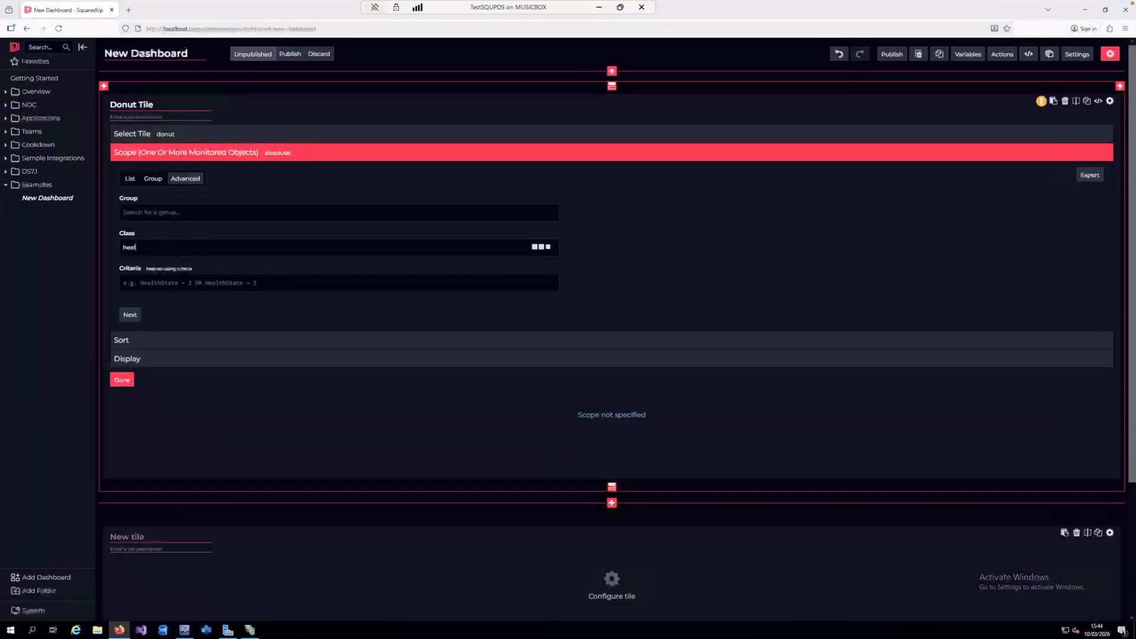
pyautogui.write('th servi')
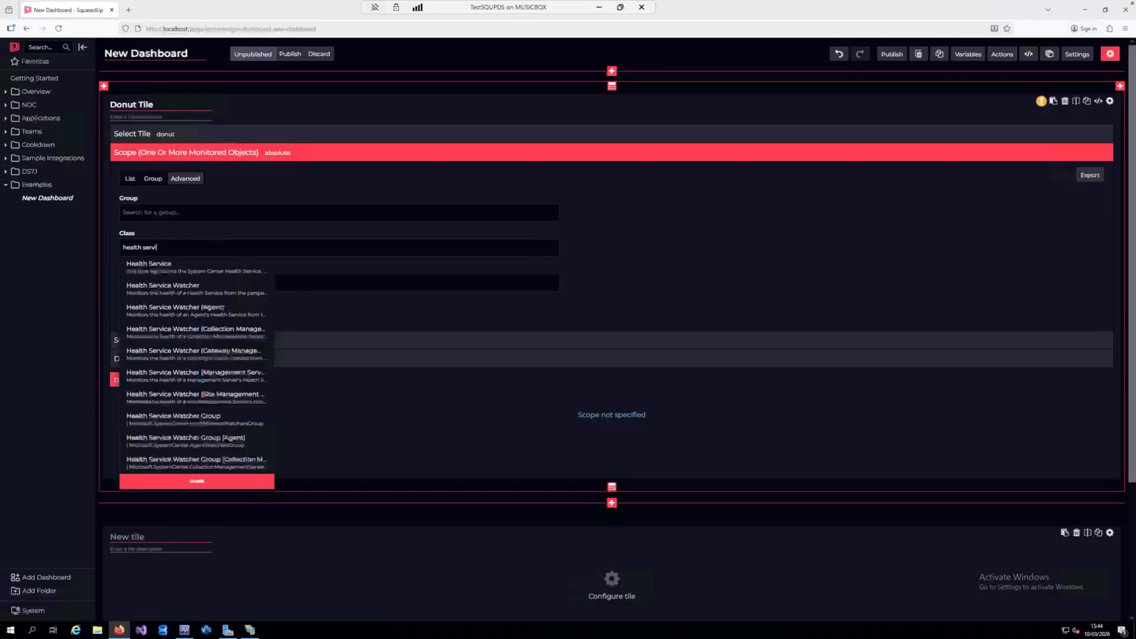
pyautogui.click(214, 289)
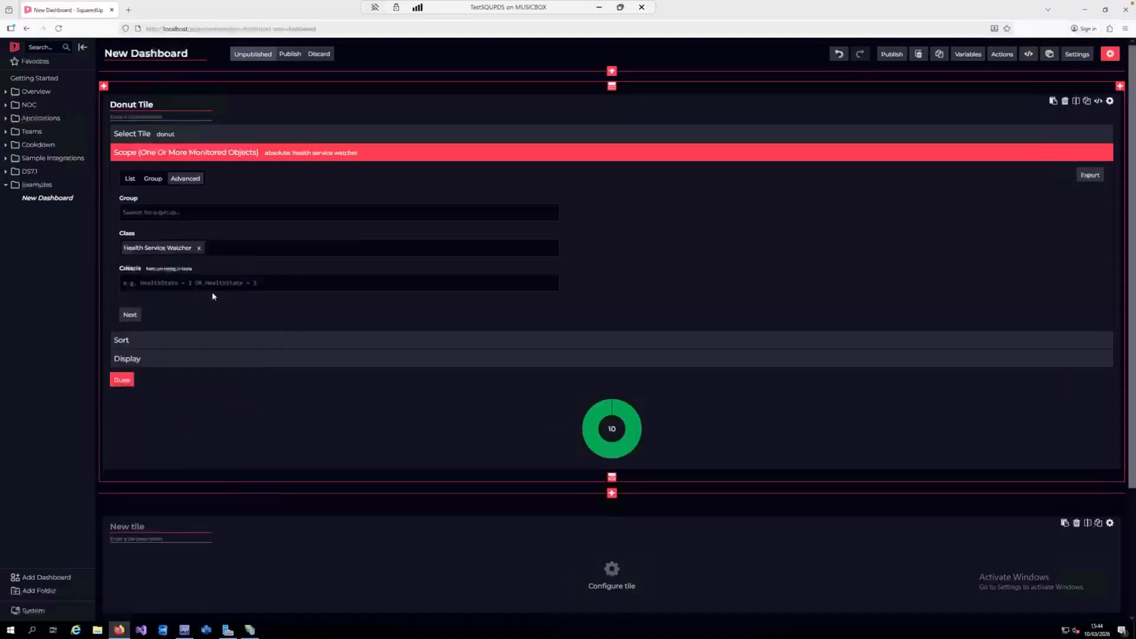
pyautogui.click(129, 315)
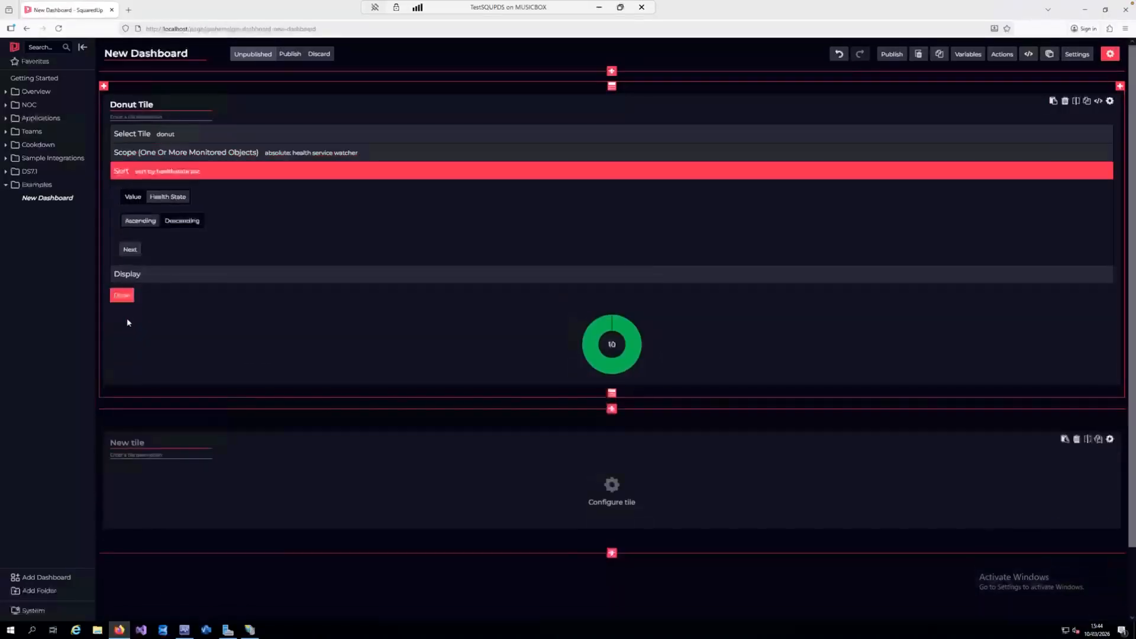
pyautogui.click(123, 295)
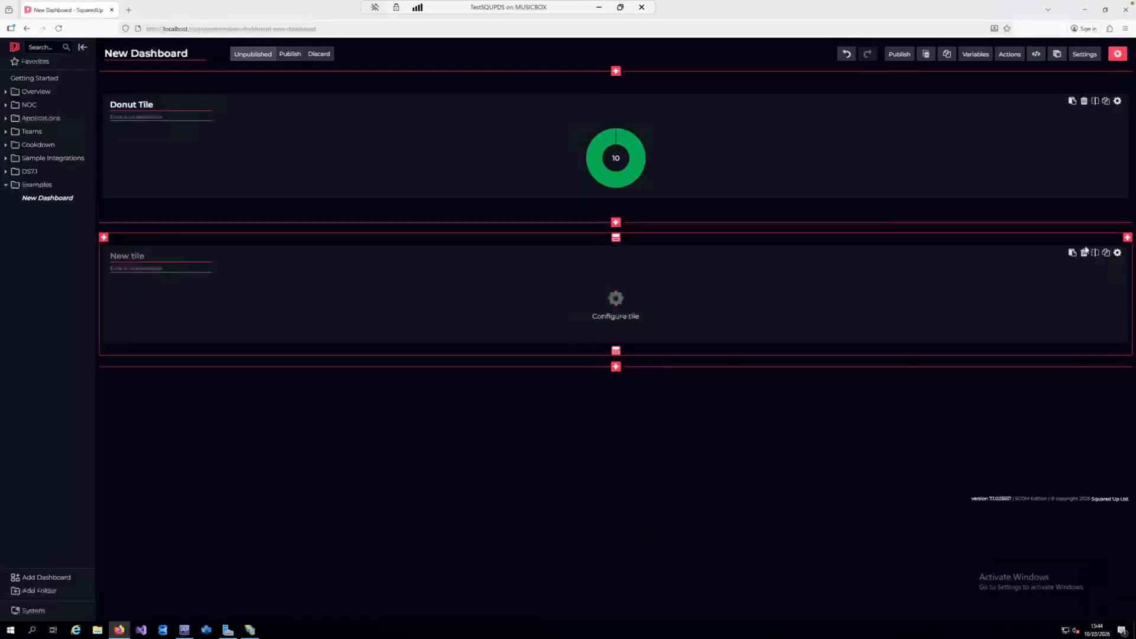
# Configure the lower tile as a Status tile of the Ribbon type
pyautogui.click(617, 299)
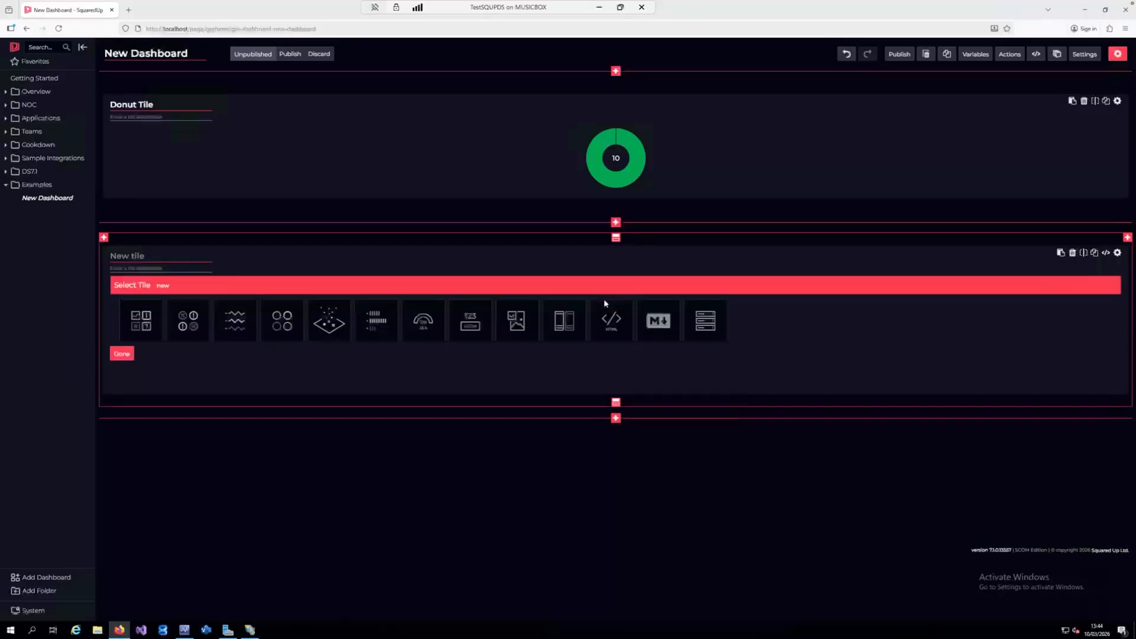
pyautogui.click(146, 334)
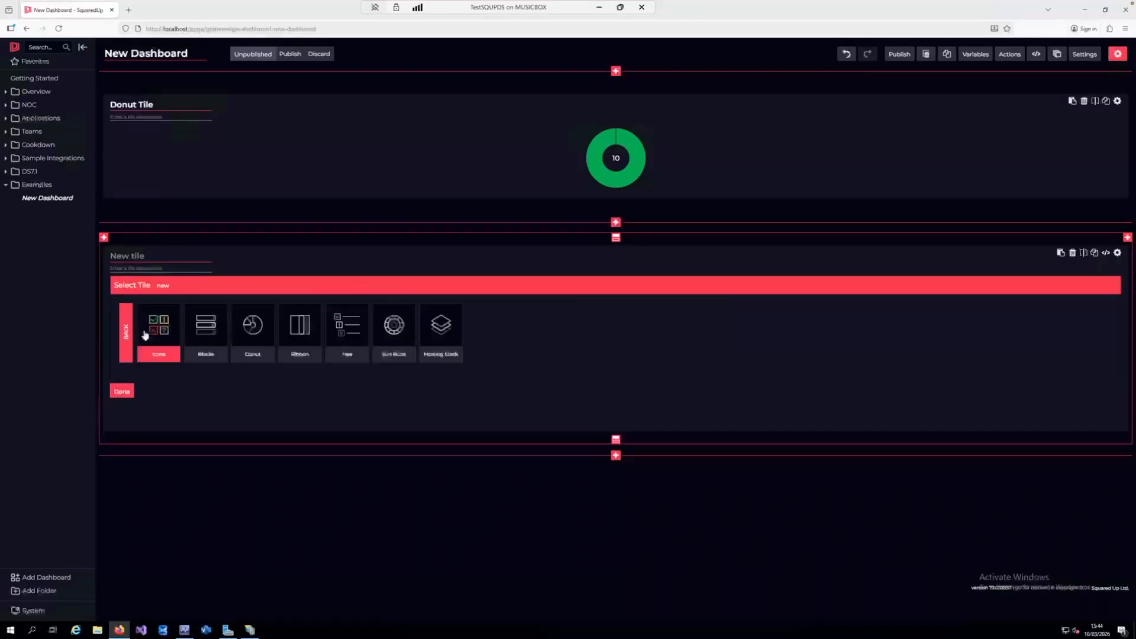
pyautogui.click(299, 330)
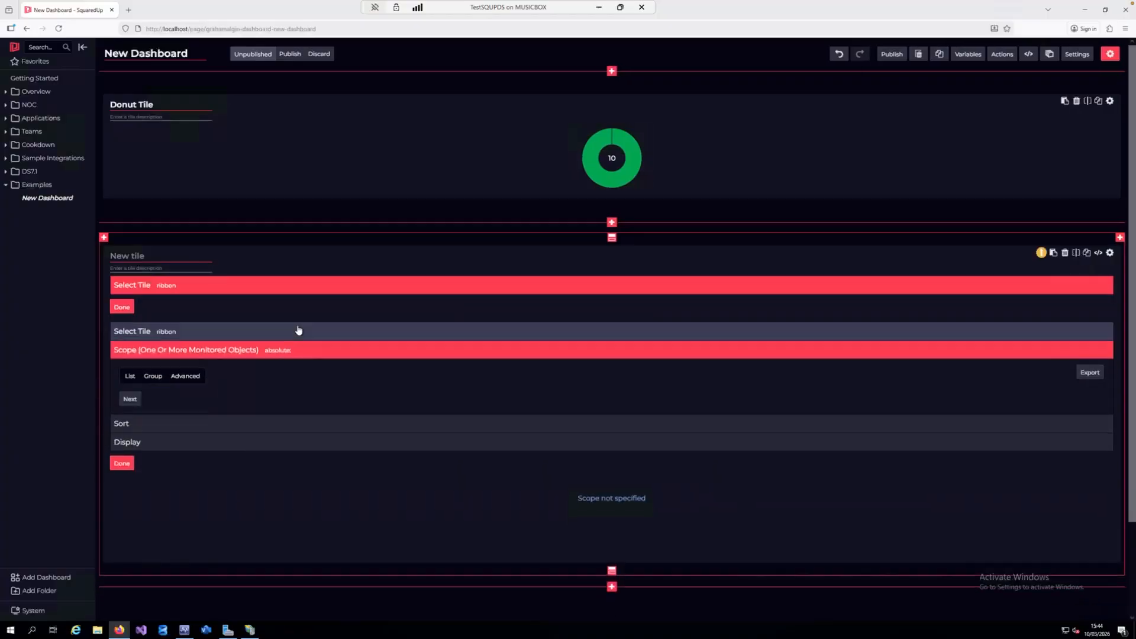
# Scope the ribbon tile to the Health Service Watcher class with the advanced scope option and finish the tile
pyautogui.click(185, 329)
pyautogui.click(192, 399)
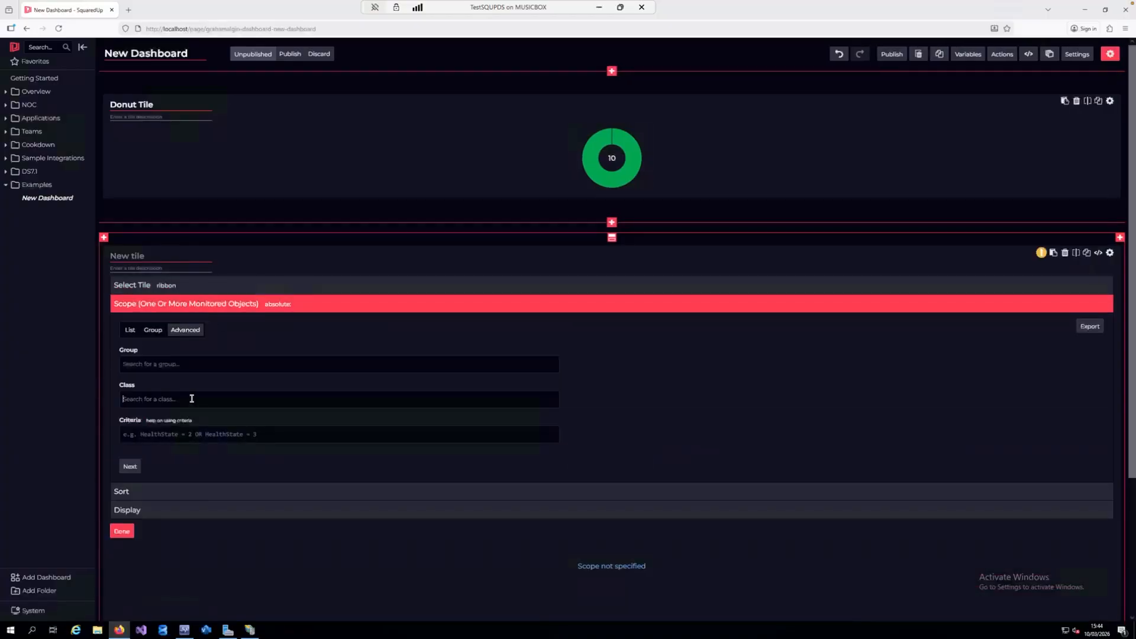
pyautogui.write('health service')
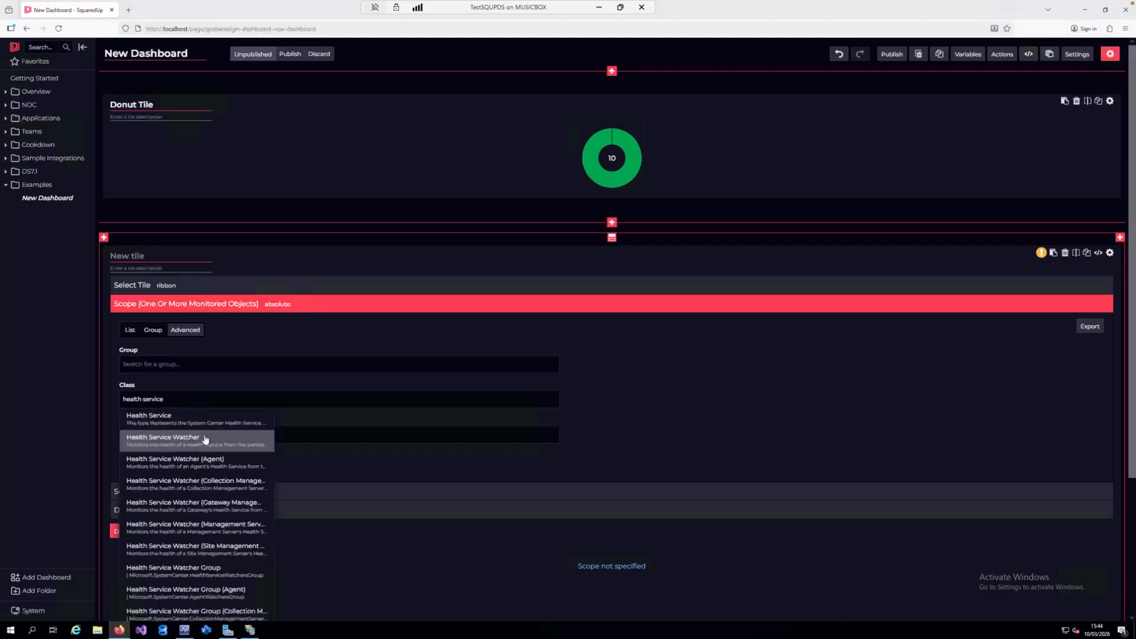
pyautogui.click(204, 435)
pyautogui.click(128, 531)
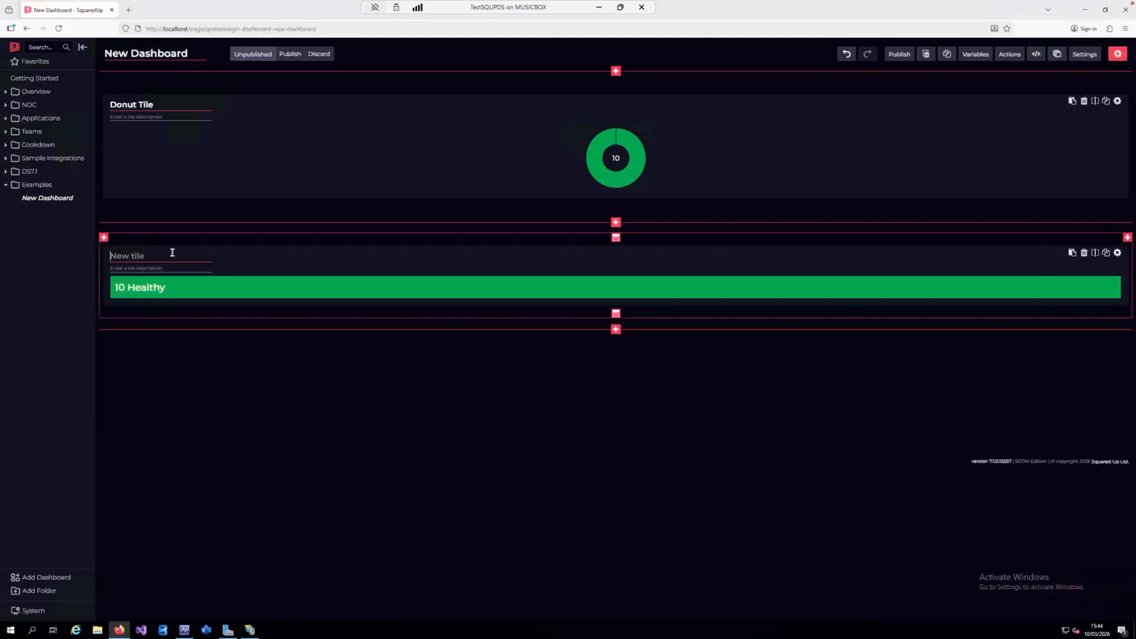
# Title the ribbon tile "Ribbon Tile - Health Service Watcher status"
pyautogui.write('Ribbon')
pyautogui.write('Tile - Heal')
pyautogui.write('th Service Wat')
pyautogui.write('cher status')
# Extend the donut tile's title to "Donut Tile - Health Service Watcher Status"
pyautogui.click(177, 104)
pyautogui.click(175, 104)
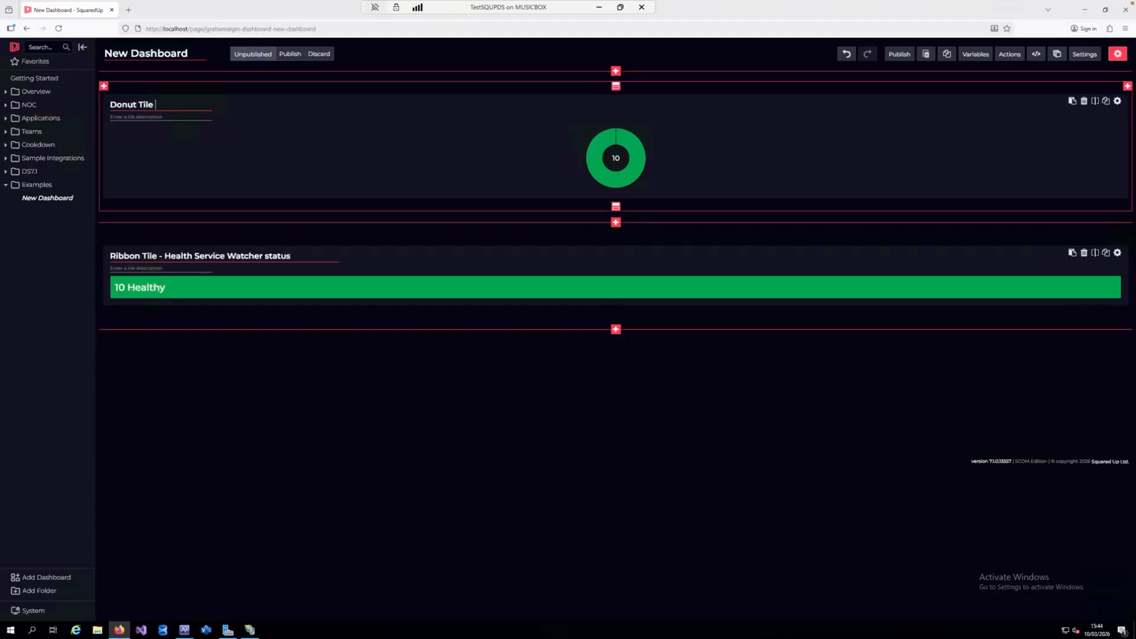
pyautogui.write('- Health Service')
pyautogui.write(' Watcher Sta')
pyautogui.write('tus')
pyautogui.click(964, 231)
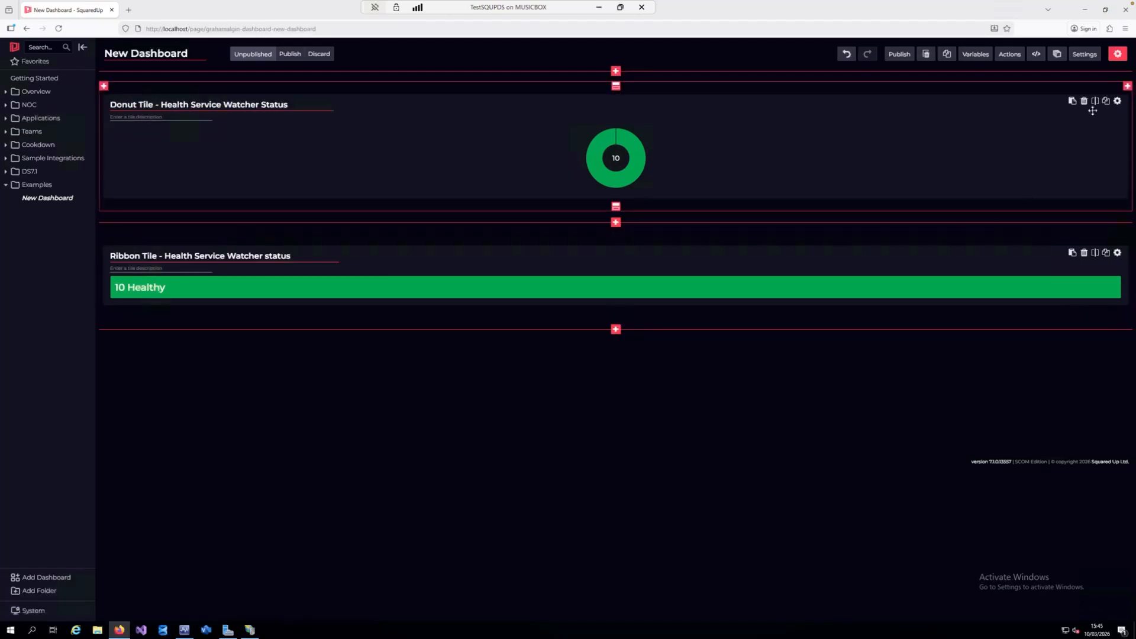
# Add a new tile beside the donut tile in the same row and title it "Donut Tile - Alerts"
pyautogui.click(1127, 86)
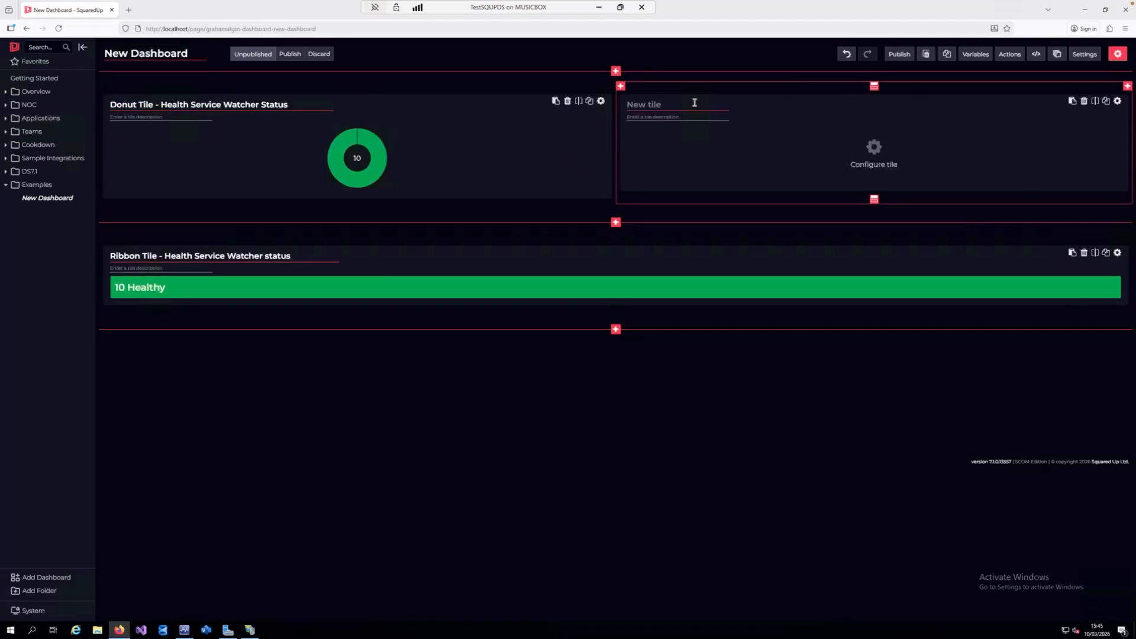
pyautogui.write('Donut Tile - Alerts')
pyautogui.press('Left')
pyautogui.press('Left')
pyautogui.press('Left')
pyautogui.write('A')
# Configure the "Donut Tile - Alerts" tile as an Alerts donut with its default scope and finish it
pyautogui.click(873, 151)
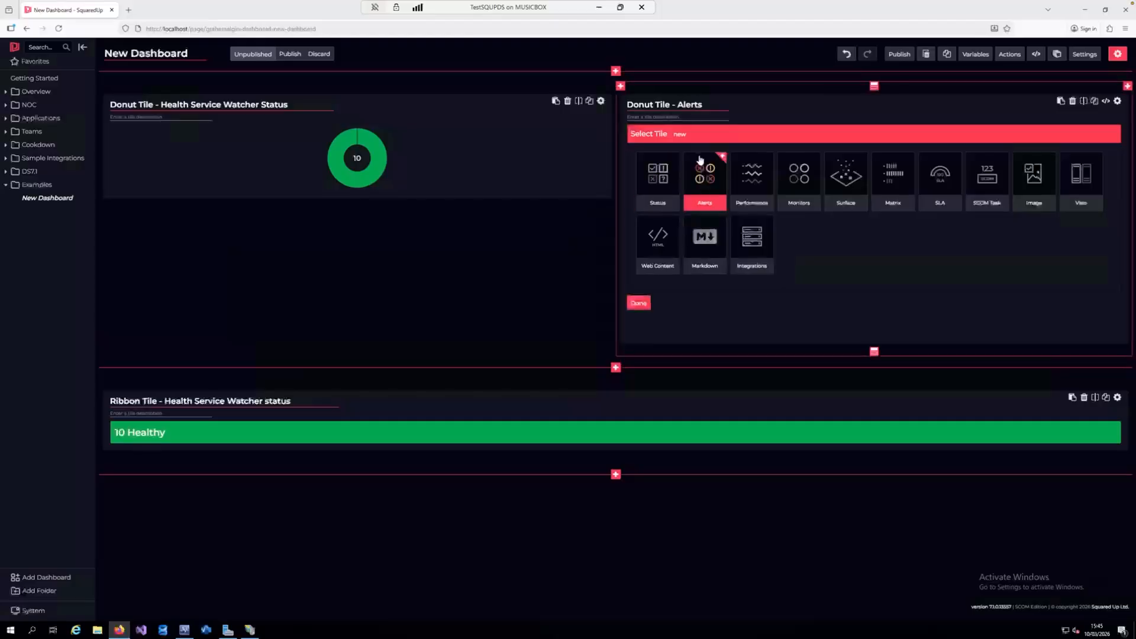
pyautogui.click(698, 172)
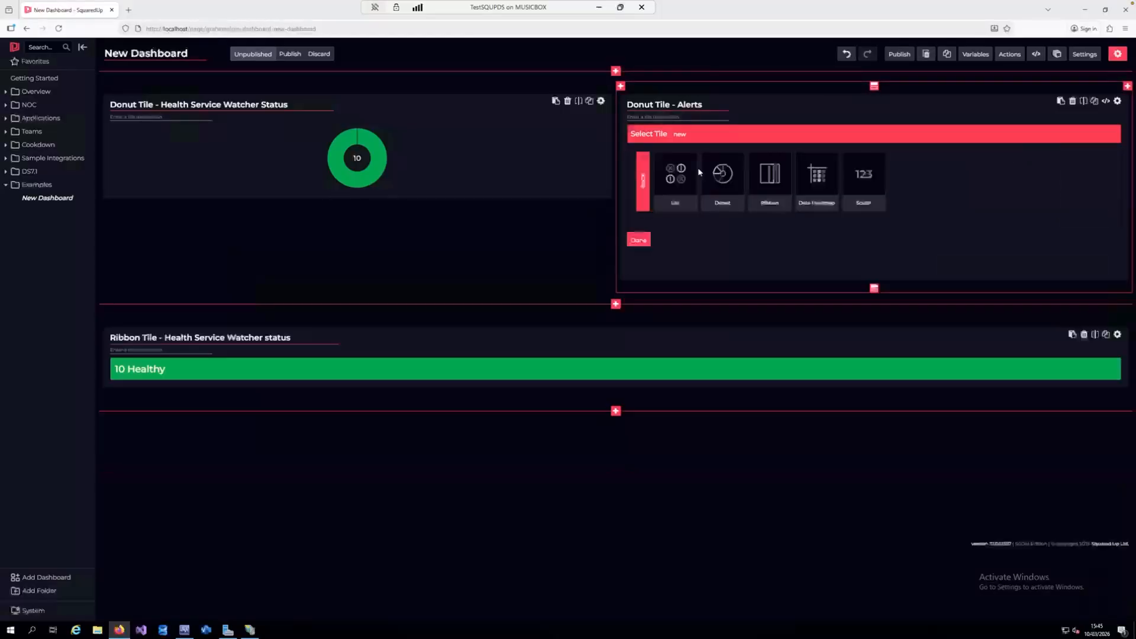
pyautogui.click(715, 173)
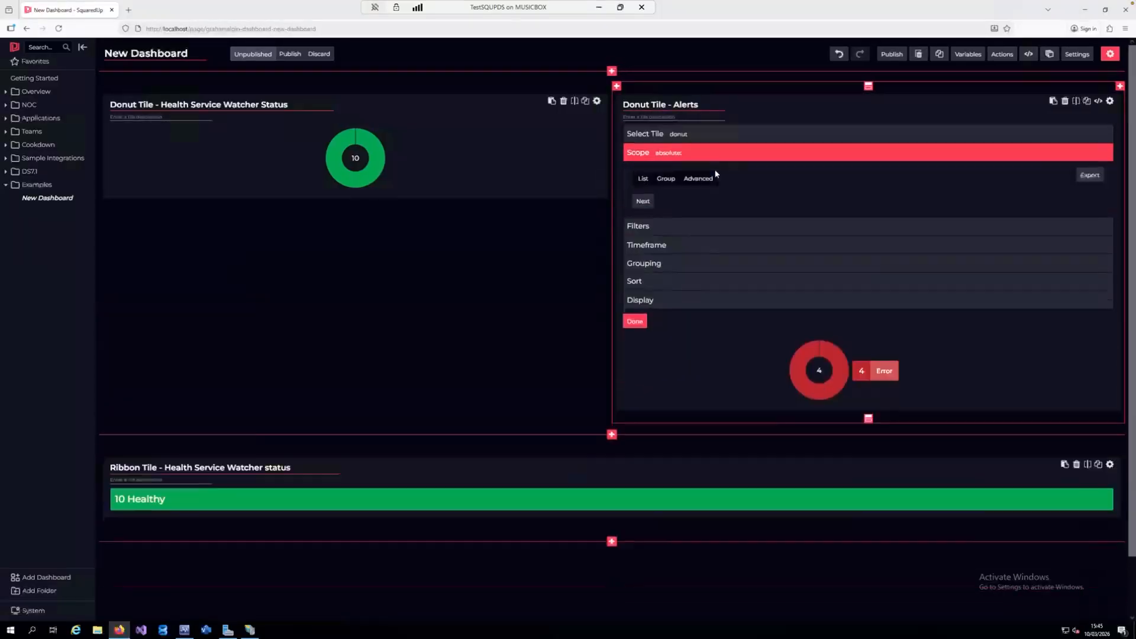
pyautogui.click(636, 321)
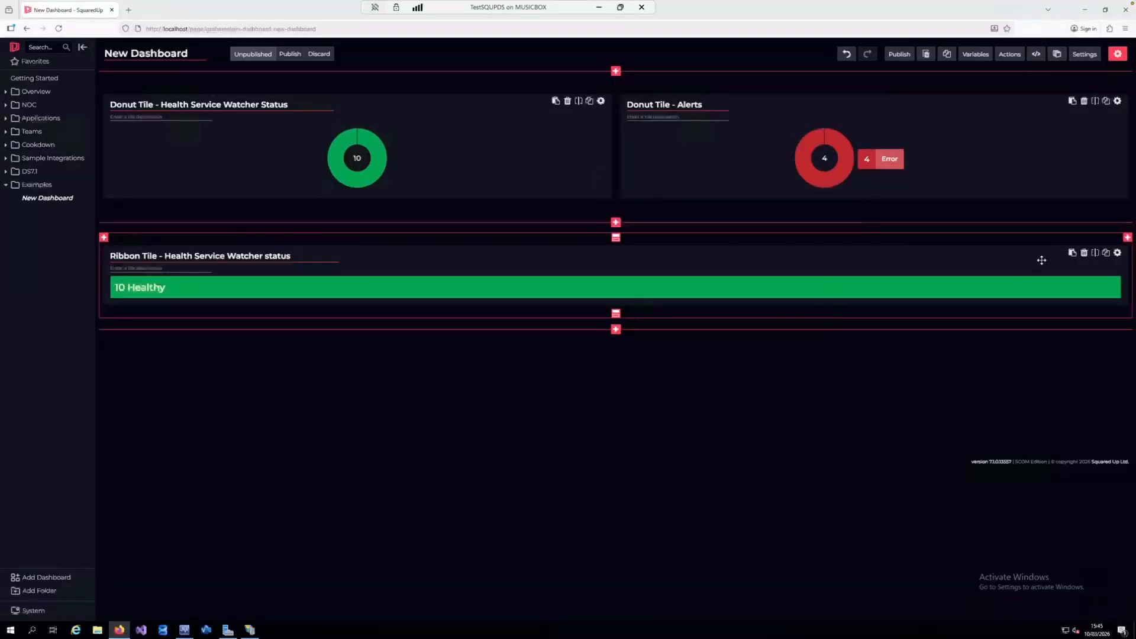
# Add a new tile beside the ribbon tile in the same row and title it "Ribbon Tile - Alerts"
pyautogui.click(1127, 237)
pyautogui.click(683, 255)
pyautogui.write('Ribbon Tile - Alerts')
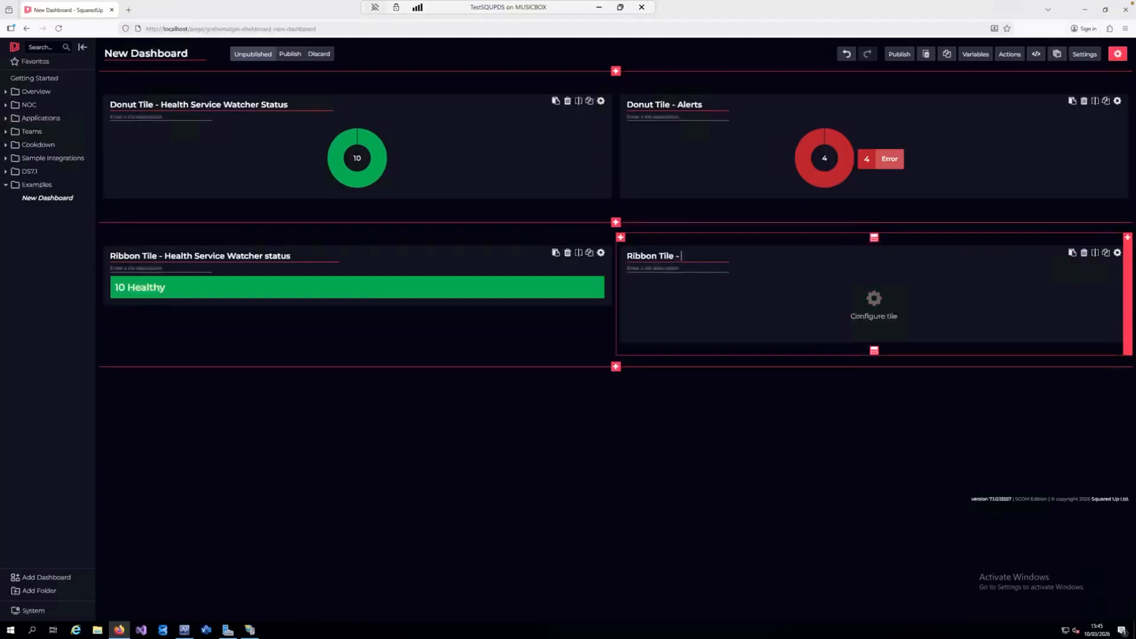
# Configure the "Ribbon Tile - Alerts" tile as an Alerts ribbon with its default scope, finish it and publish the dashboard
pyautogui.click(886, 300)
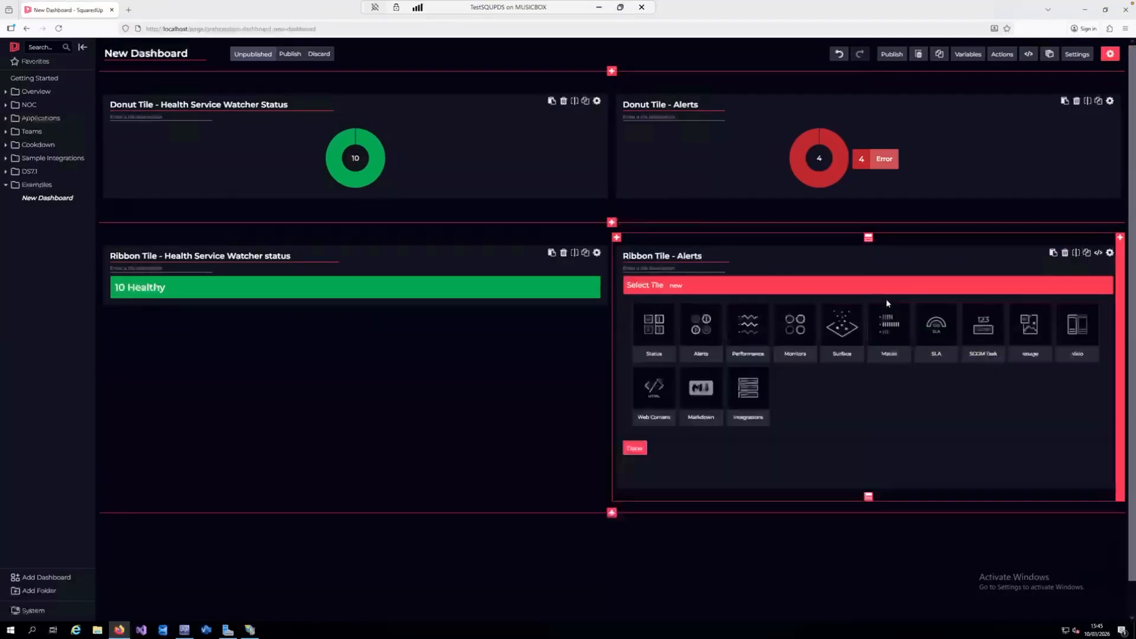
pyautogui.click(701, 328)
pyautogui.click(769, 325)
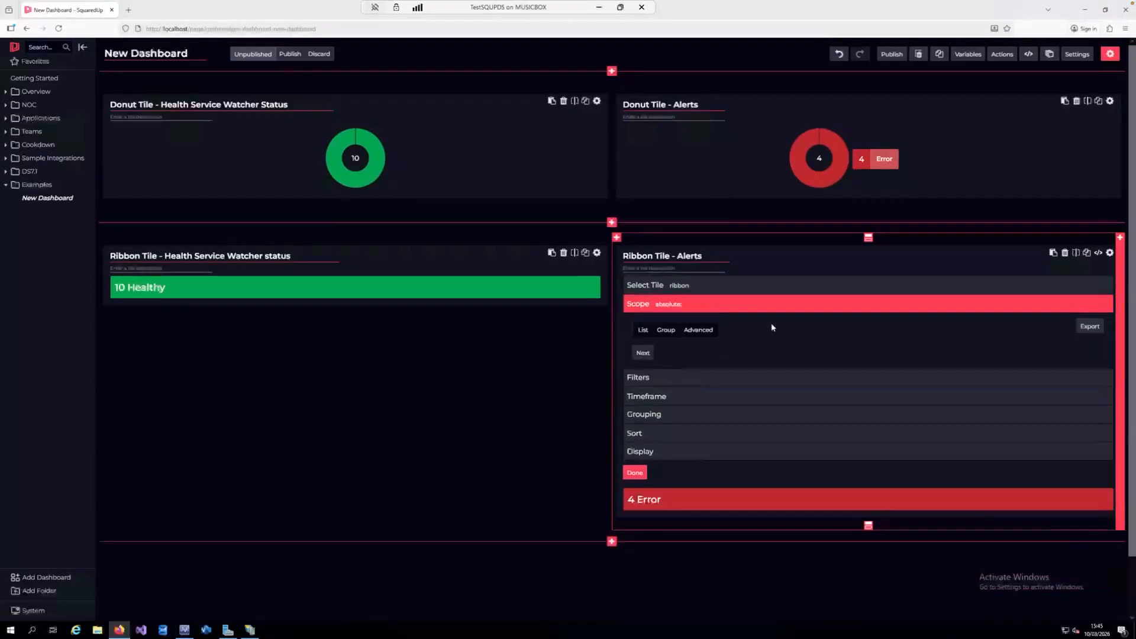
pyautogui.click(642, 472)
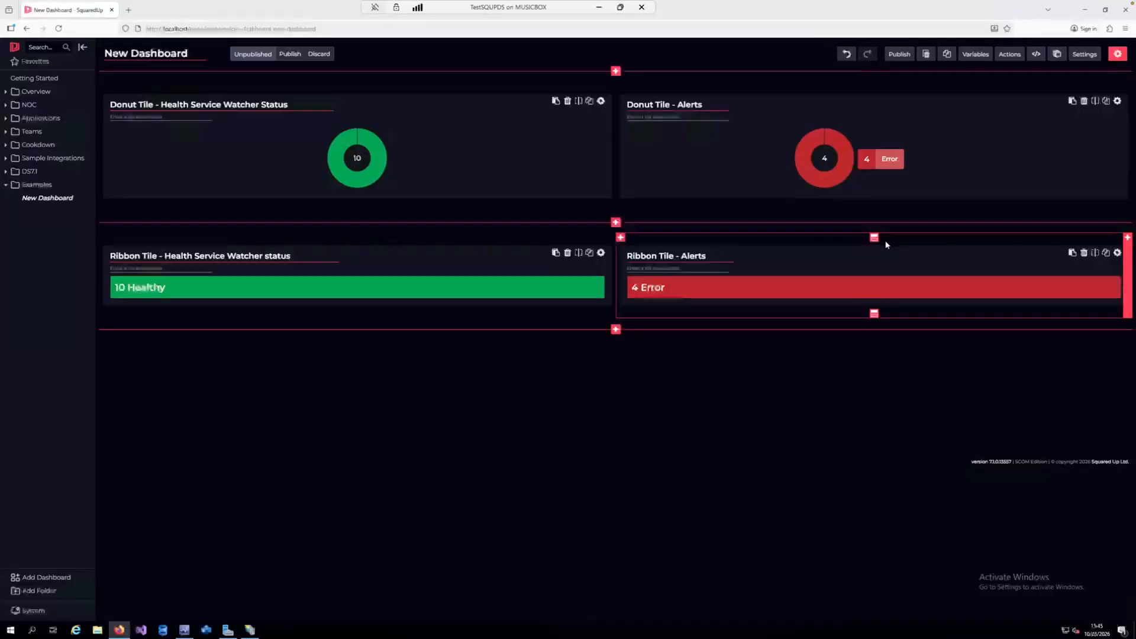
pyautogui.click(897, 55)
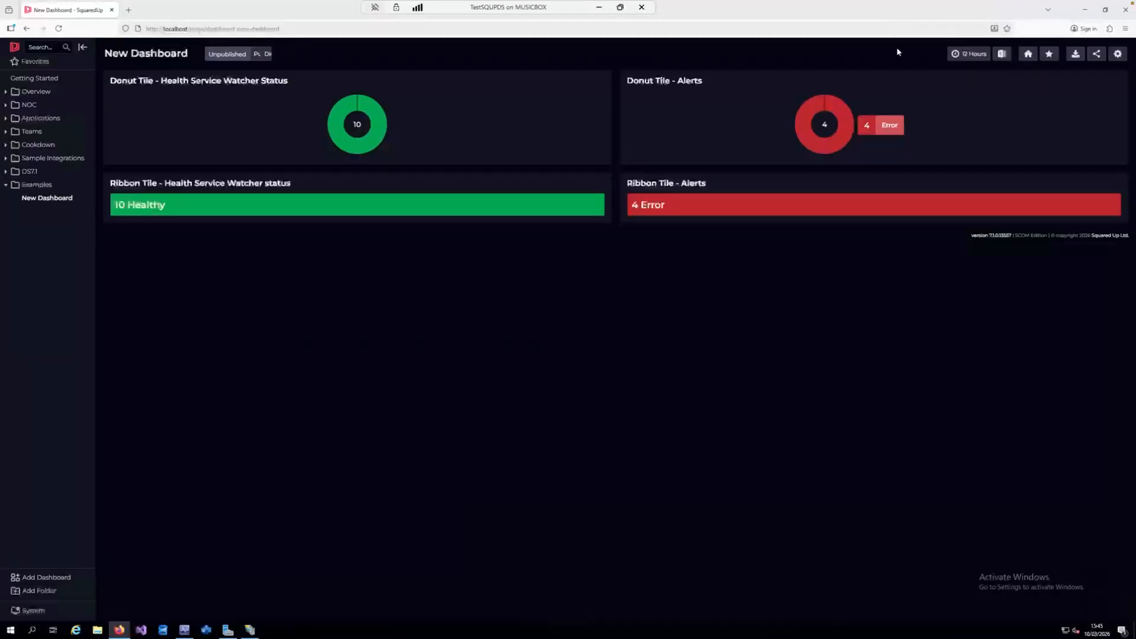
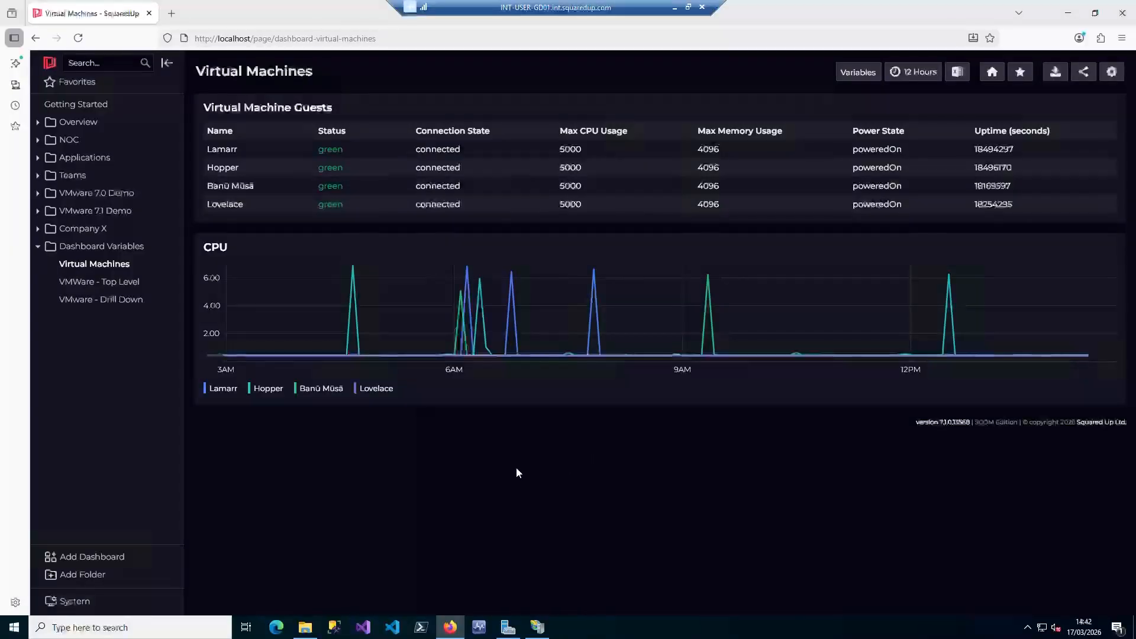
# Examine how picking a VM filters the CPU graph on Virtual Machines and opens the drill-down dashboard from VMWare - Top Level
pyautogui.click(452, 150)
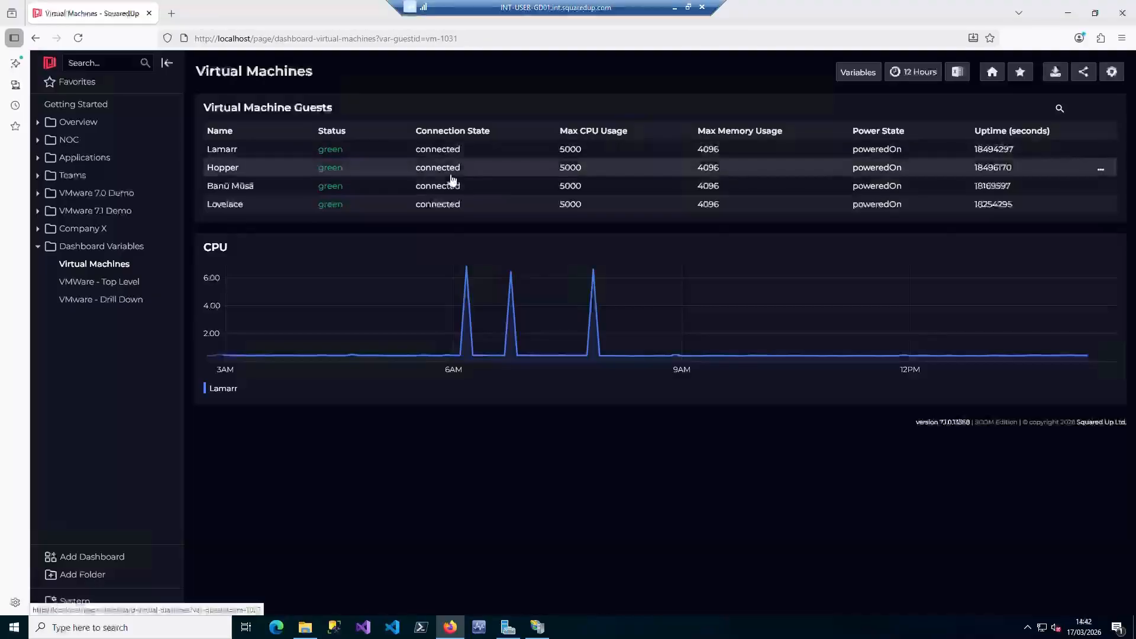
pyautogui.click(451, 175)
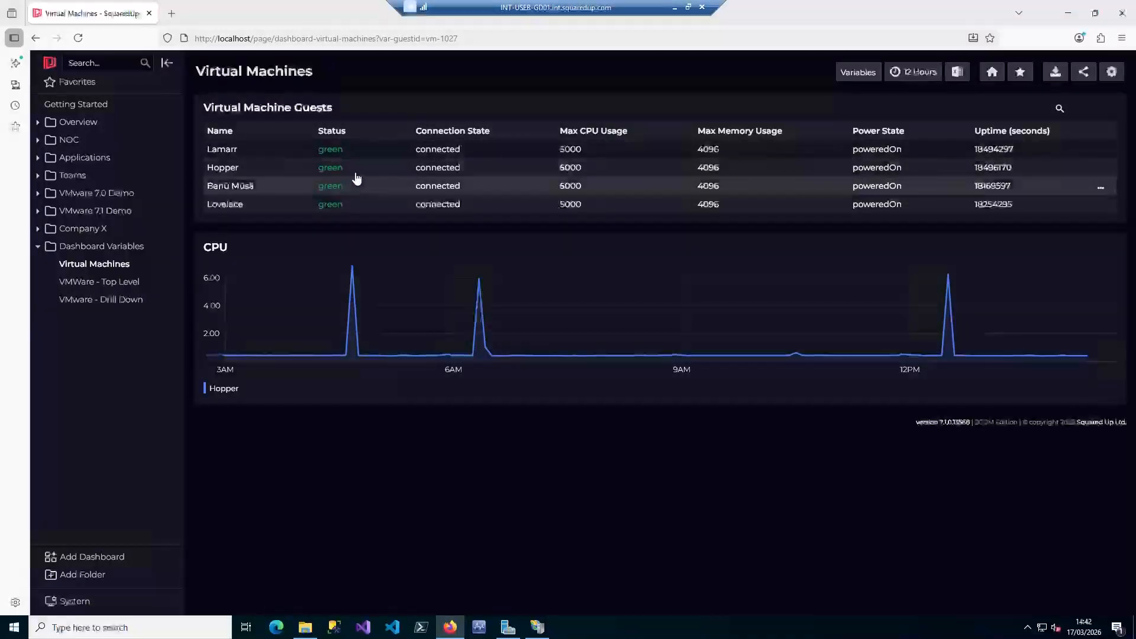
pyautogui.click(113, 286)
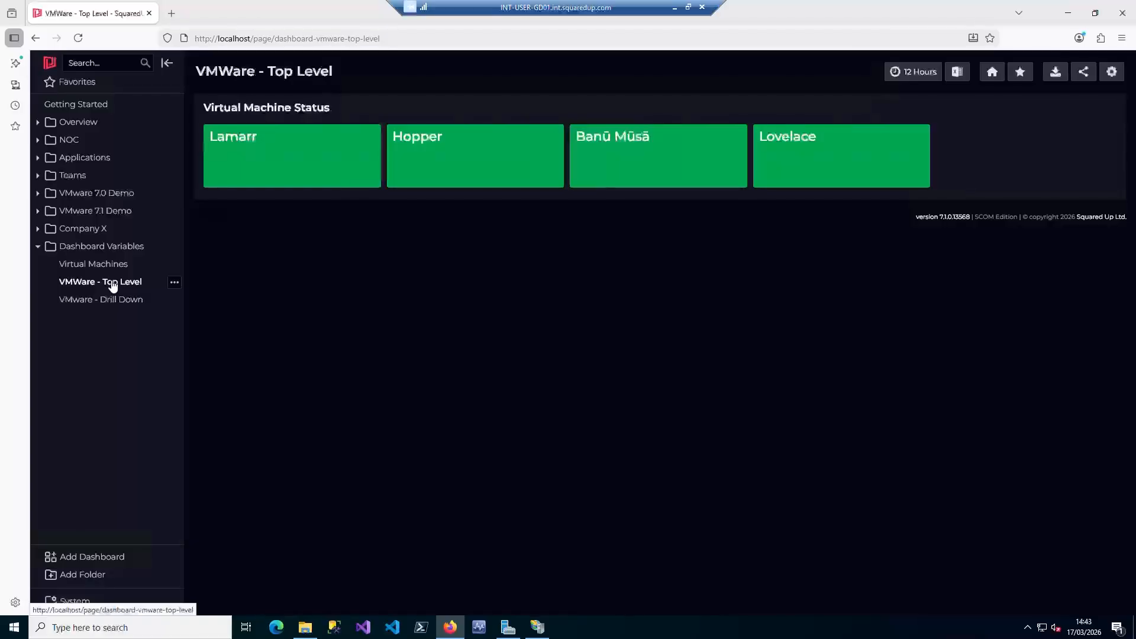
pyautogui.click(317, 166)
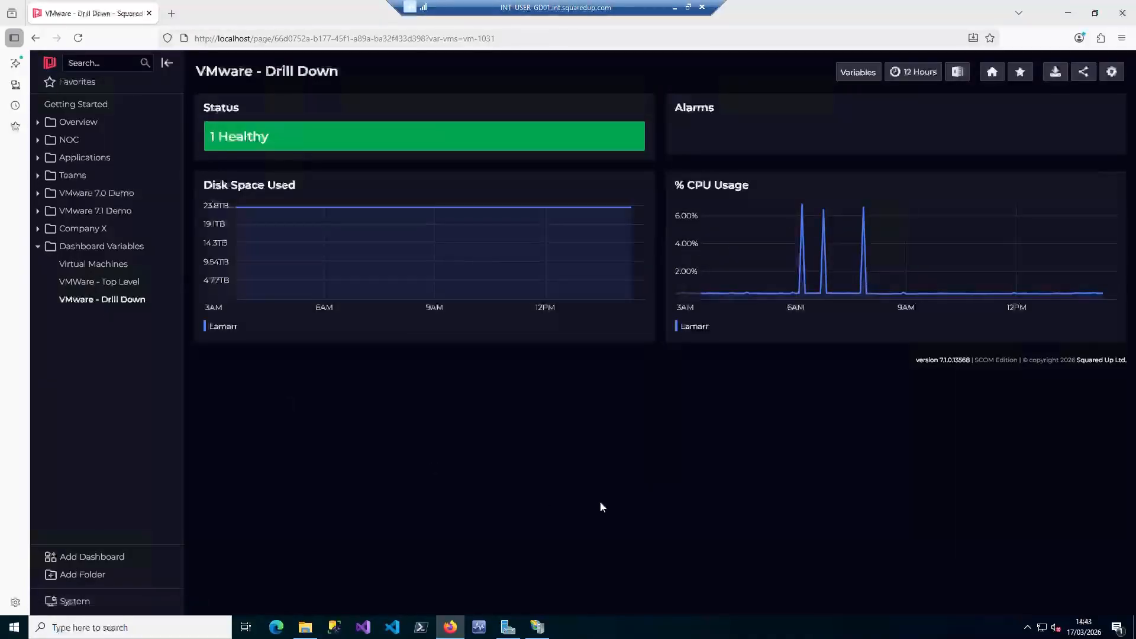
pyautogui.click(95, 284)
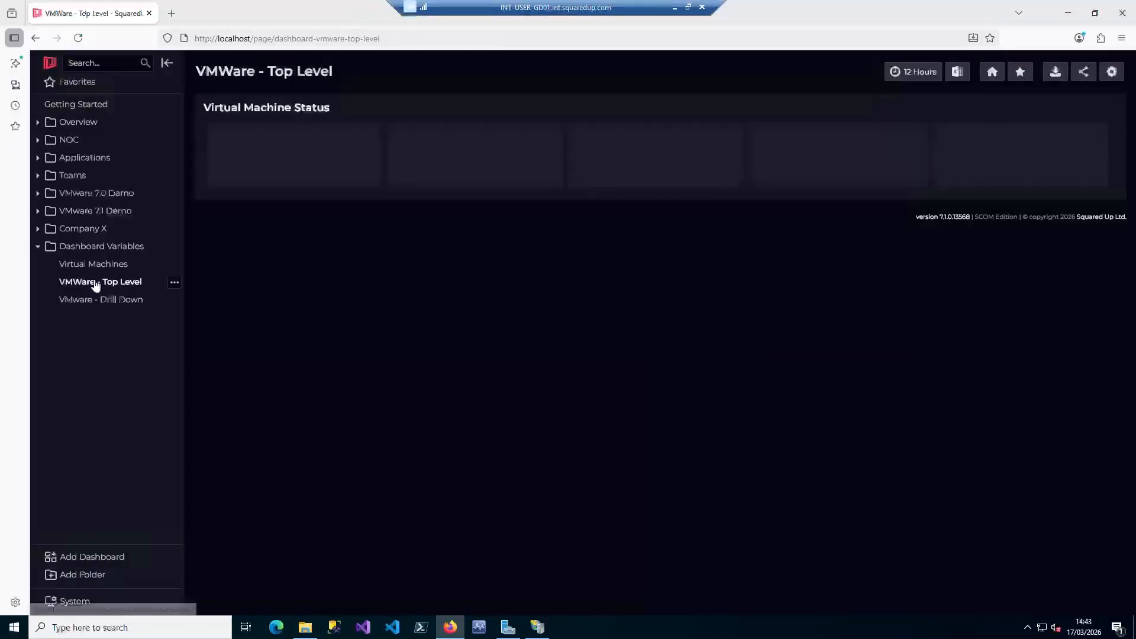
pyautogui.click(662, 143)
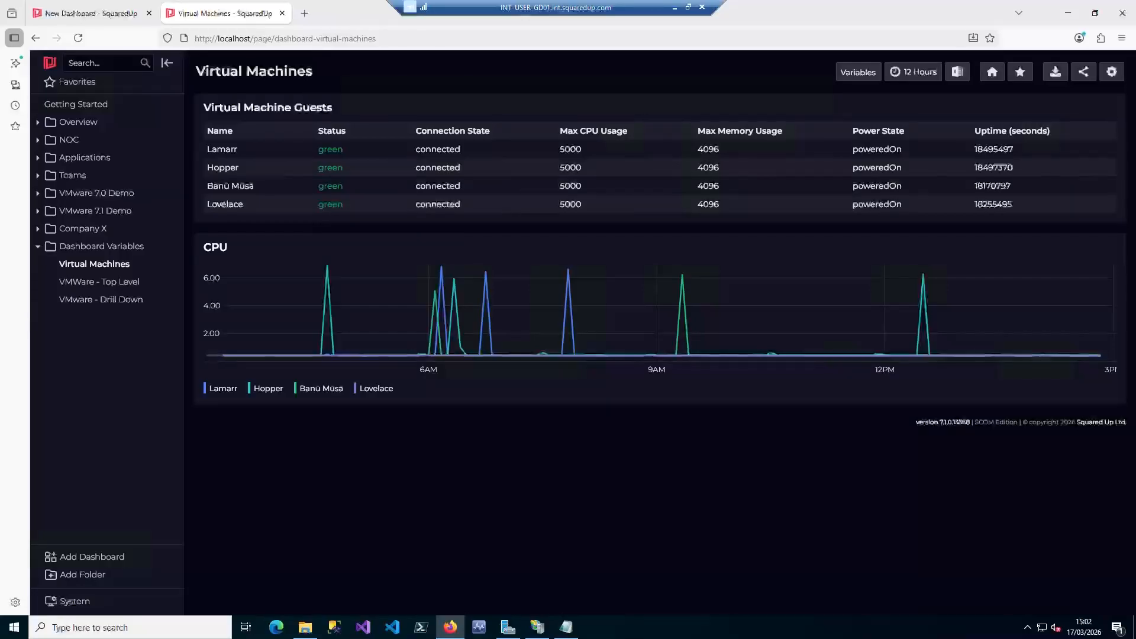
# Create a new navigation folder and name it "Examples"
pyautogui.click(89, 575)
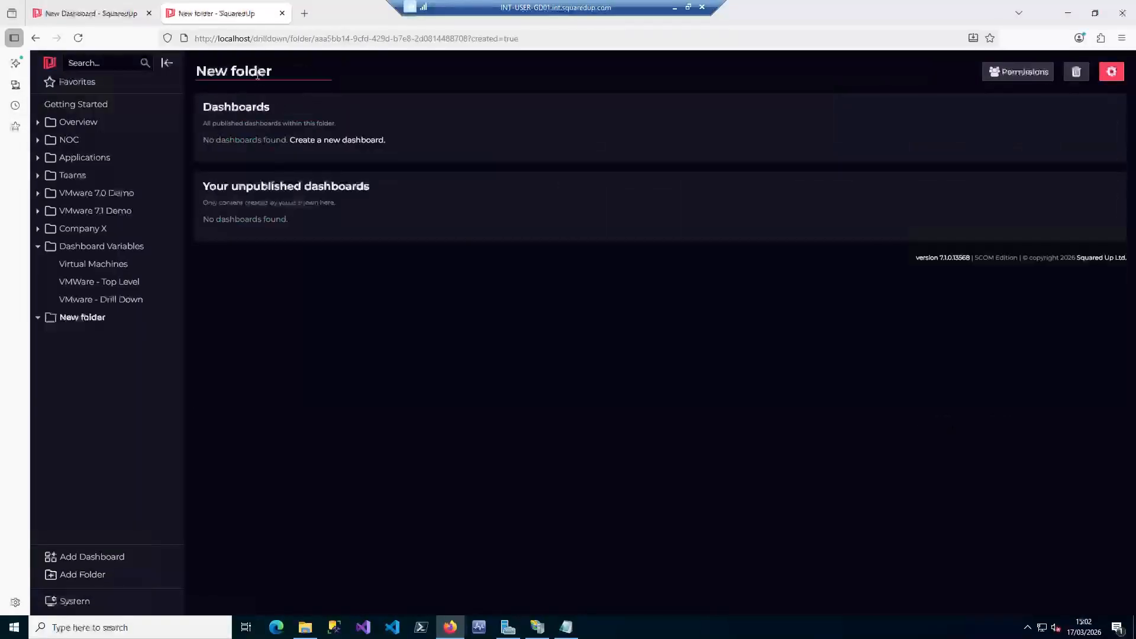
pyautogui.moveTo(281, 71); pyautogui.dragTo(199, 63)
pyautogui.press('BackSpace')
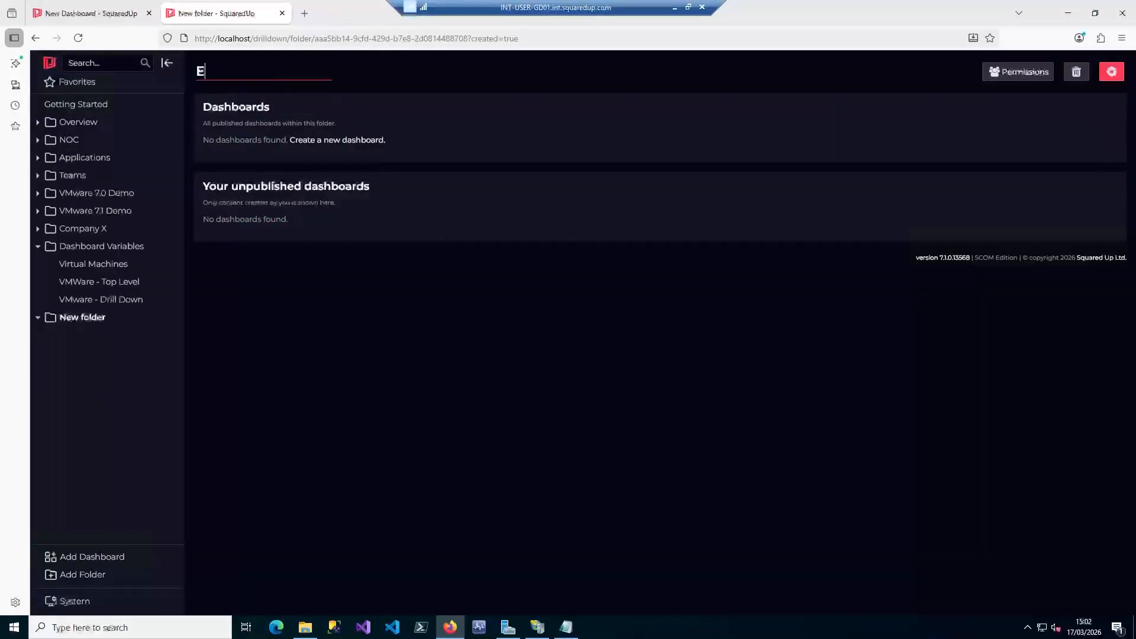
pyautogui.write('Examples')
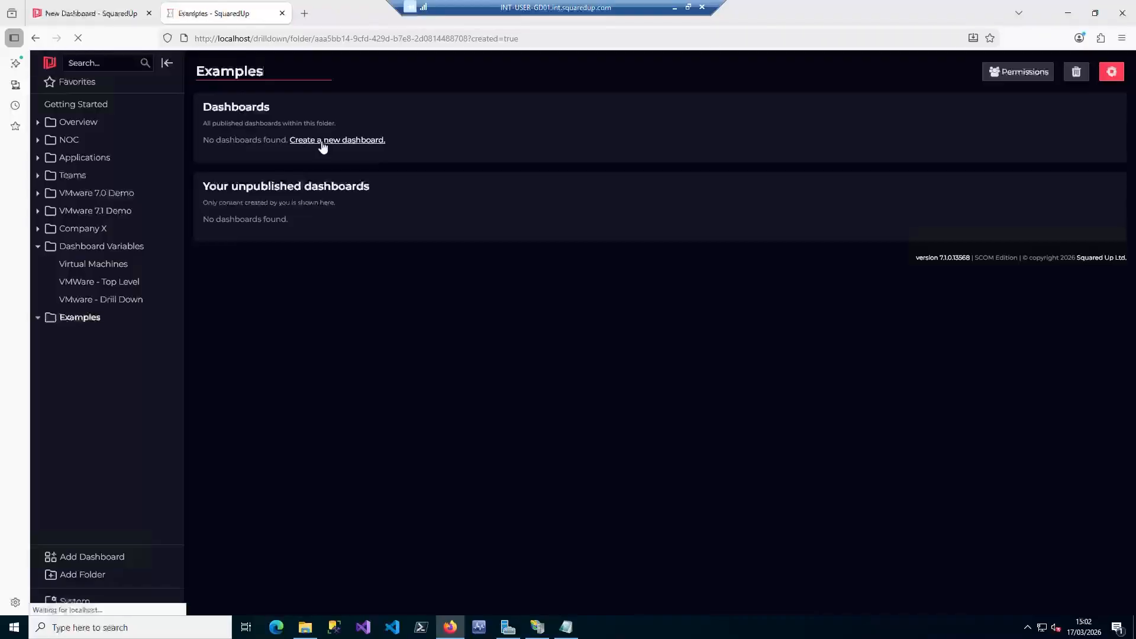
# Create a dashboard in the Examples folder from the template with two full-width rows and name it "Test VMs"
pyautogui.click(322, 143)
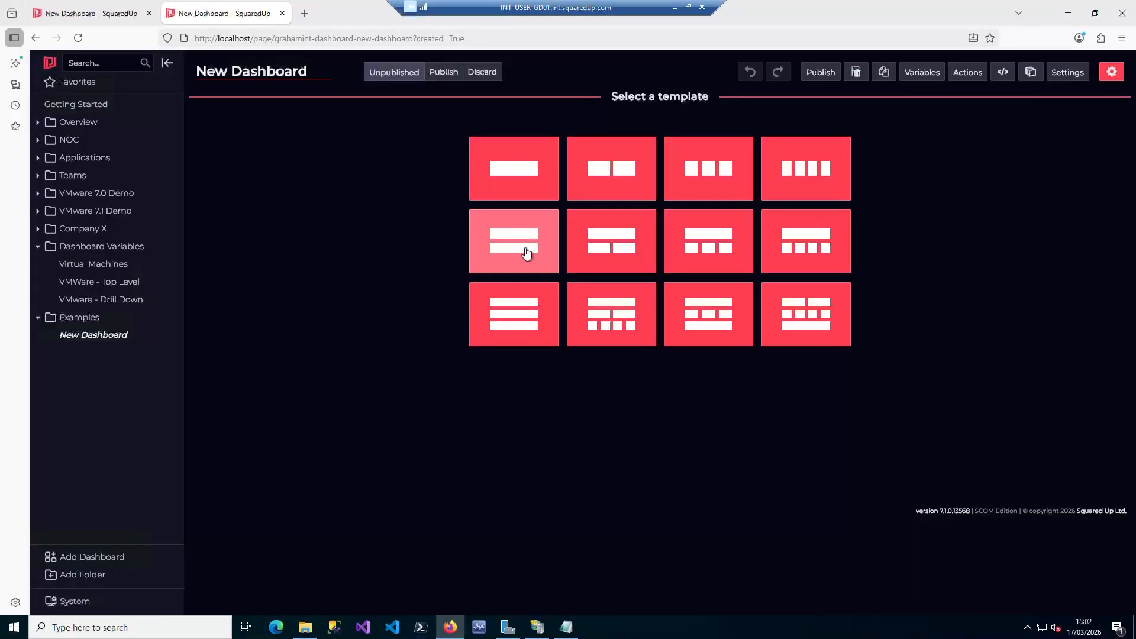
pyautogui.click(513, 246)
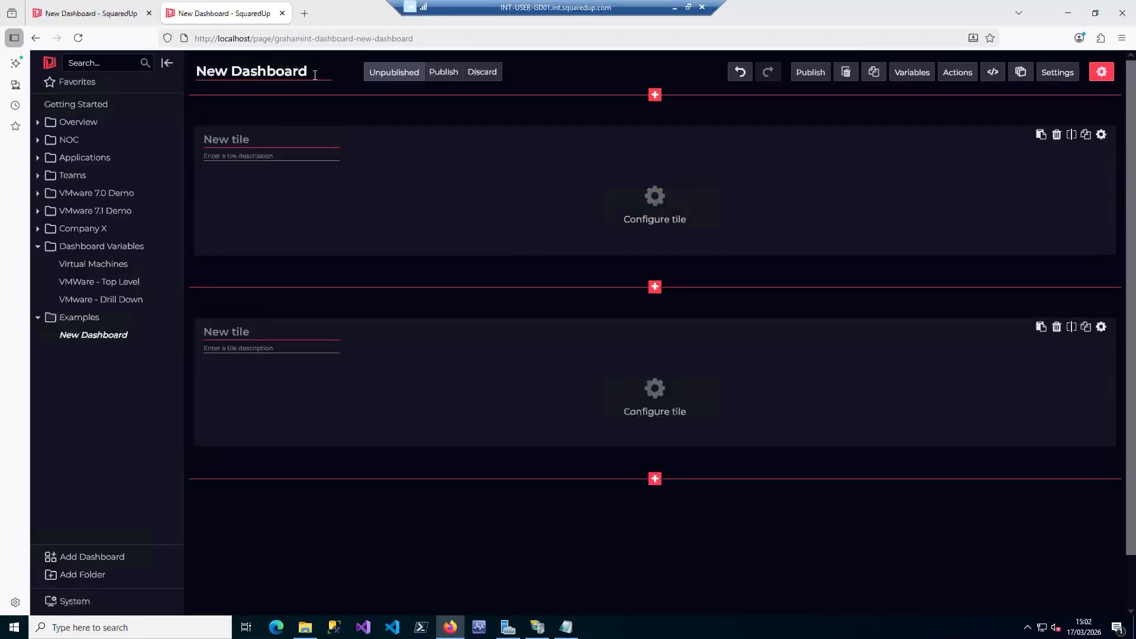
pyautogui.moveTo(309, 72); pyautogui.dragTo(200, 64)
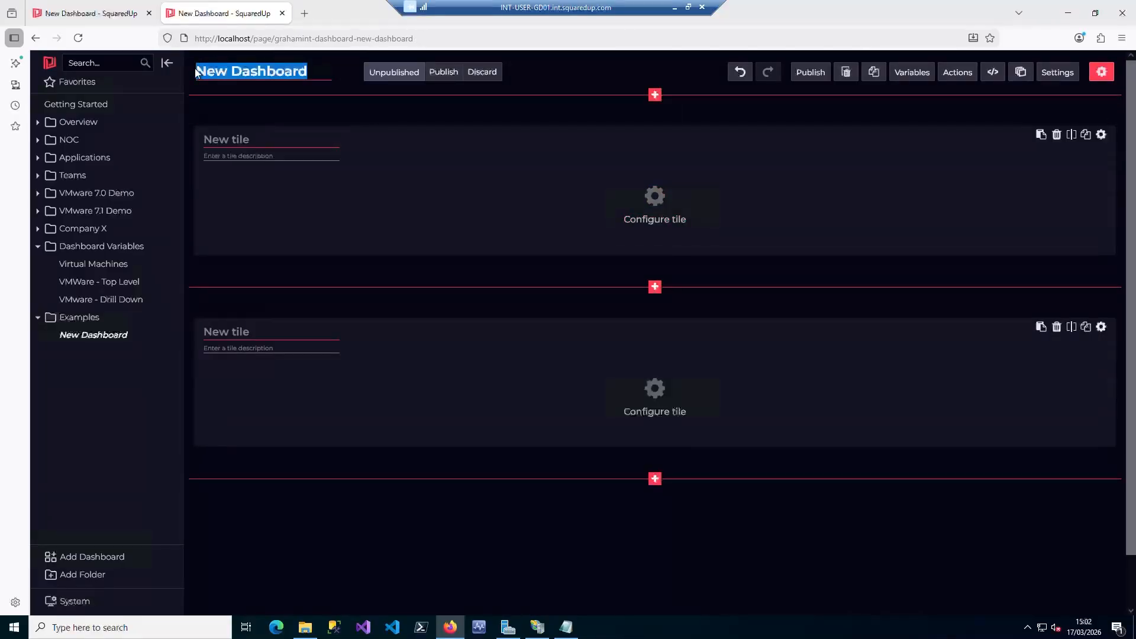
pyautogui.write('Test ')
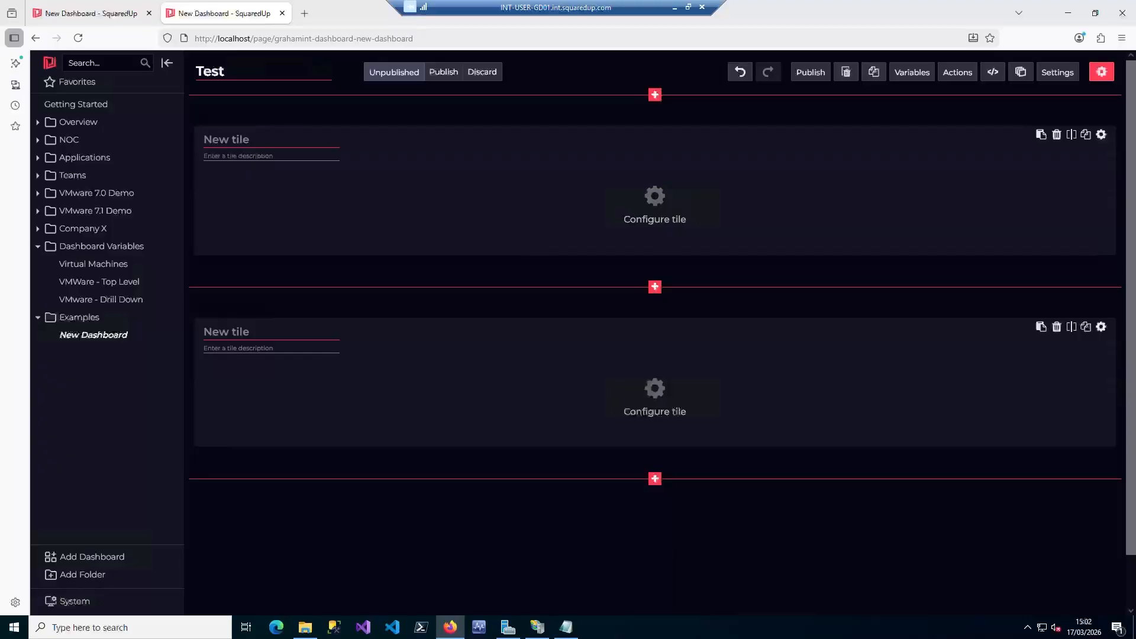
pyautogui.write('VMs')
# Title the upper tile "Virtual Machines" and make it a VMware (Grid) integration tile
pyautogui.click(253, 141)
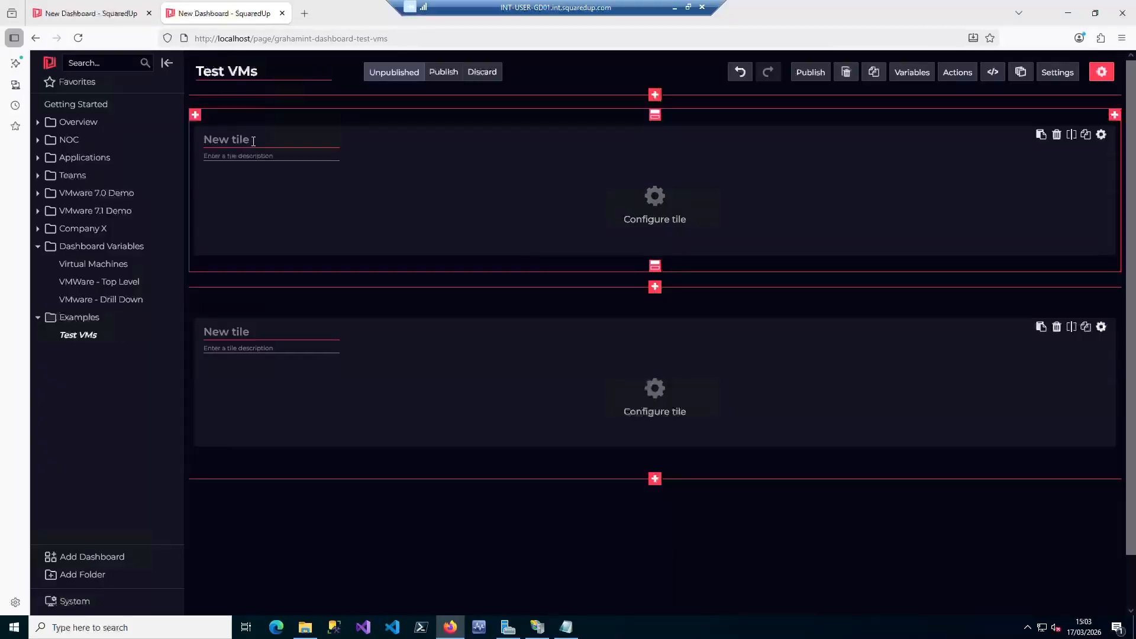
pyautogui.write('Virtual Machines')
pyautogui.click(655, 198)
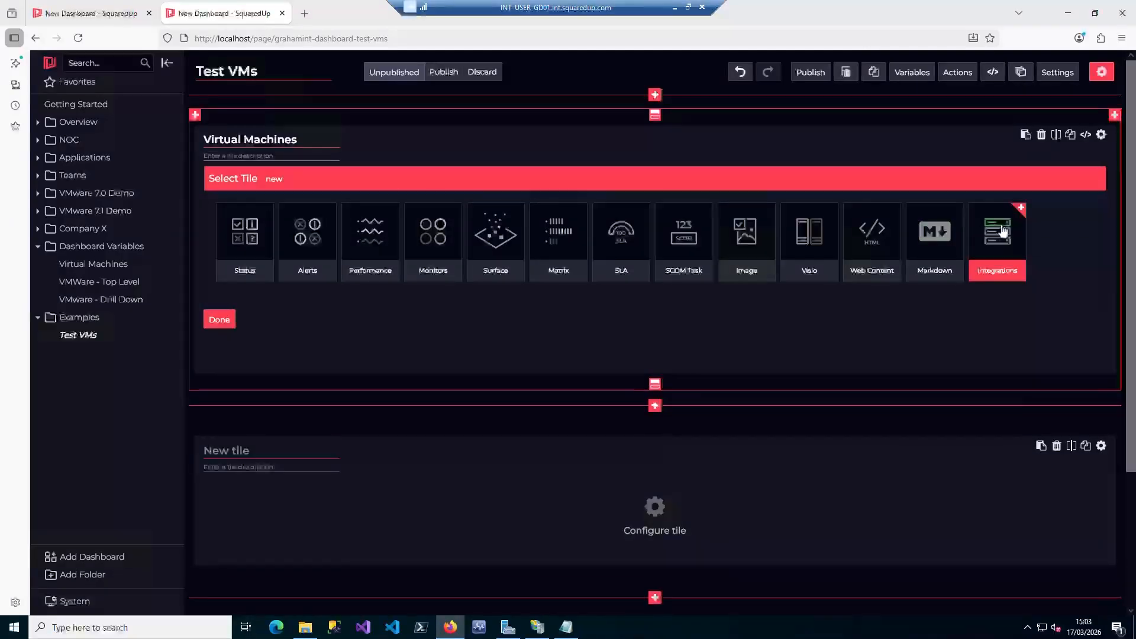
pyautogui.click(1001, 230)
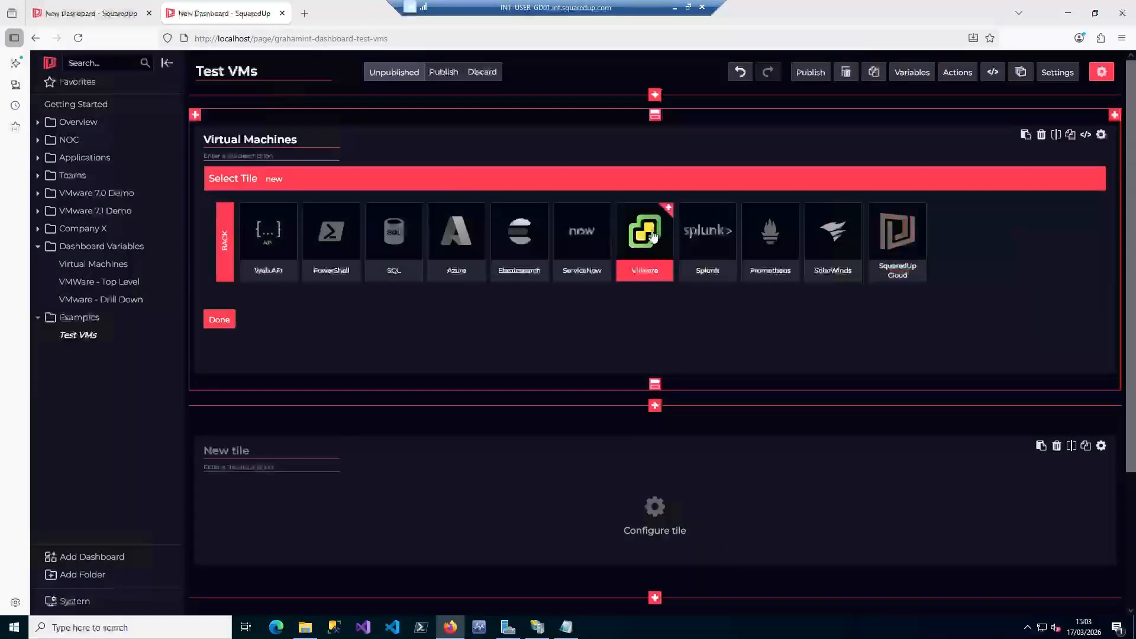
pyautogui.click(651, 231)
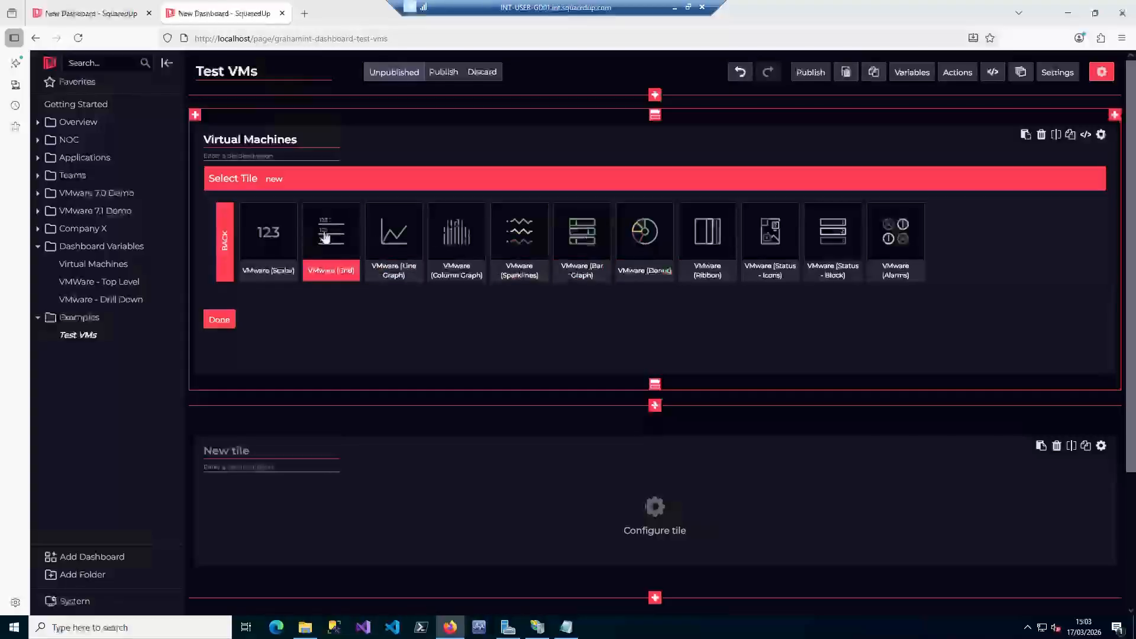
pyautogui.click(325, 236)
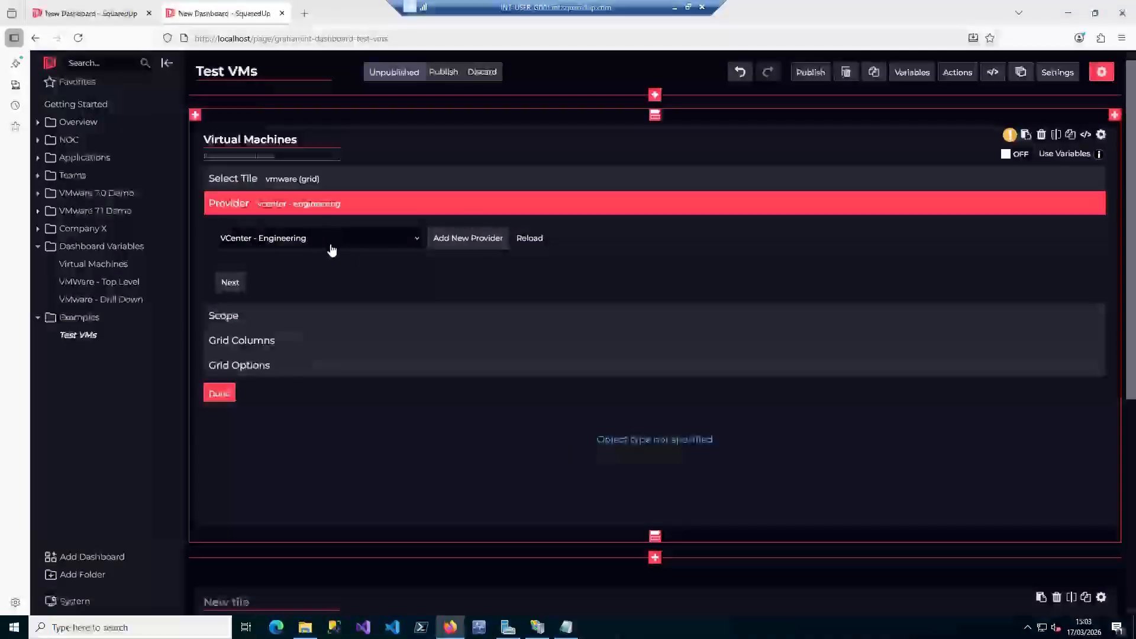
# Keep the VCenter - Engineering provider and scope the grid to Virtual Machine objects in the Test VMs folder
pyautogui.click(222, 286)
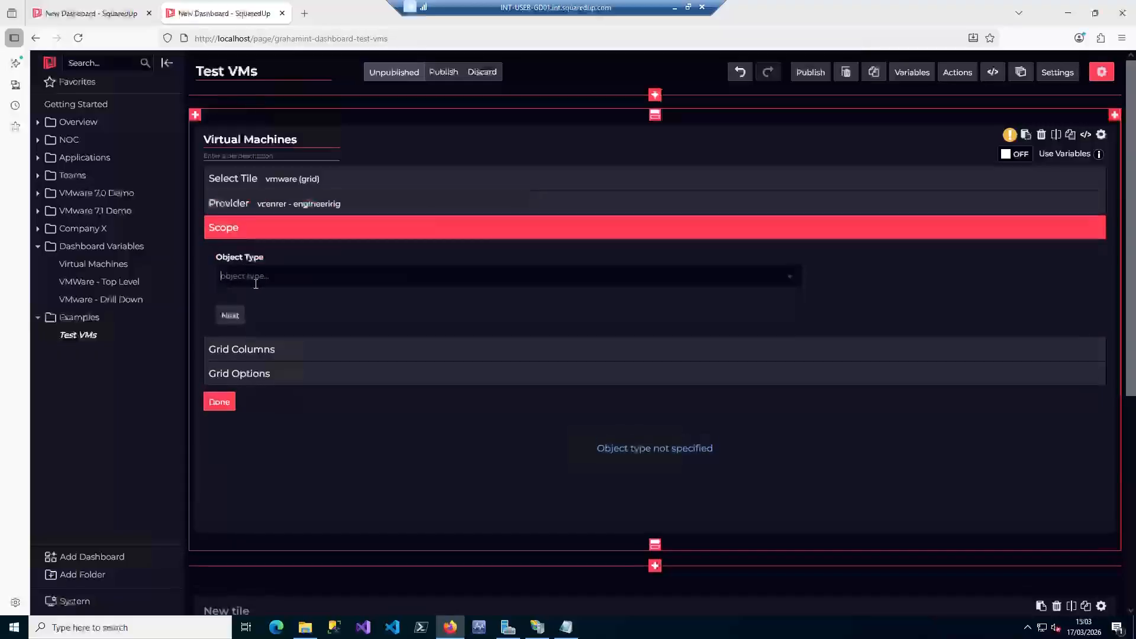
pyautogui.write('virt')
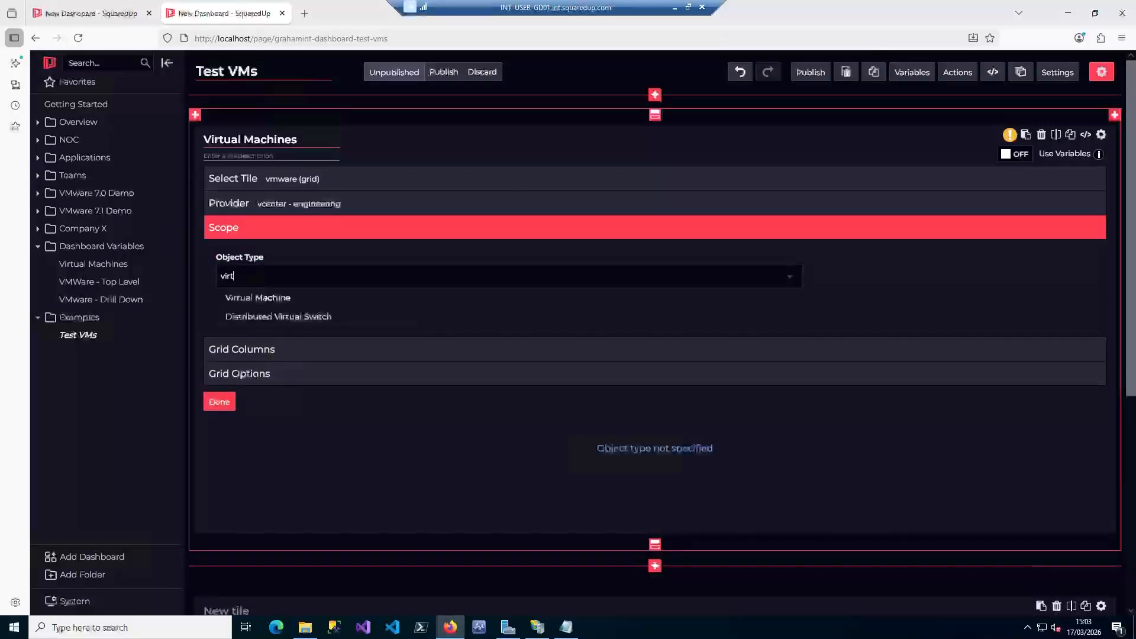
pyautogui.click(310, 297)
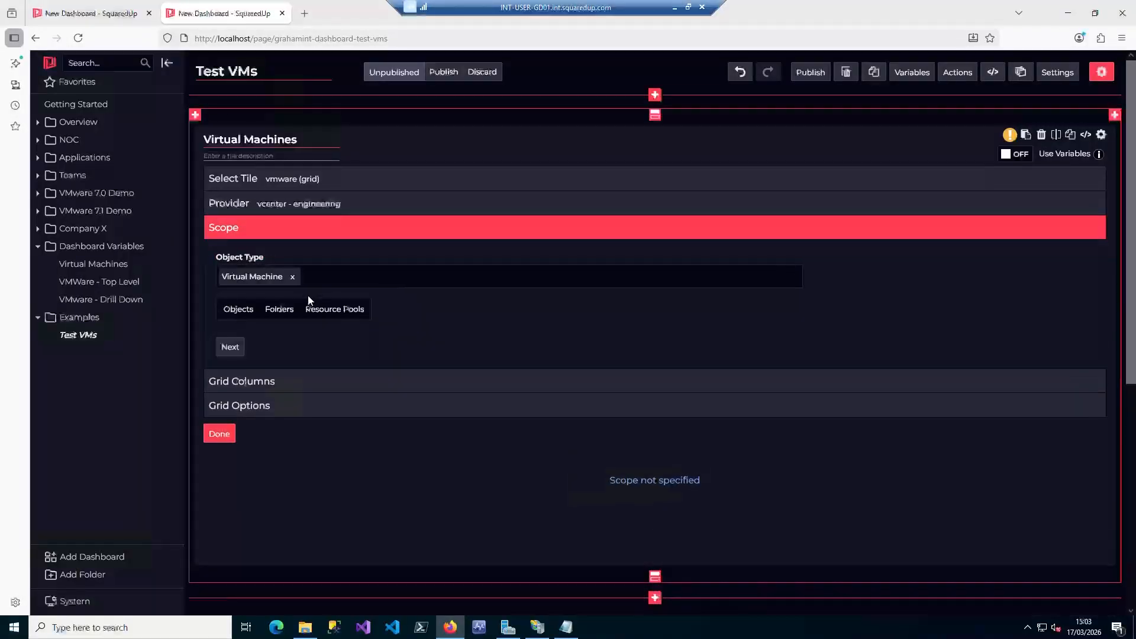
pyautogui.click(281, 314)
pyautogui.click(277, 341)
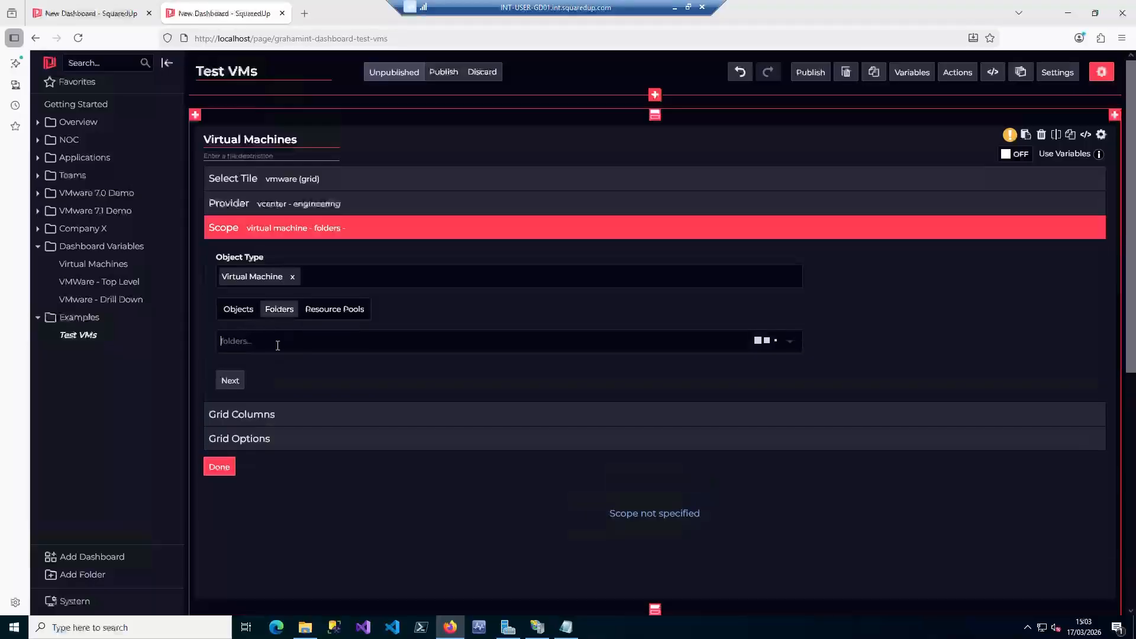
pyautogui.write('Test')
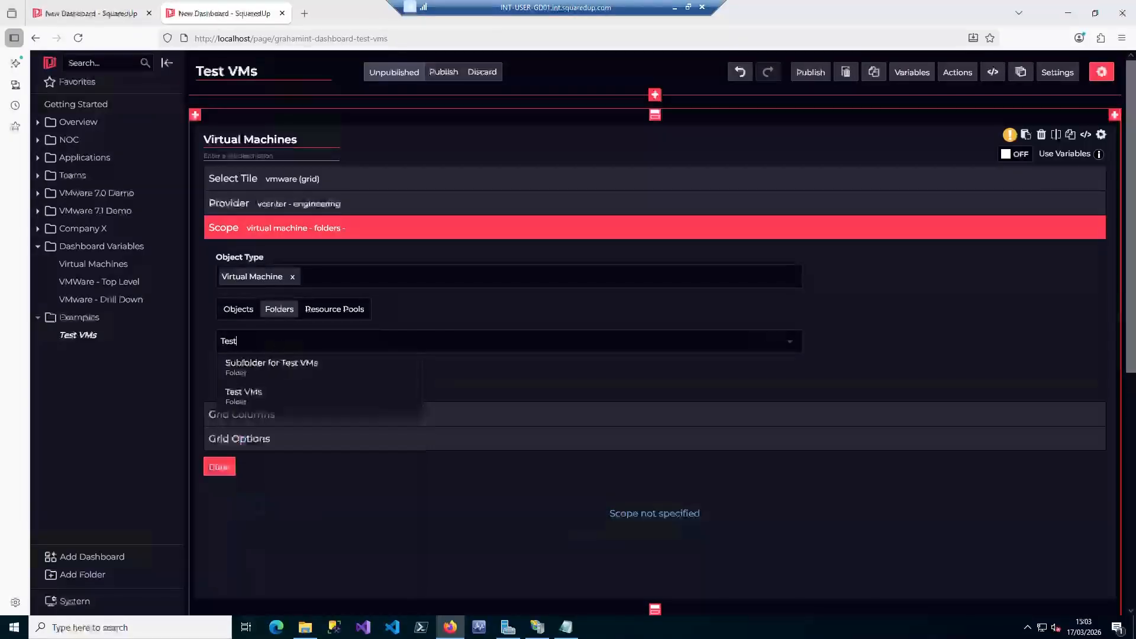
pyautogui.click(288, 398)
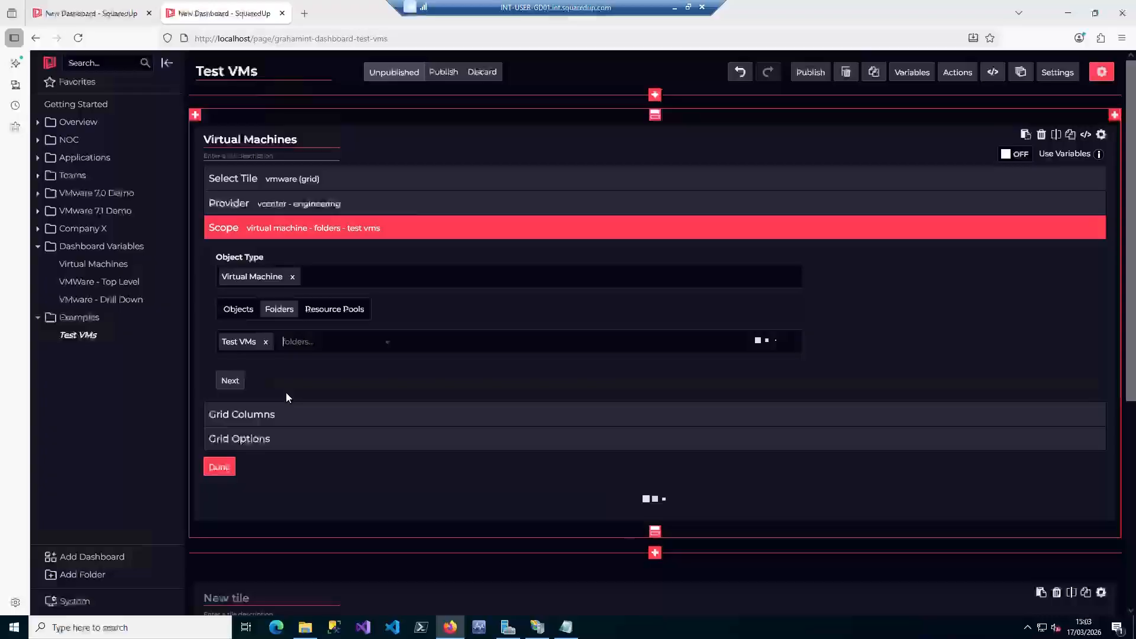
pyautogui.click(225, 381)
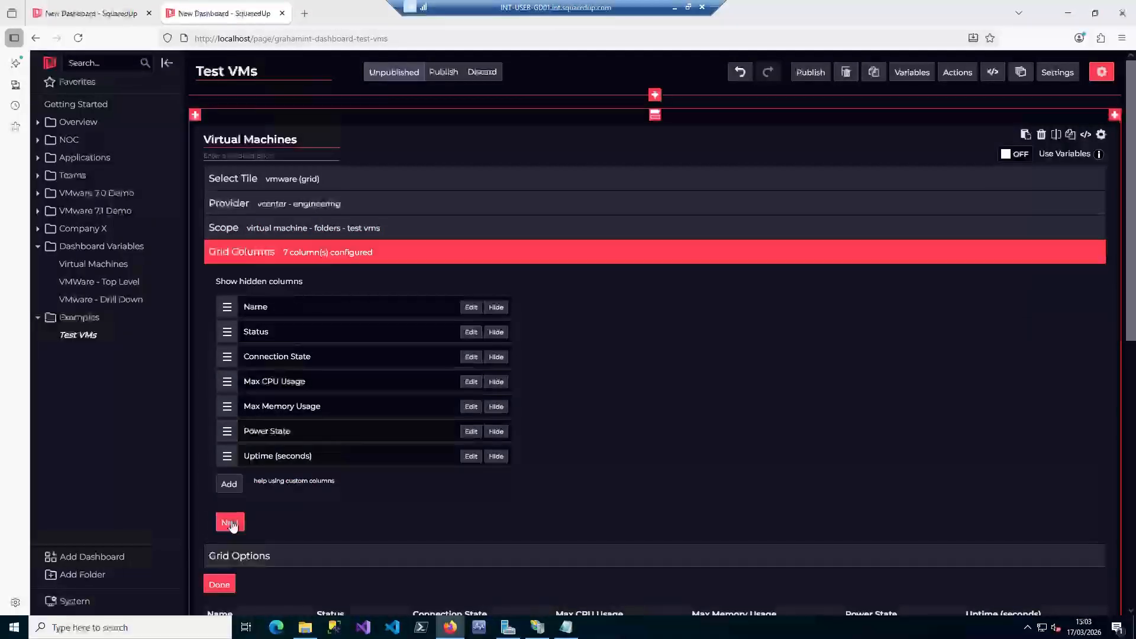
pyautogui.click(231, 523)
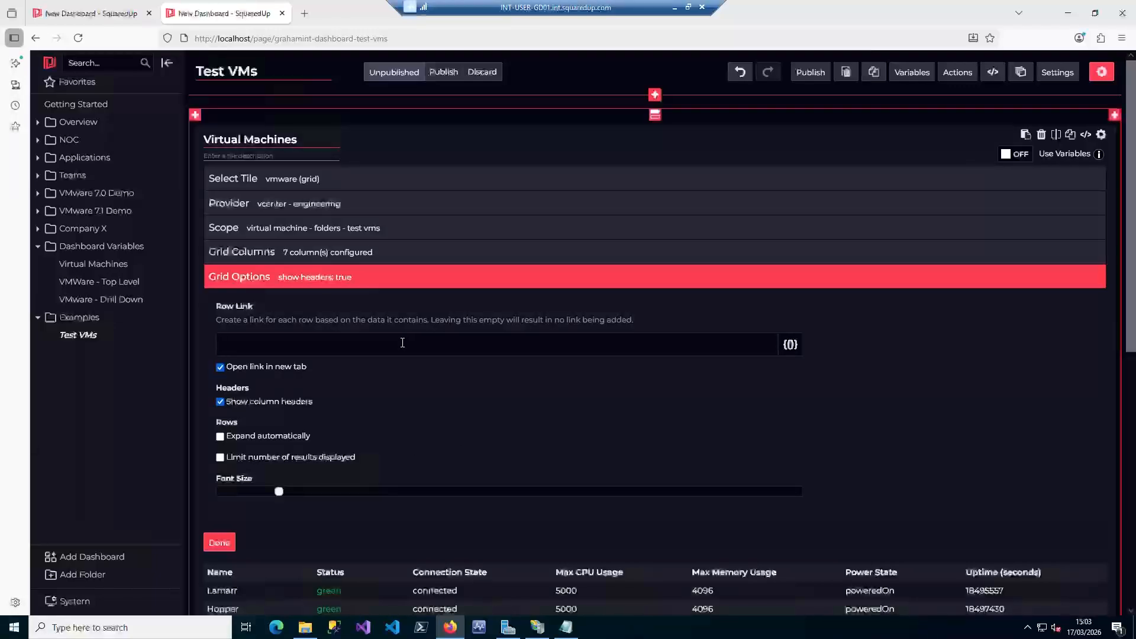
pyautogui.write('http://localhost/page/dashboard-test-vms?var-guestid={{id}}')
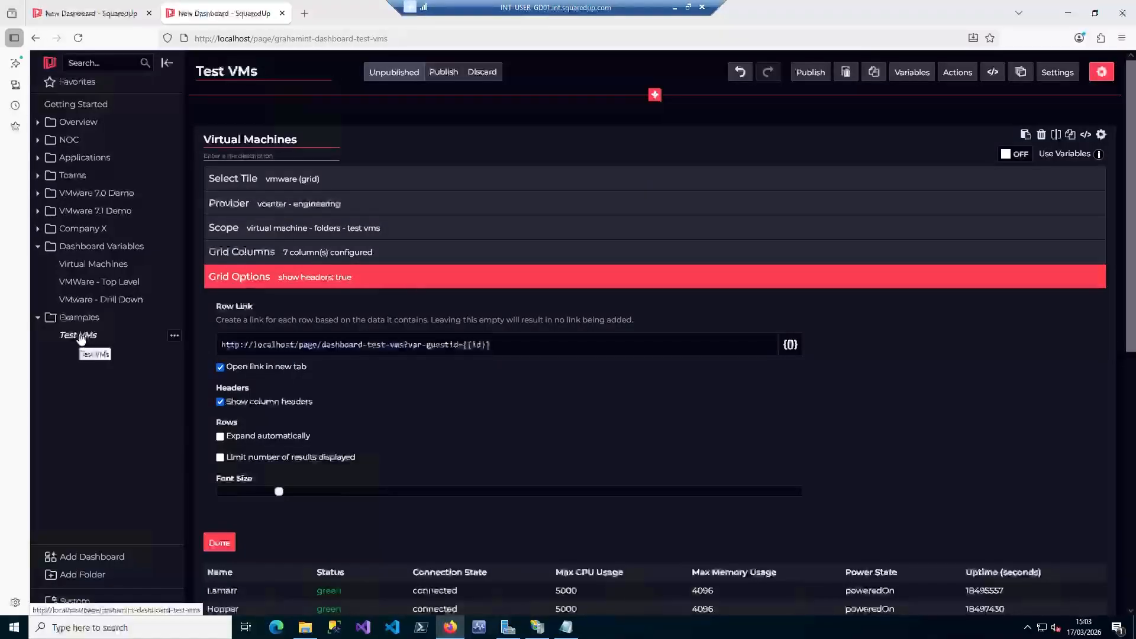
pyautogui.doubleClick(477, 343)
pyautogui.write('id')
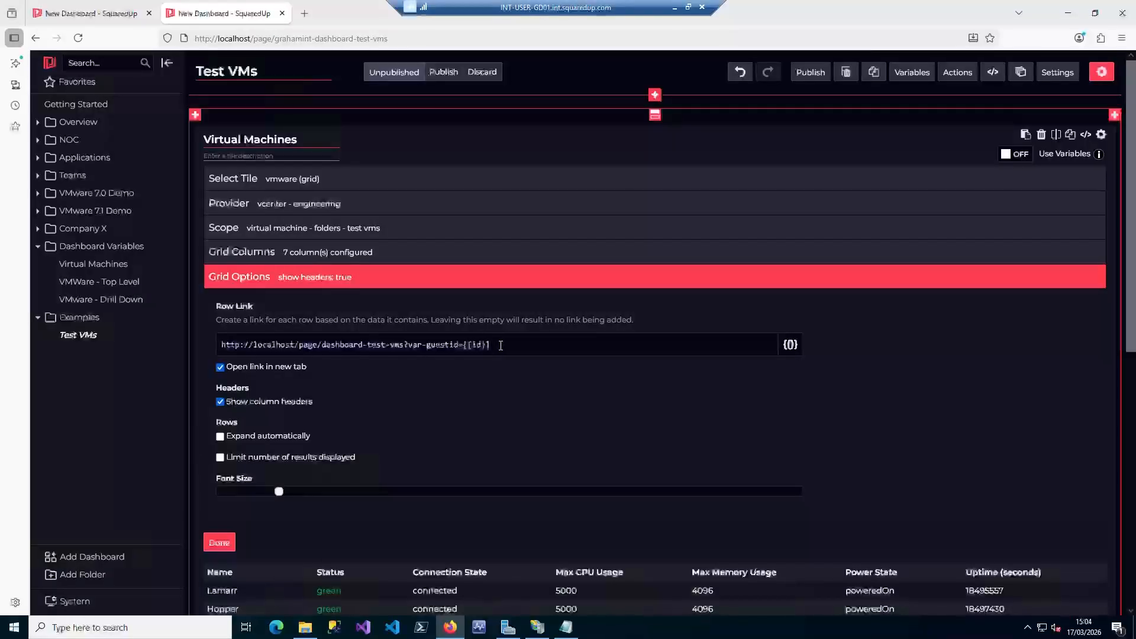
pyautogui.click(220, 367)
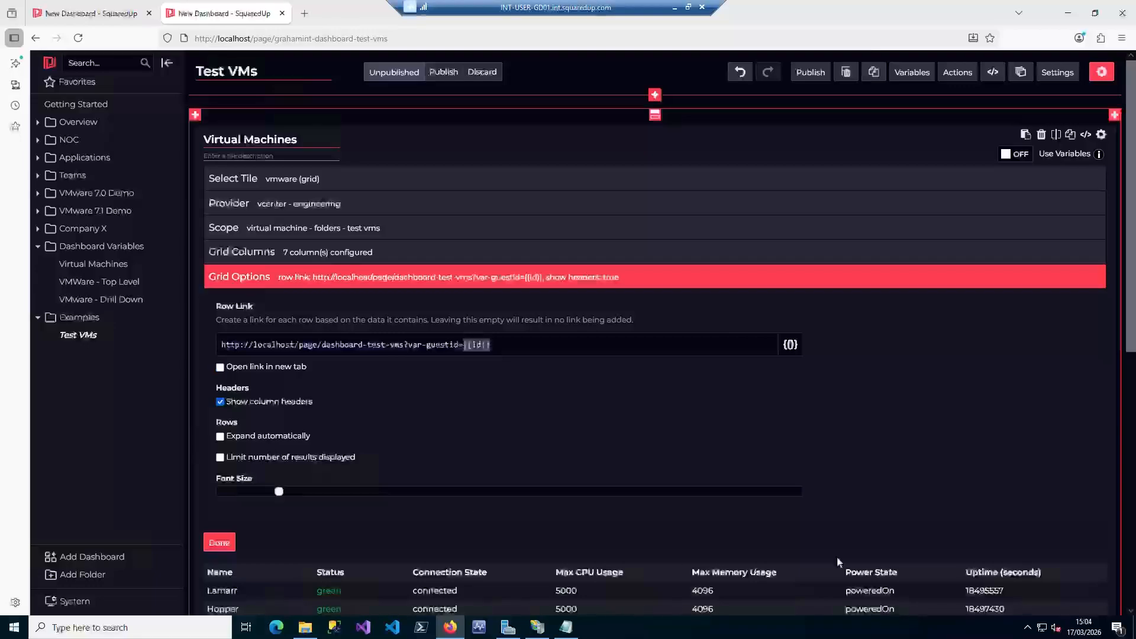
pyautogui.click(224, 543)
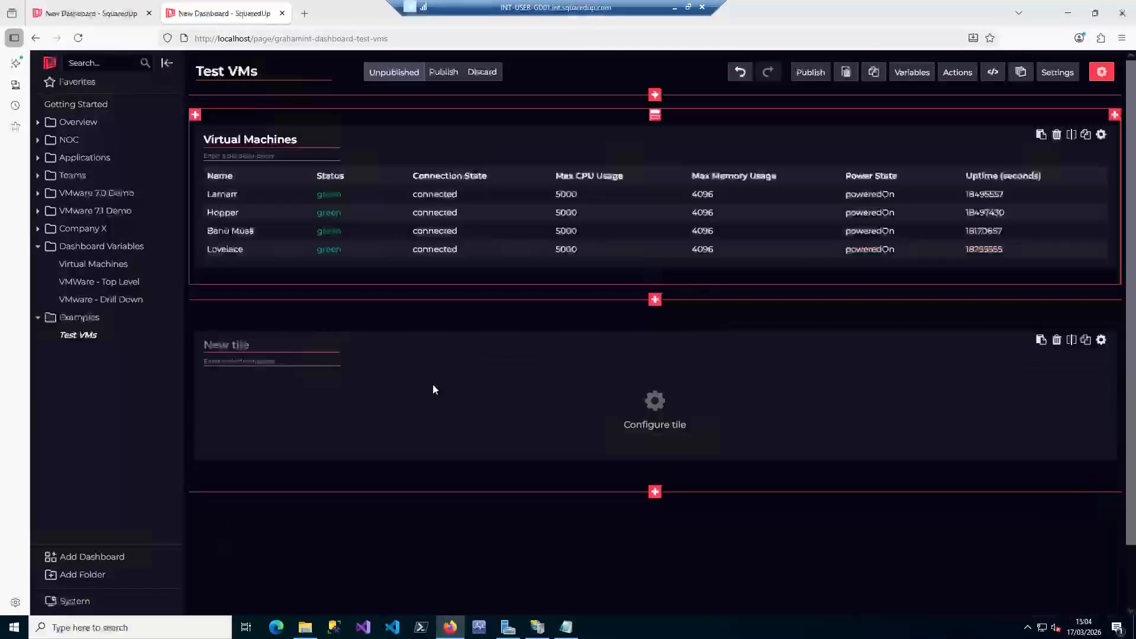
pyautogui.click(810, 72)
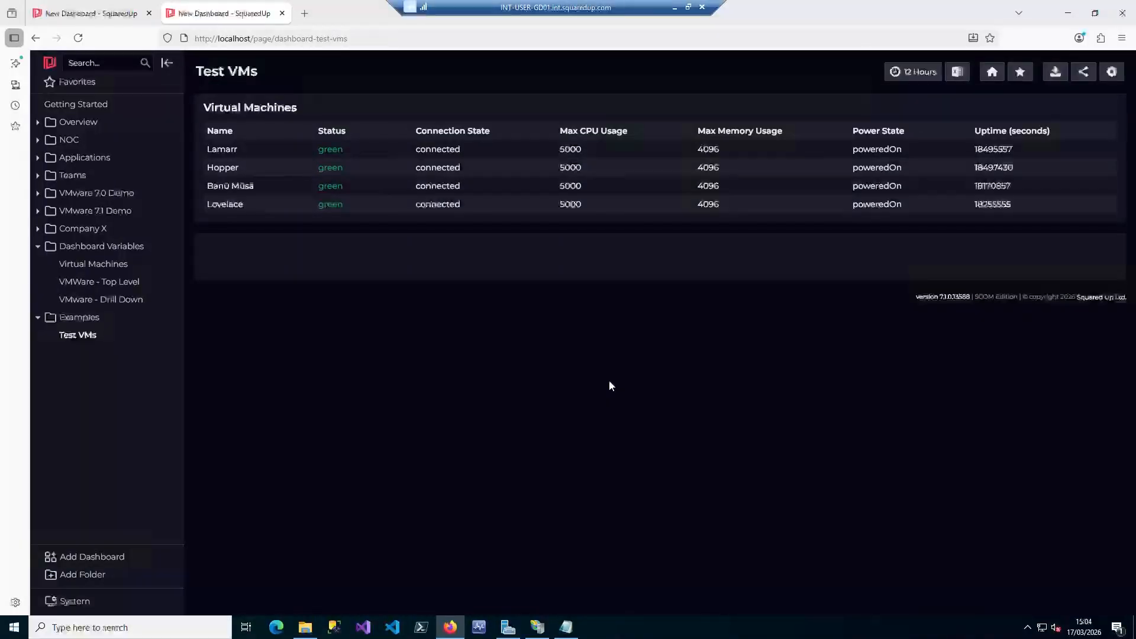
# Test the row link of the Lamarr VM and highlight the var-guestid parameter in the page address
pyautogui.click(403, 149)
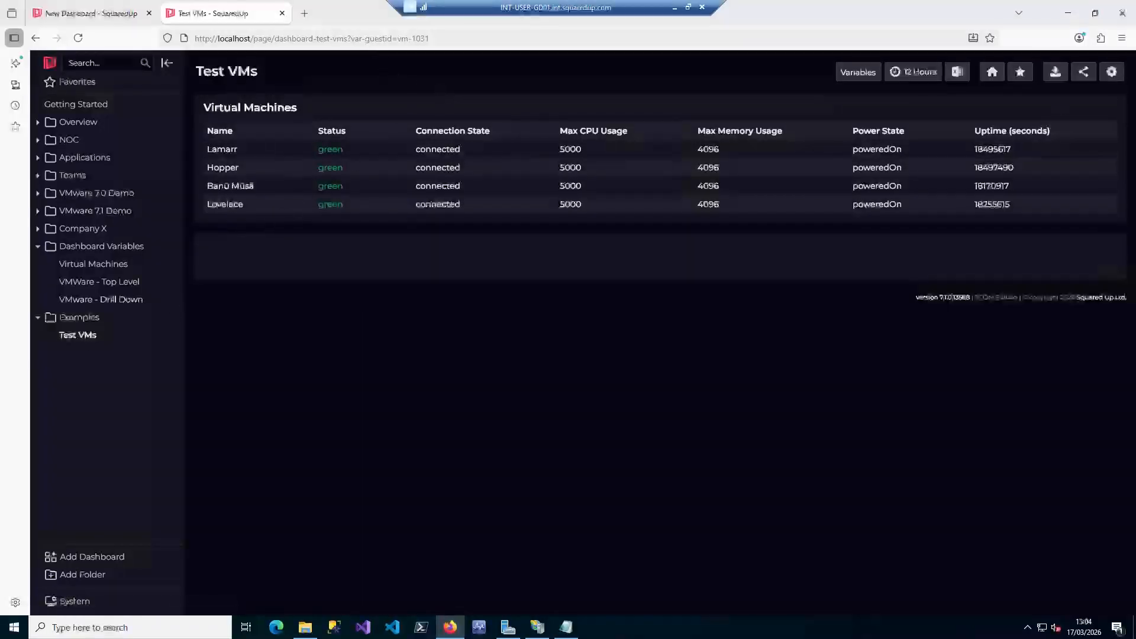
pyautogui.hotkey('ctrl', 'l')
pyautogui.click(350, 38)
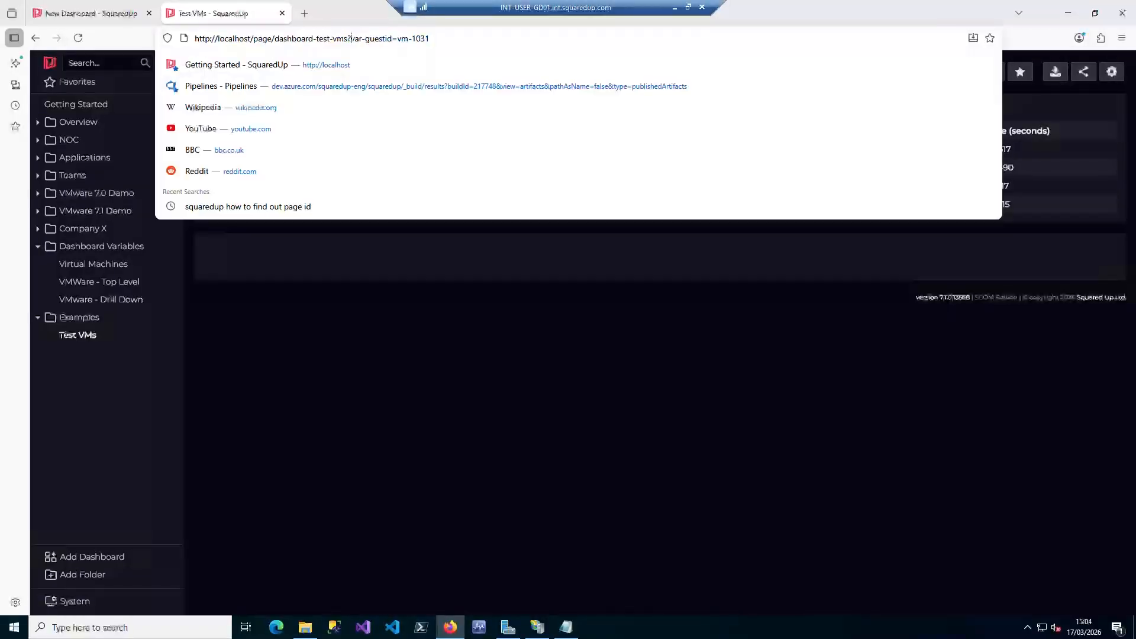
pyautogui.moveTo(350, 39); pyautogui.dragTo(430, 38)
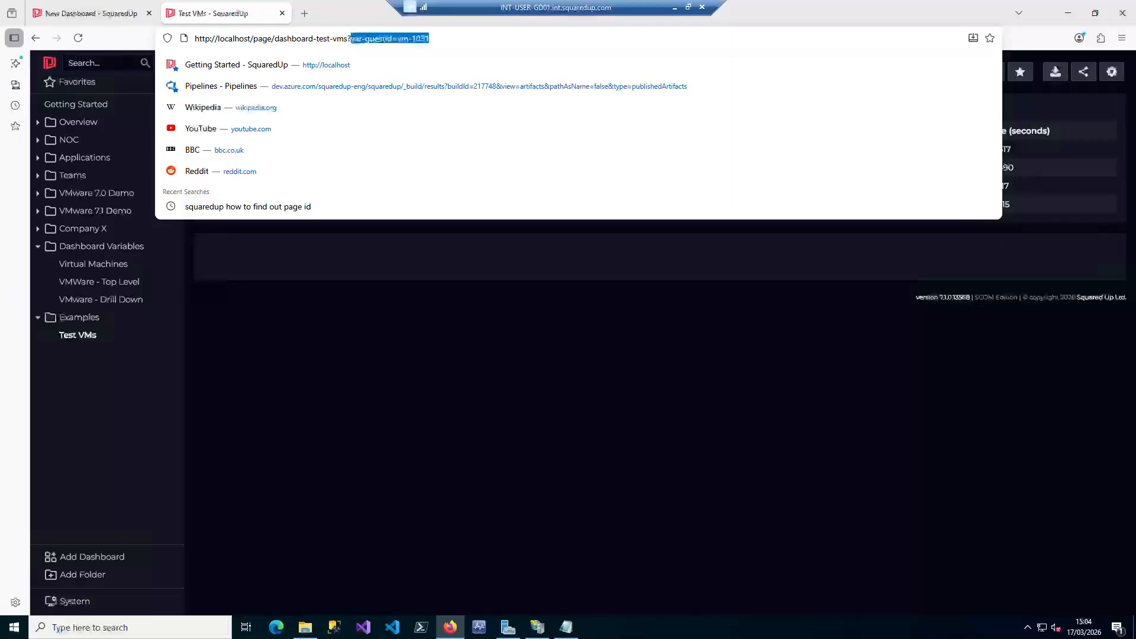
# Test the row links of the Hopper and Banū Mūsā VMs in the Virtual Machines grid
pyautogui.click(452, 435)
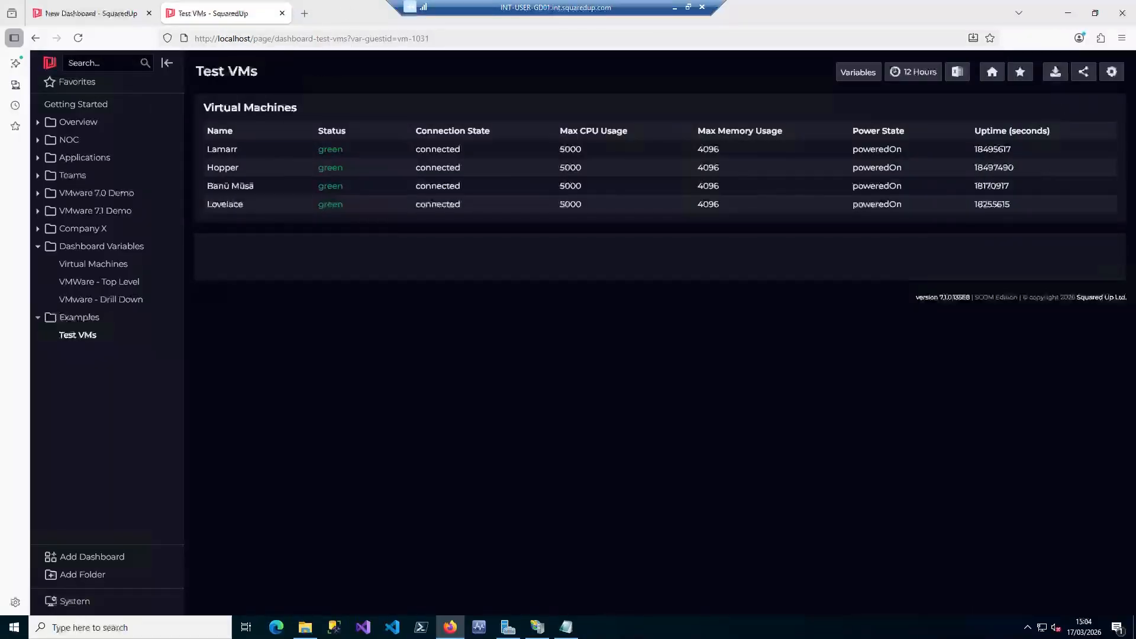
pyautogui.click(453, 167)
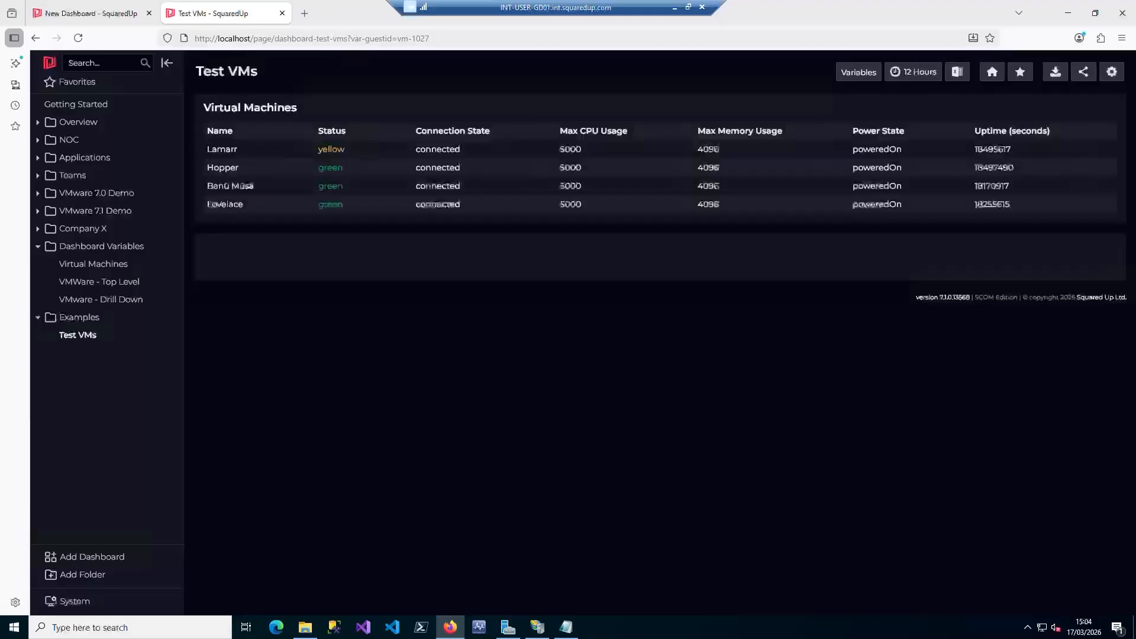
pyautogui.click(467, 186)
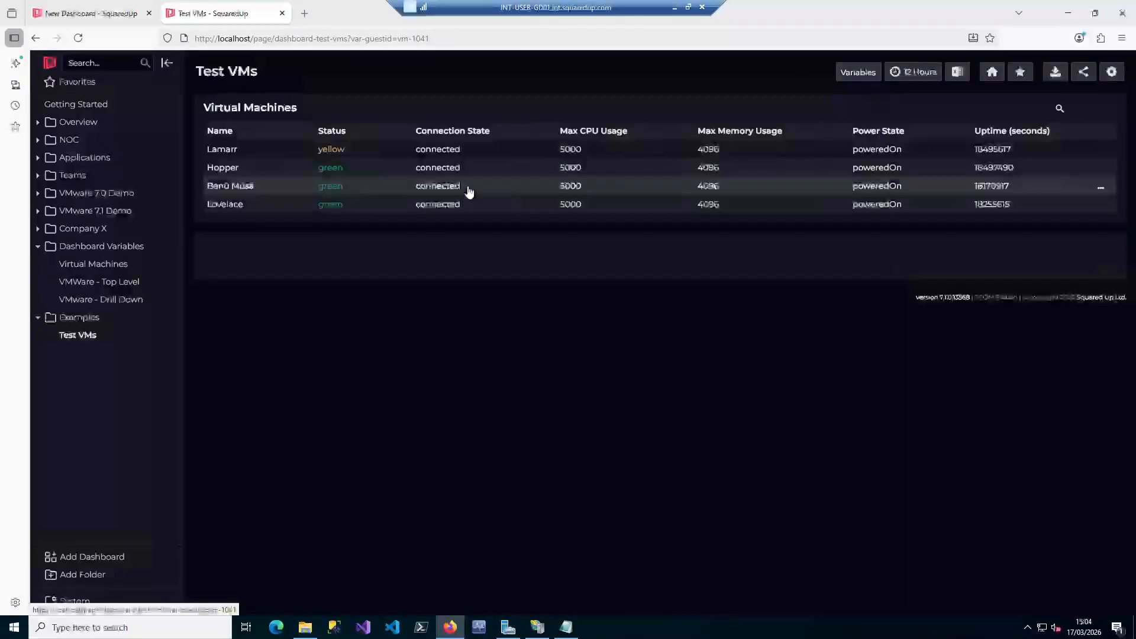
# Reopen the dashboard for editing, title the lower tile "CPU" and make it a VMware (Line Graph) integration tile
pyautogui.click(1113, 73)
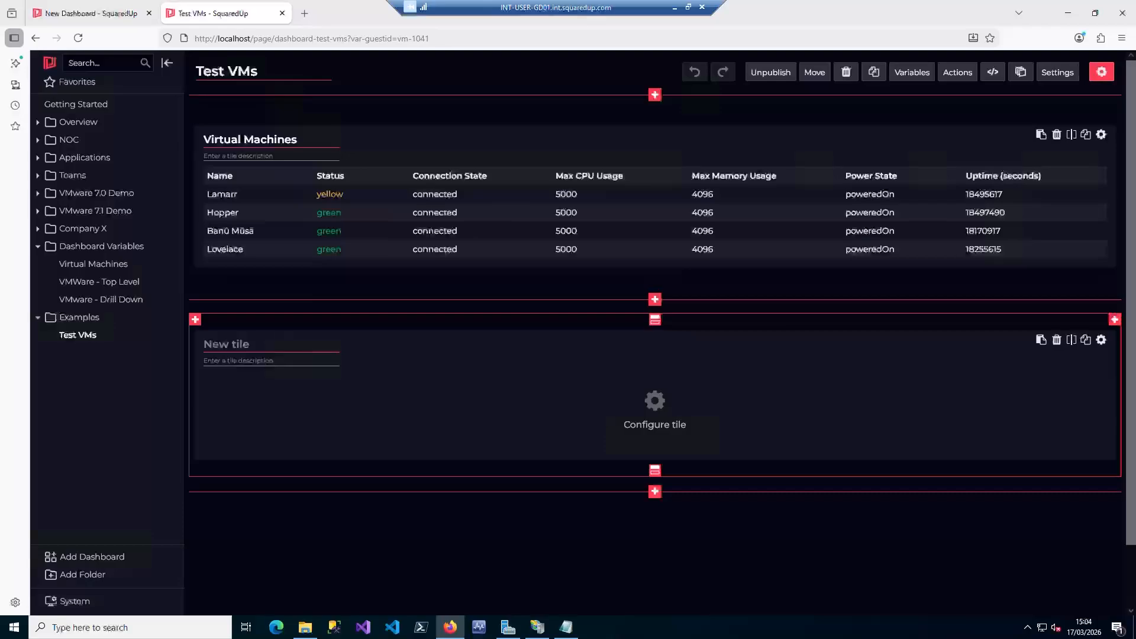
pyautogui.write('CPU')
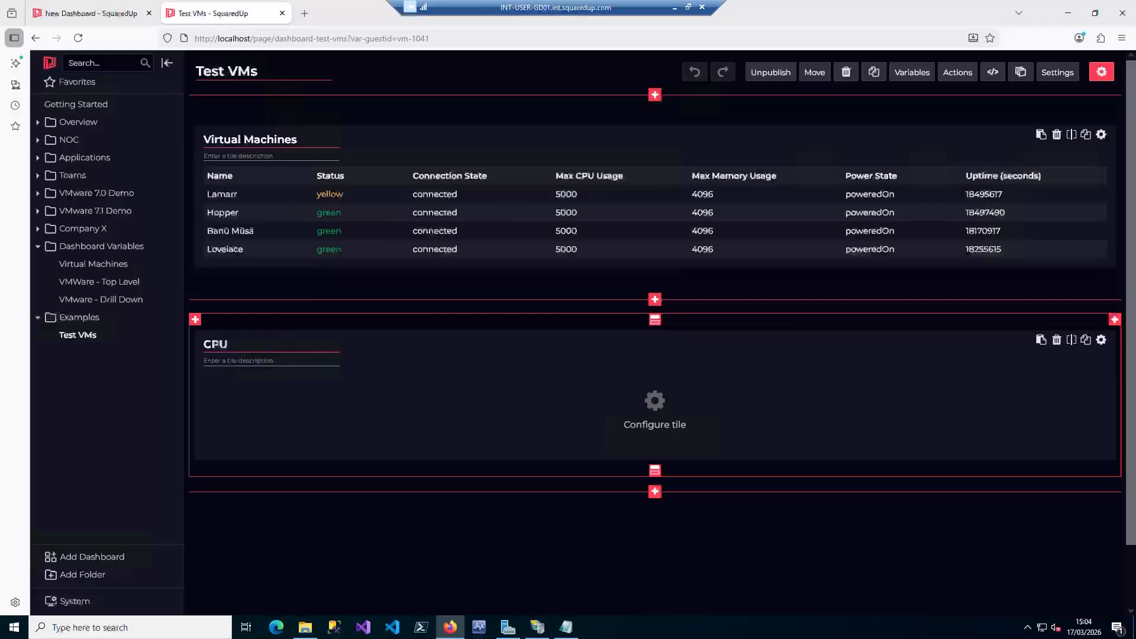
pyautogui.click(656, 403)
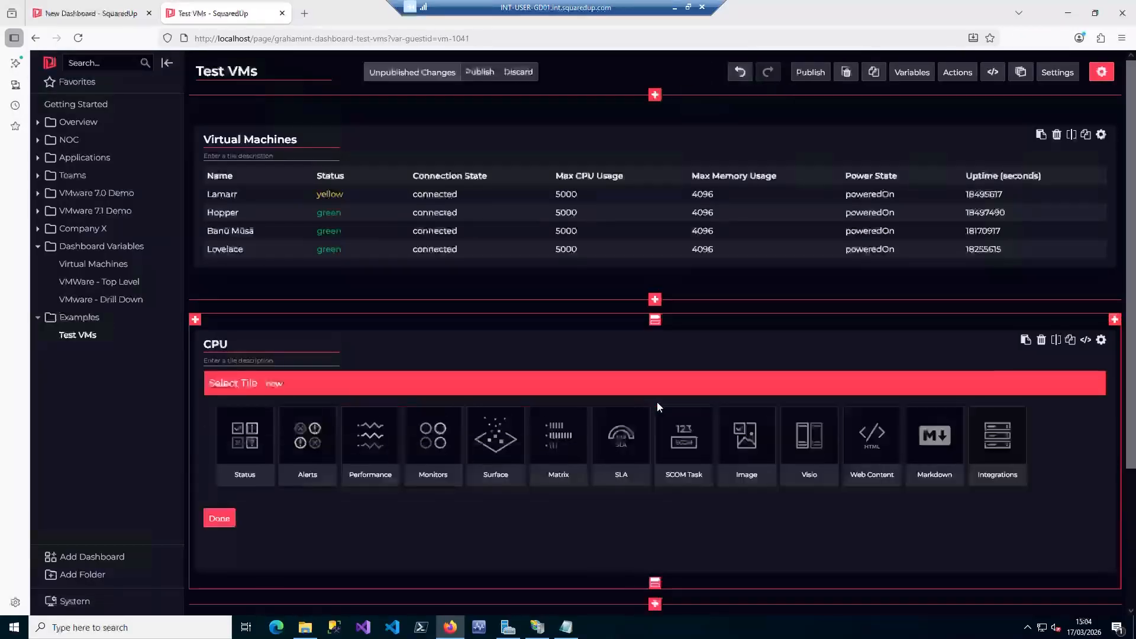
pyautogui.click(997, 435)
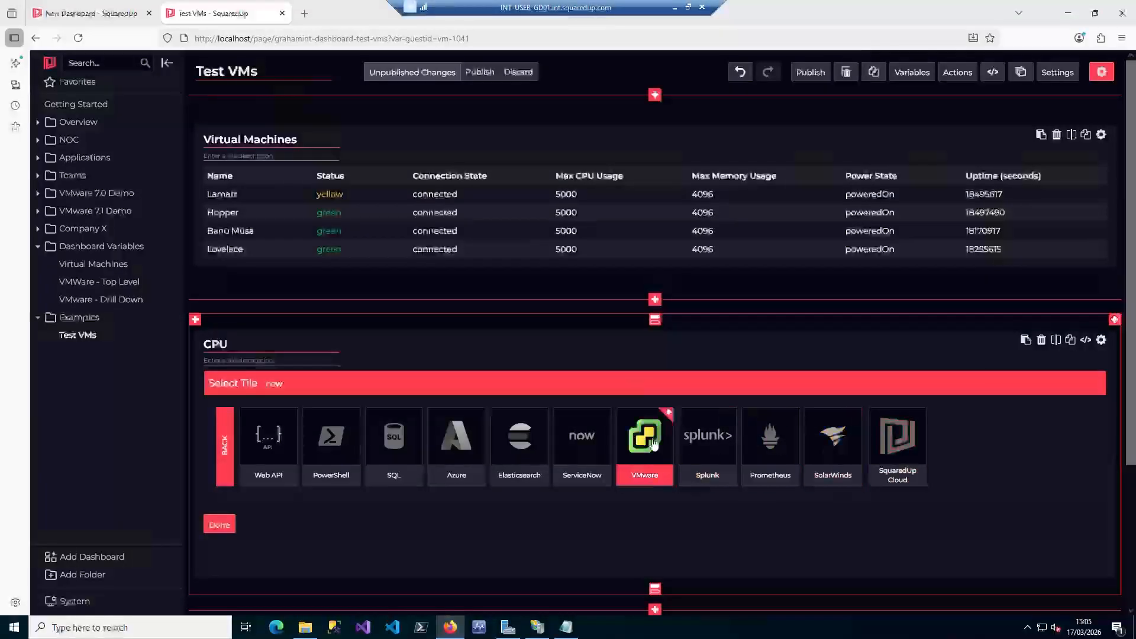
pyautogui.click(644, 441)
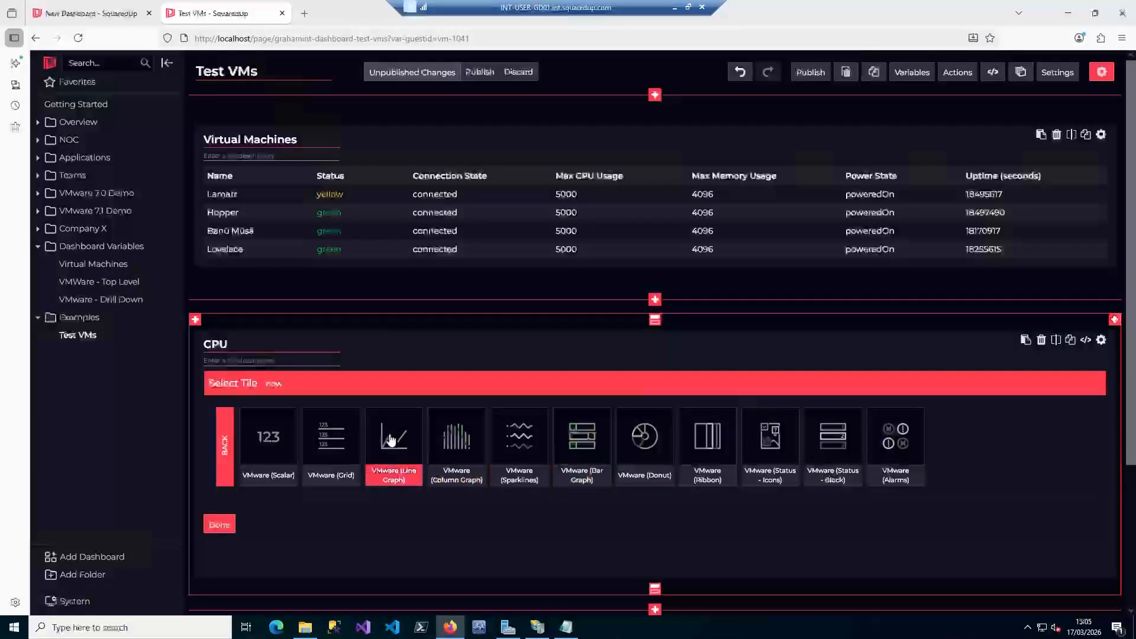
pyautogui.click(391, 439)
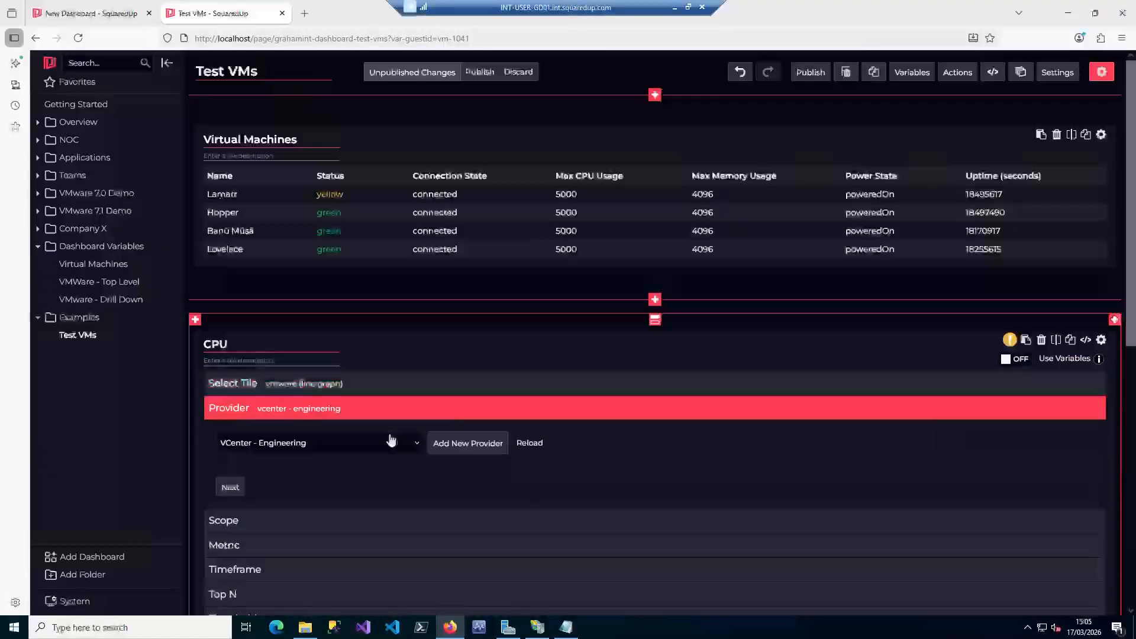
# Keep the VCenter - Engineering provider and scope the CPU graph to Virtual Machine, selected by objects
pyautogui.click(230, 488)
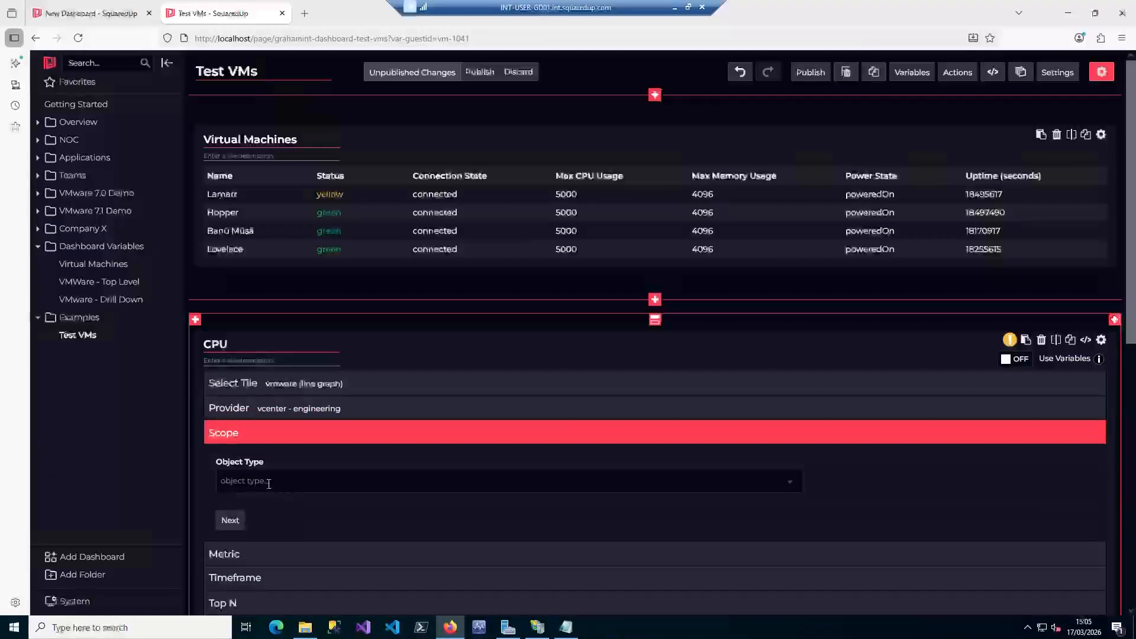
pyautogui.write('virt')
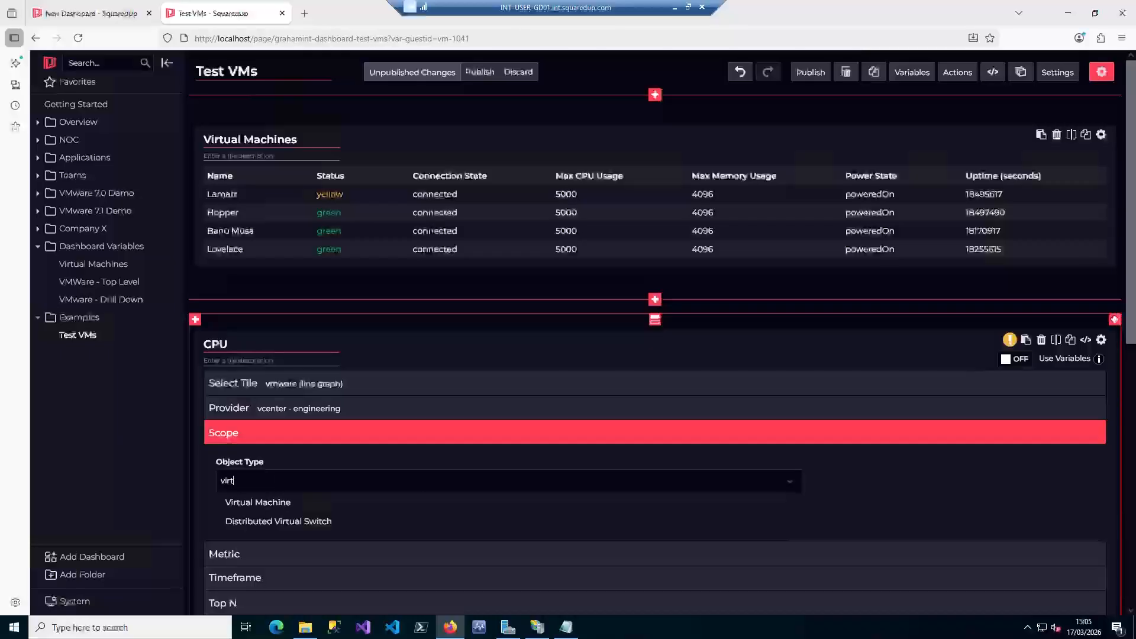
pyautogui.click(264, 503)
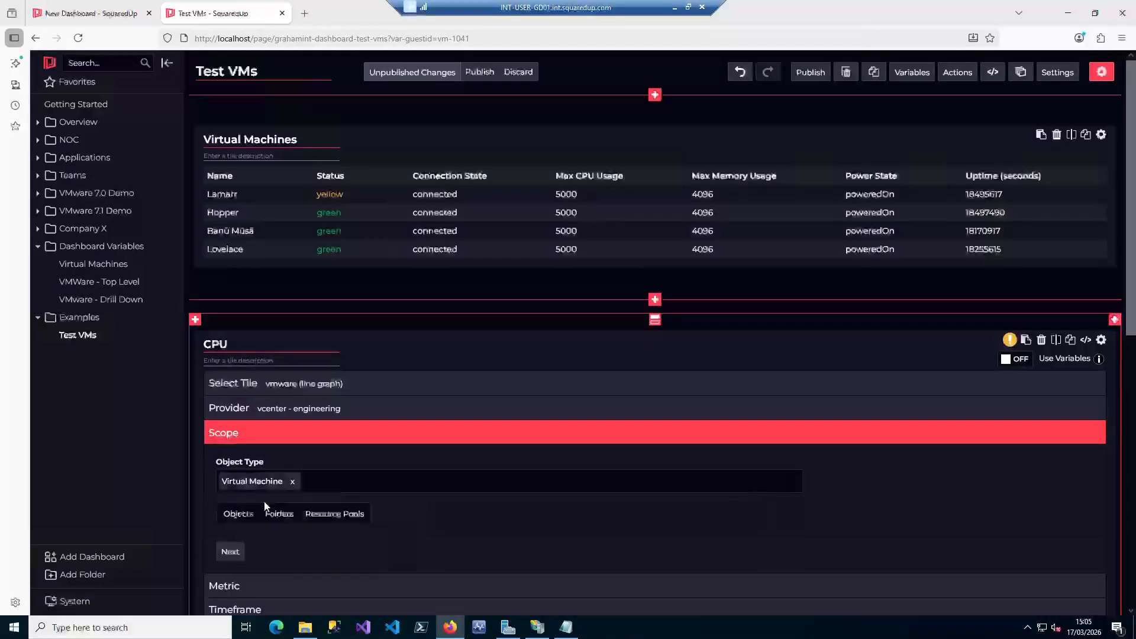
pyautogui.click(245, 512)
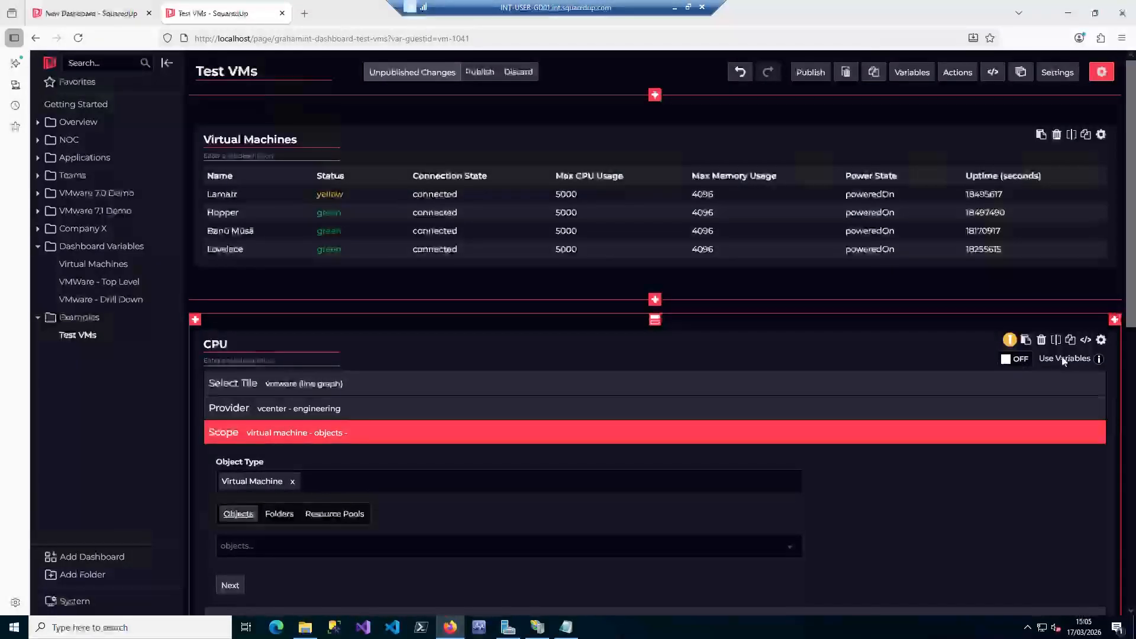
# Enable variables on the CPU tile and use the variable guestid for the scoped objects
pyautogui.click(1023, 360)
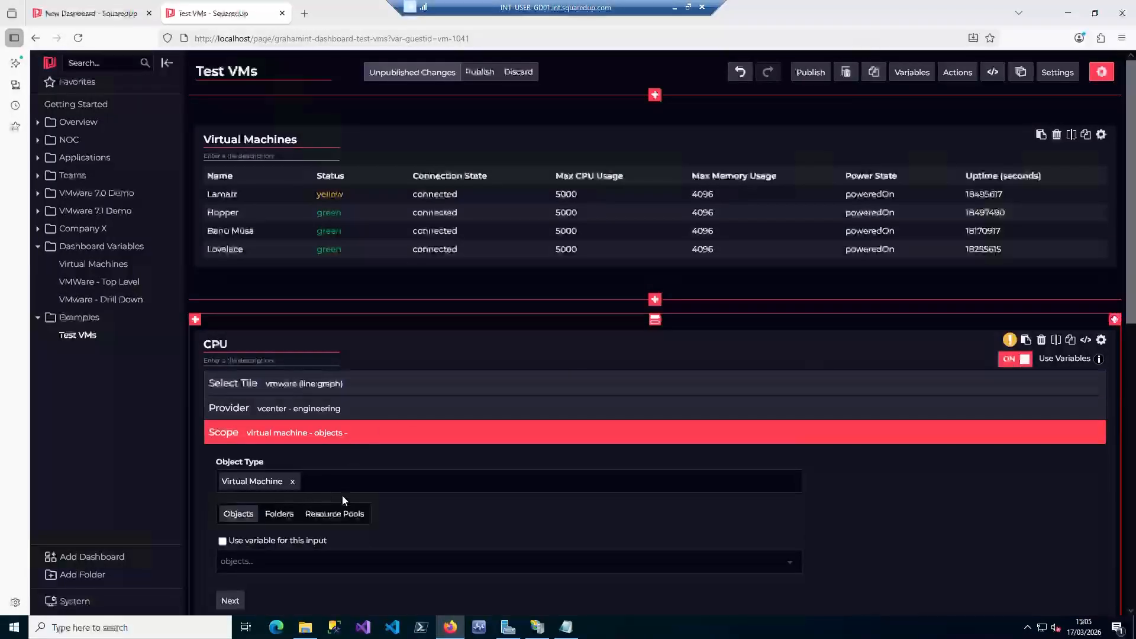
pyautogui.scroll(-2, 355, 497)
pyautogui.click(223, 420)
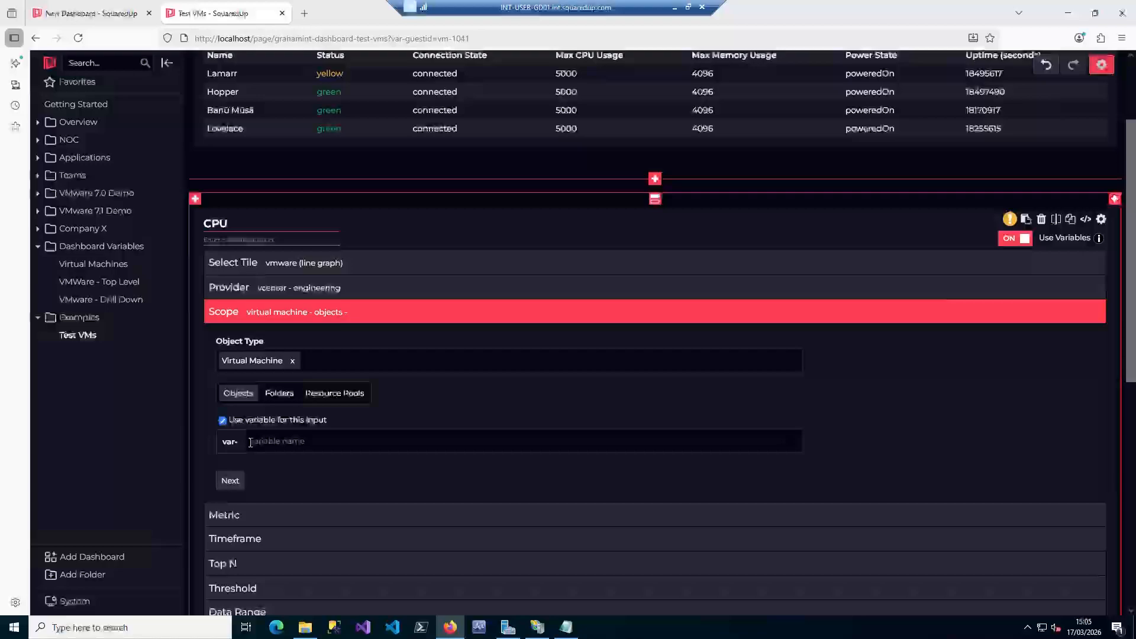
pyautogui.click(307, 444)
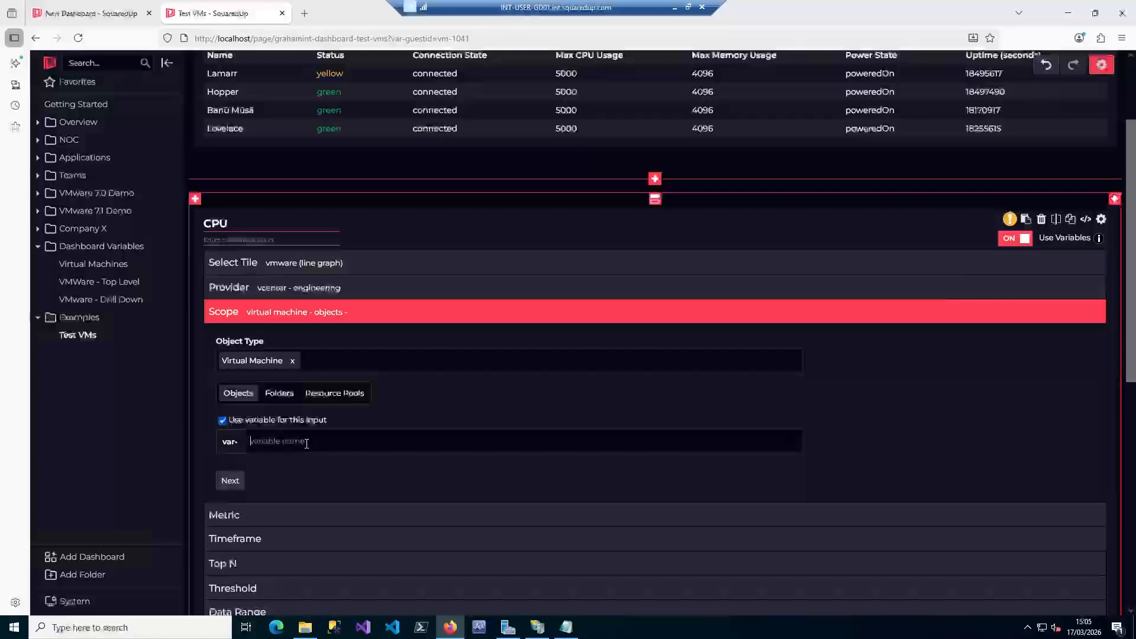
pyautogui.write('guestid')
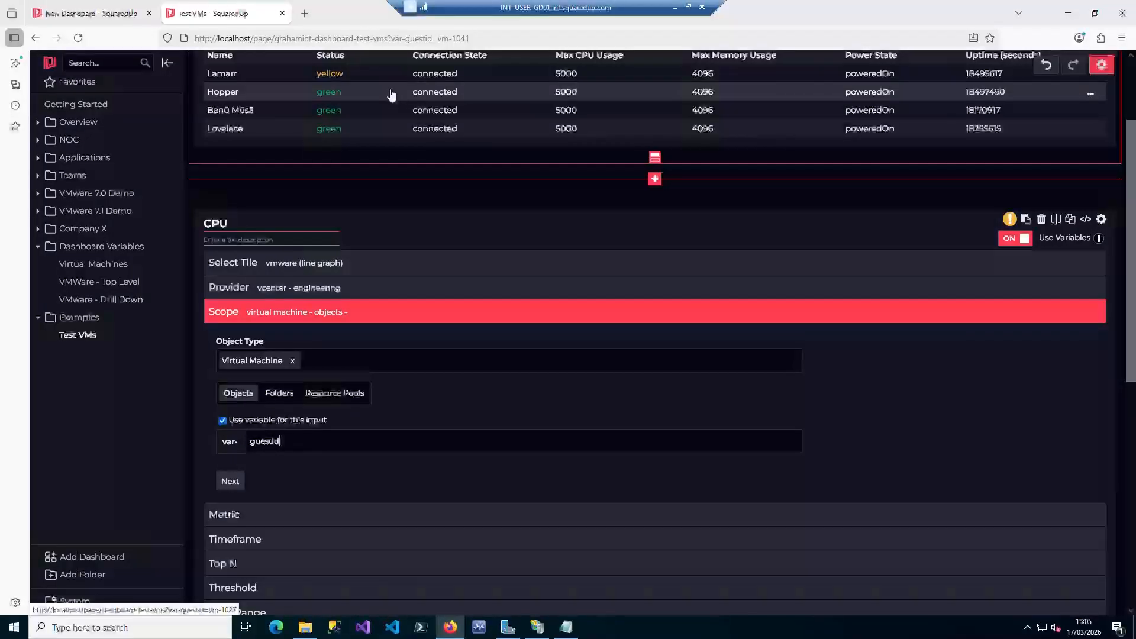
pyautogui.click(231, 482)
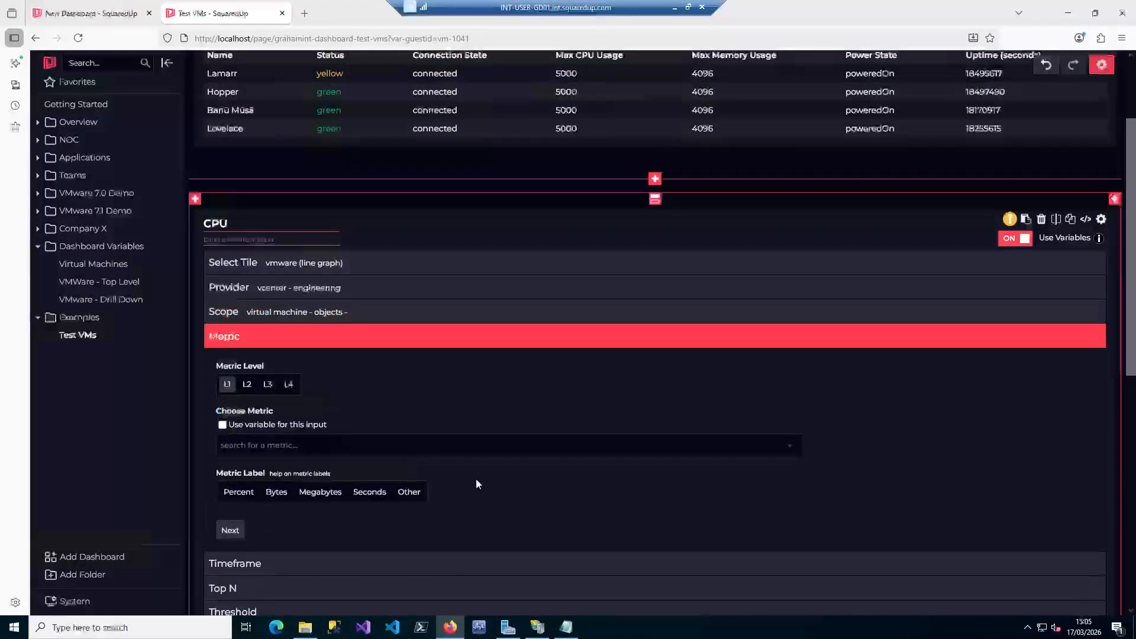
# Choose the CPU / Usage / average / % metric, finish the CPU tile and publish the dashboard
pyautogui.click(263, 449)
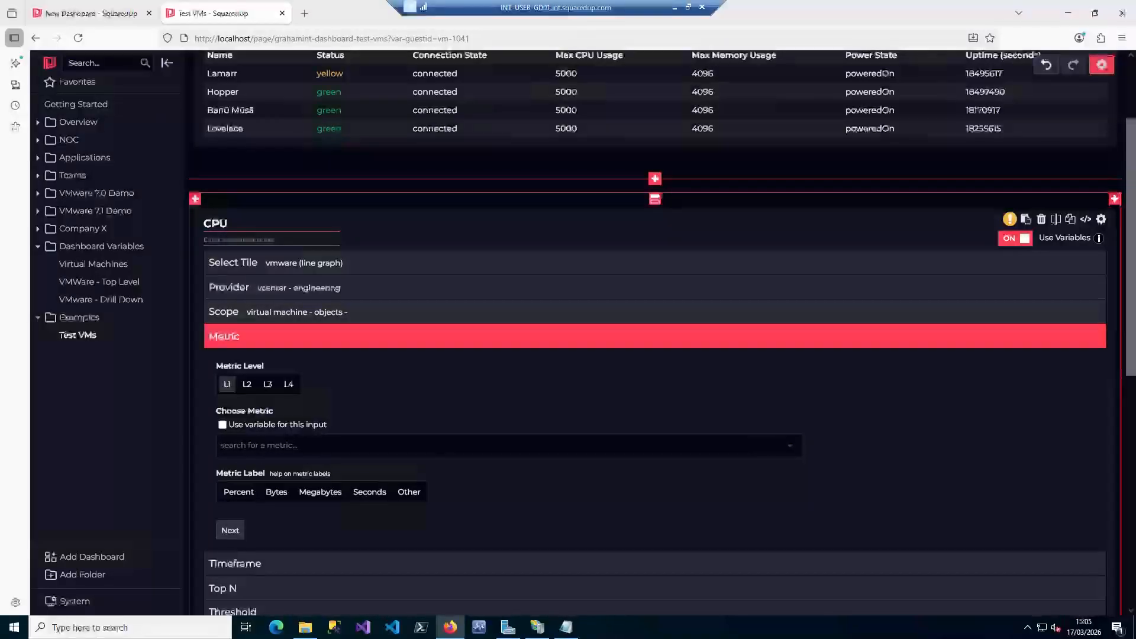
pyautogui.write('cpu')
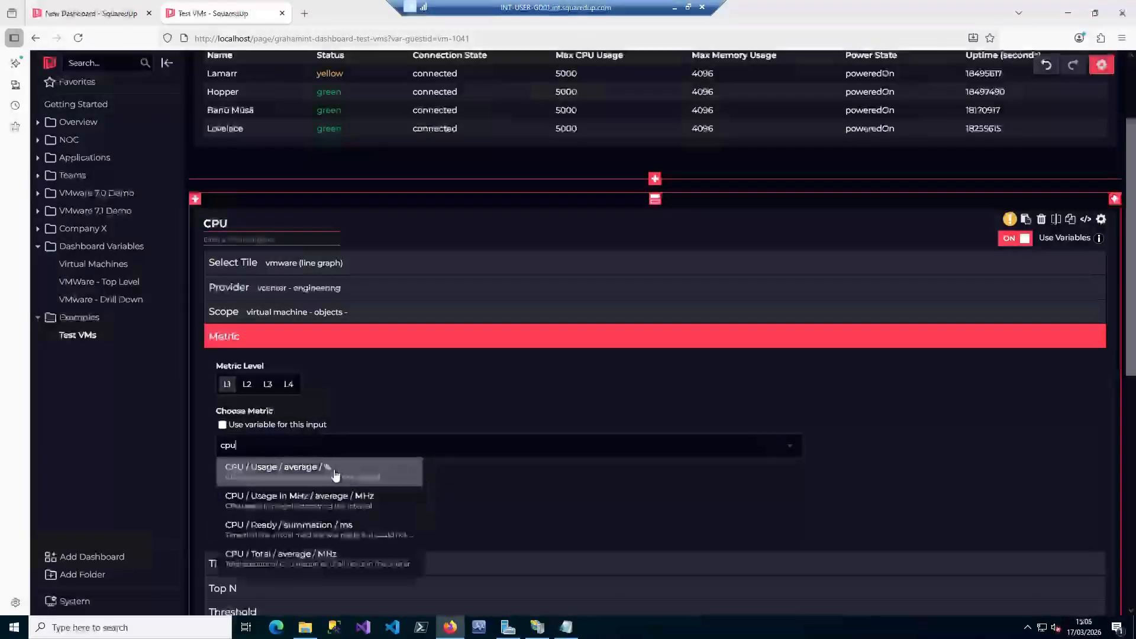
pyautogui.click(335, 473)
pyautogui.scroll(-5, 524, 457)
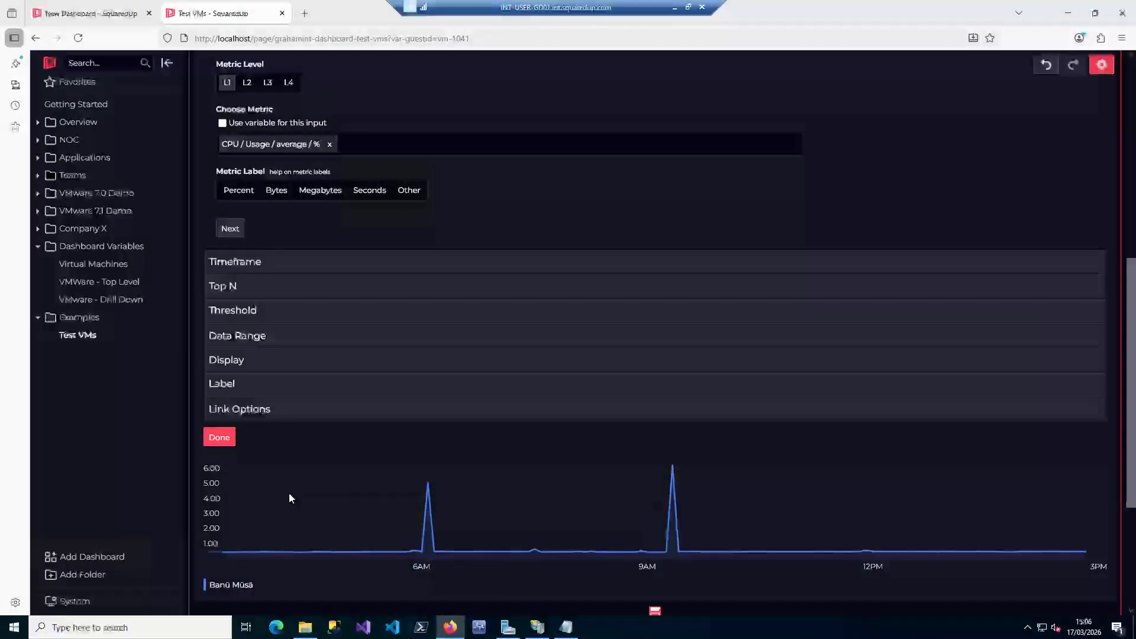
pyautogui.click(219, 437)
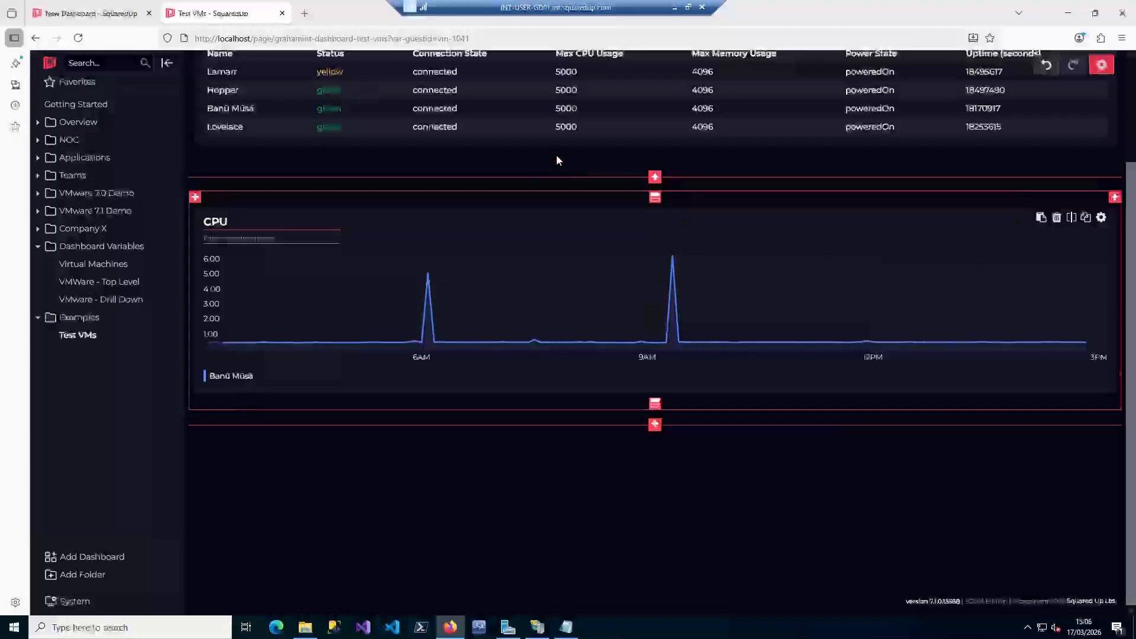
pyautogui.scroll(3, 813, 211)
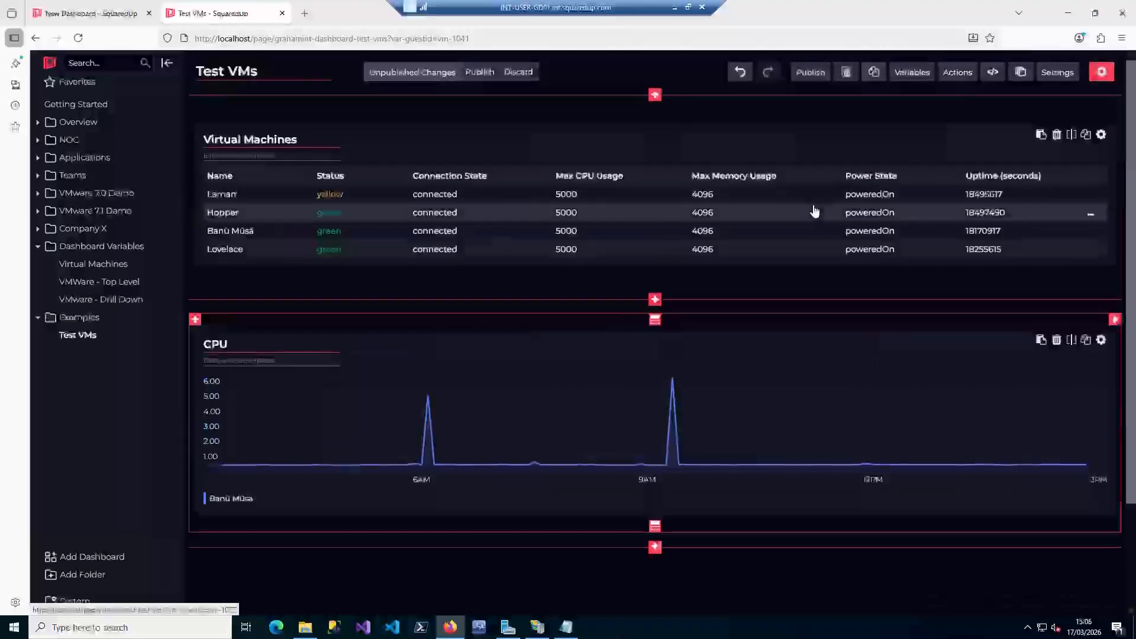
pyautogui.click(807, 74)
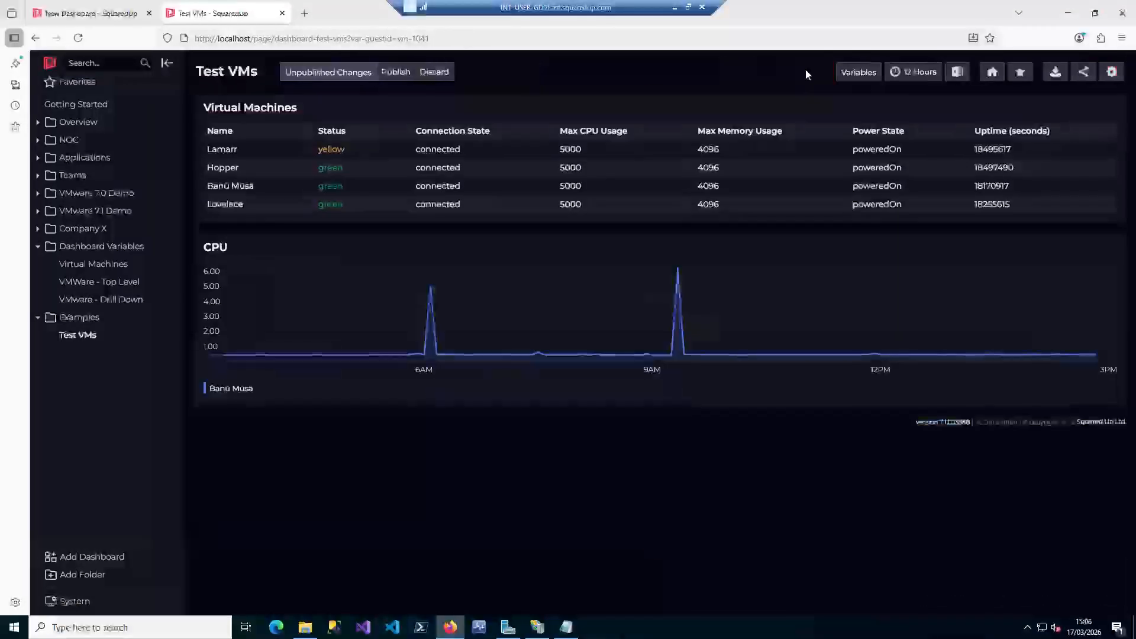
# Test that the CPU graph follows the grid by opening the Lamarr and Hopper row links
pyautogui.click(288, 155)
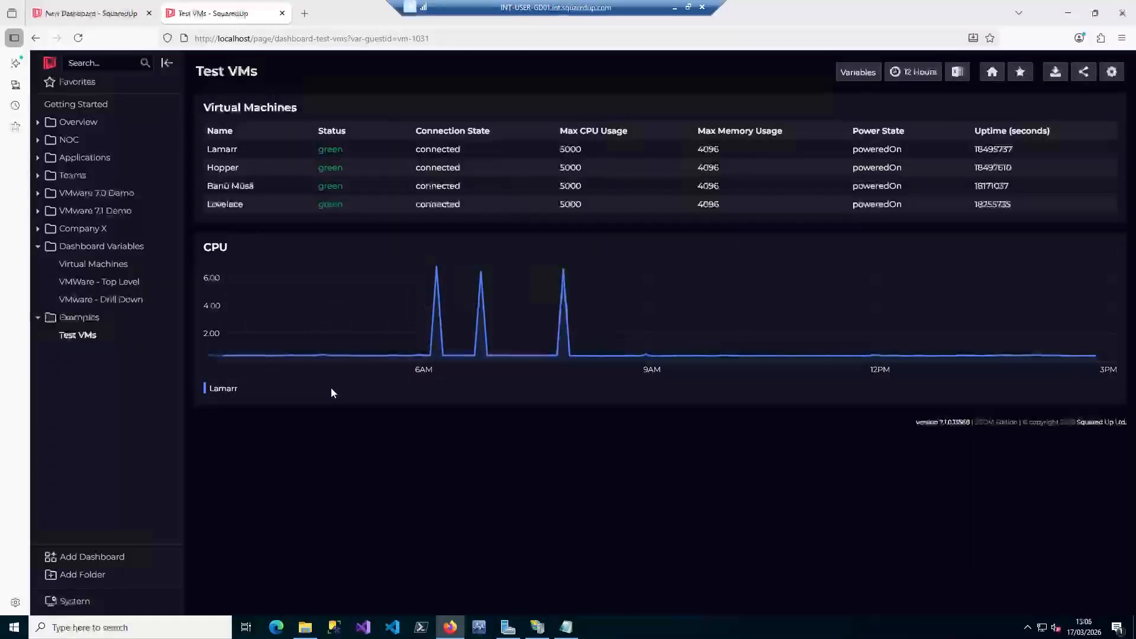
pyautogui.click(420, 168)
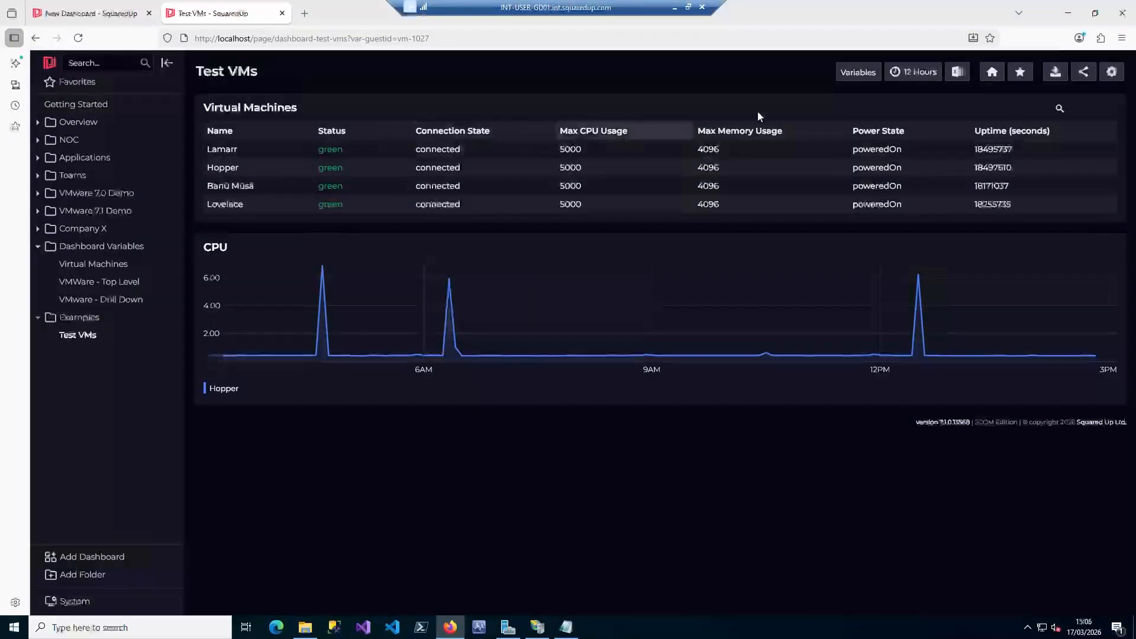
# Override the session's guestid dashboard variable with vm-1031,vm-1027,vm-1041,vm-1034 to graph all four VMs
pyautogui.click(856, 78)
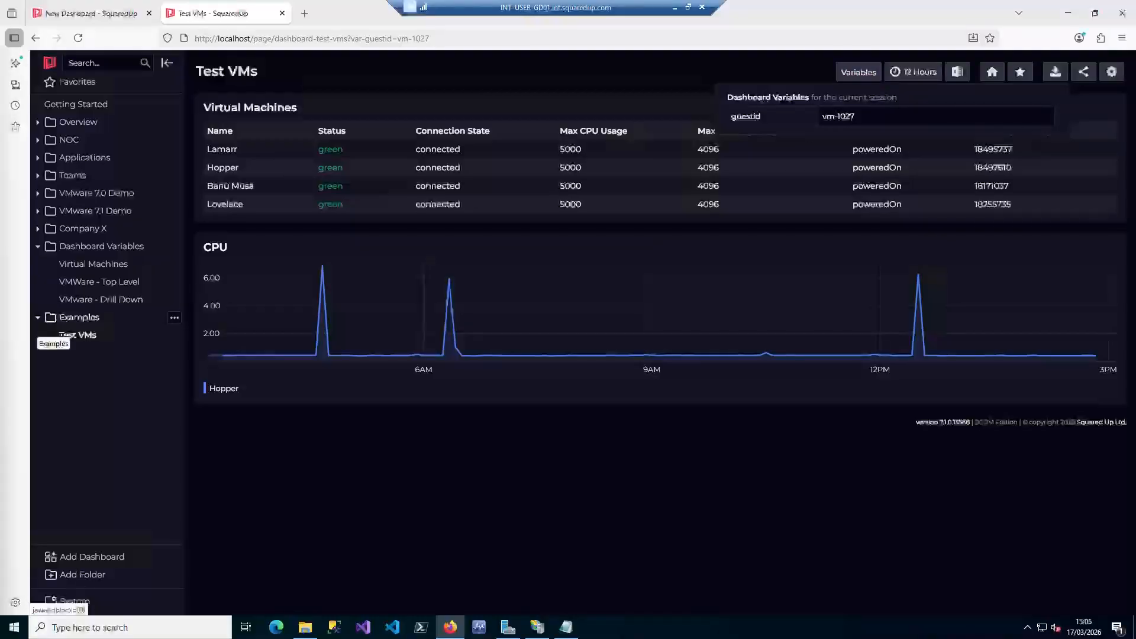
pyautogui.click(885, 116)
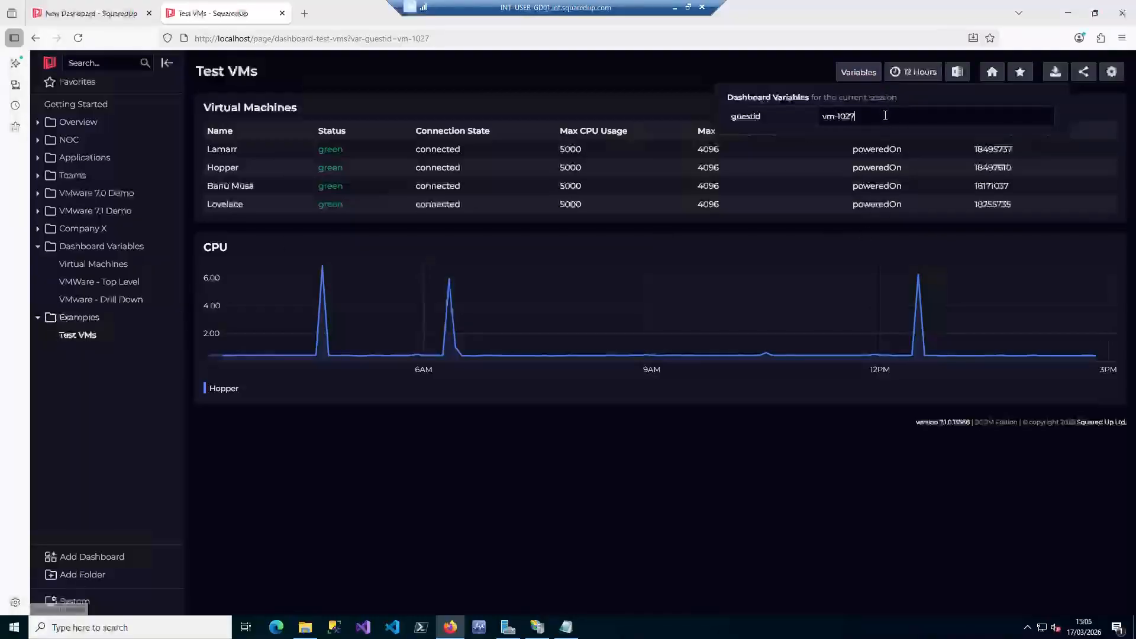
pyautogui.hotkey('ctrl', 'a')
pyautogui.write('vm-1031,vm-1027,vm-1041,vm-1034')
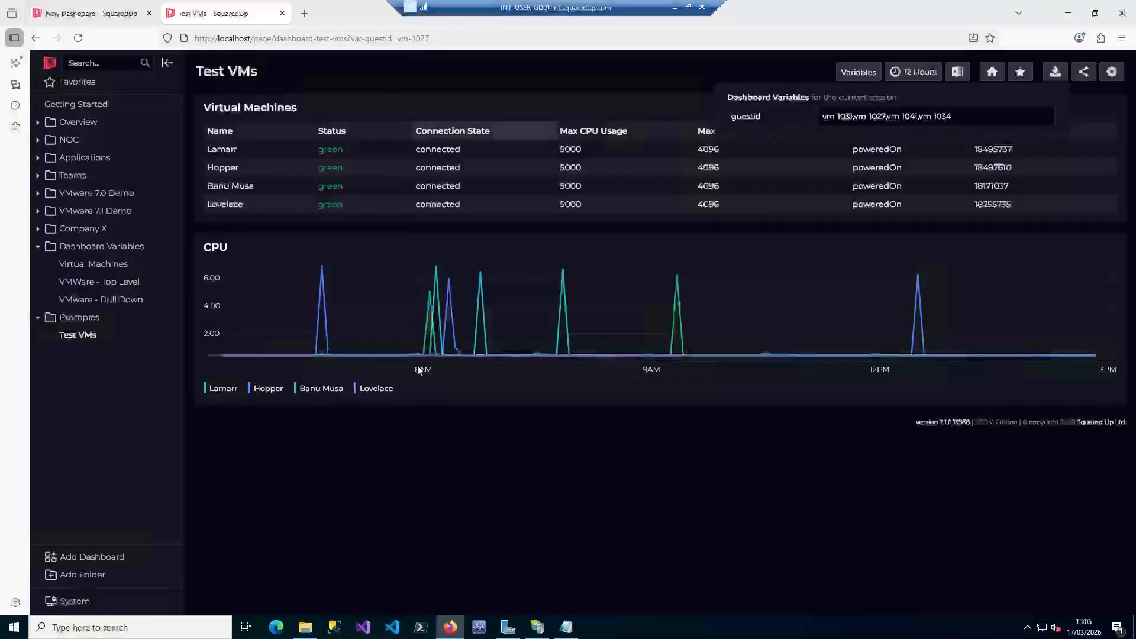
pyautogui.click(698, 59)
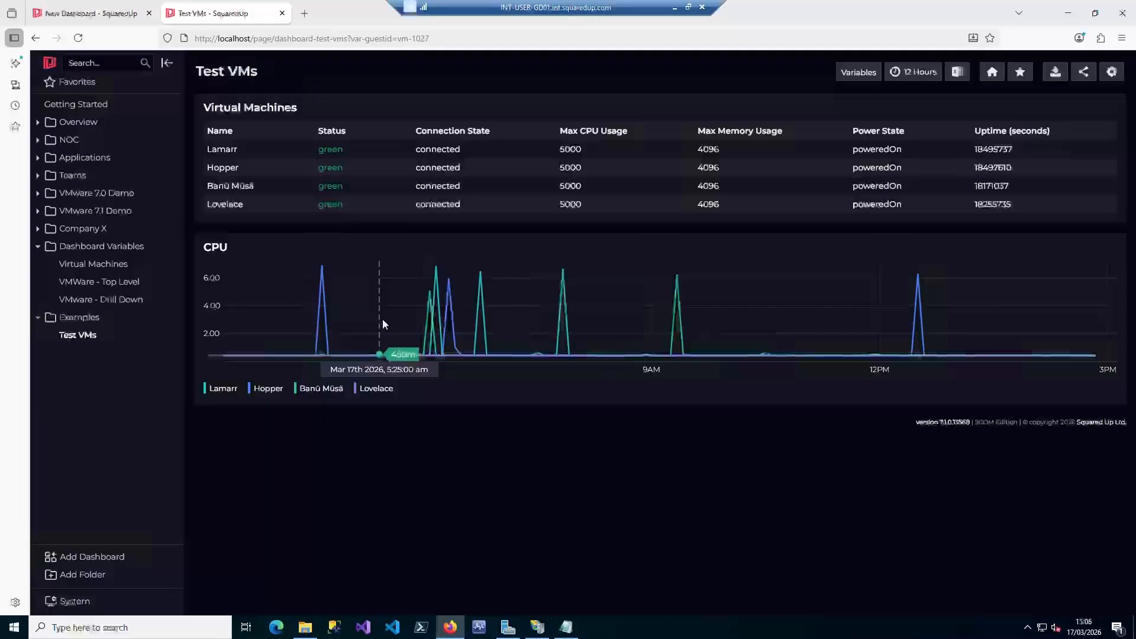
# Review the session's guestid value in the dashboard variables and switch the CPU graph back to the Hopper VM
pyautogui.click(856, 74)
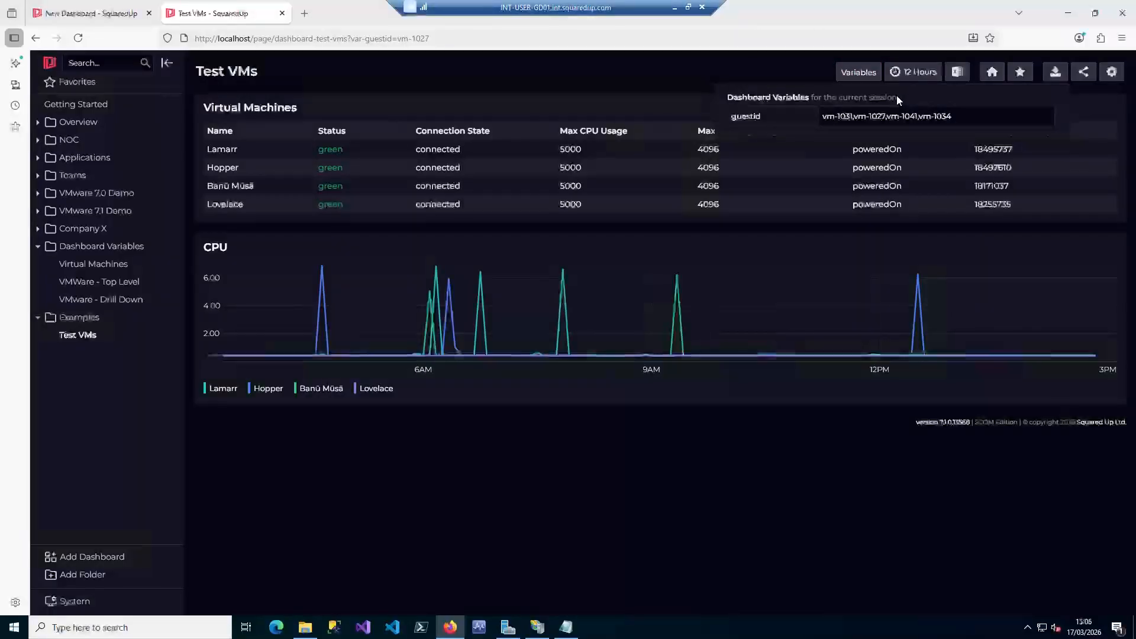
pyautogui.moveTo(896, 97); pyautogui.dragTo(726, 96)
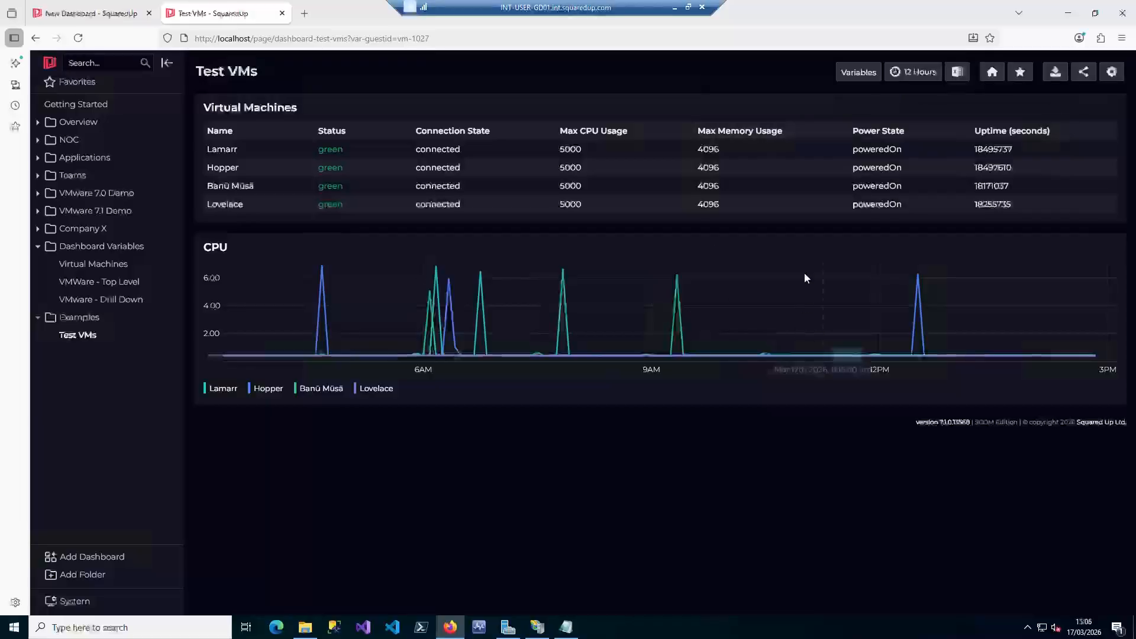
pyautogui.click(865, 76)
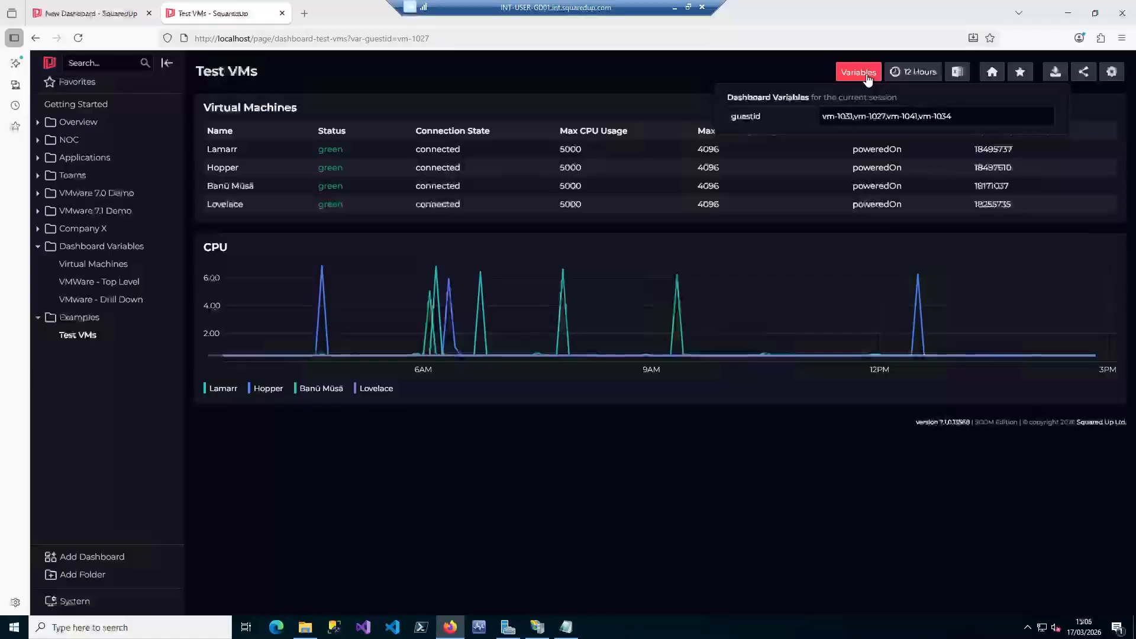
pyautogui.moveTo(954, 116); pyautogui.dragTo(788, 122)
pyautogui.hotkey('ctrl', 'c')
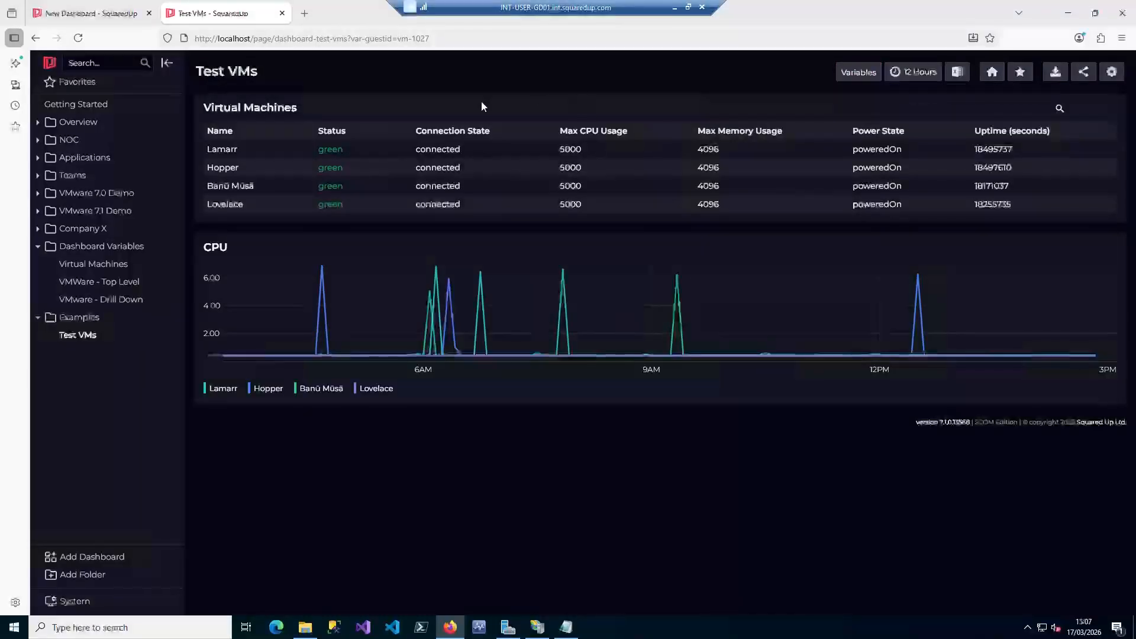
pyautogui.click(238, 168)
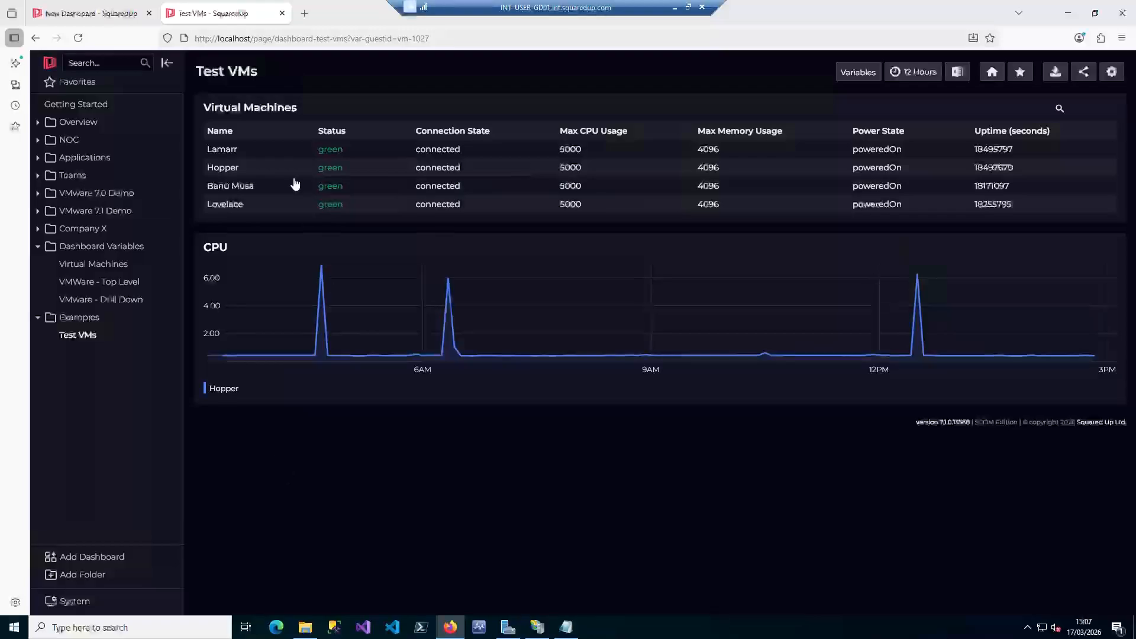
# Add a default guestid variable to the Test VMs dashboard with value vm-1031,vm-1027,vm-1041,vm-1034 and publish the dashboard
pyautogui.click(1112, 72)
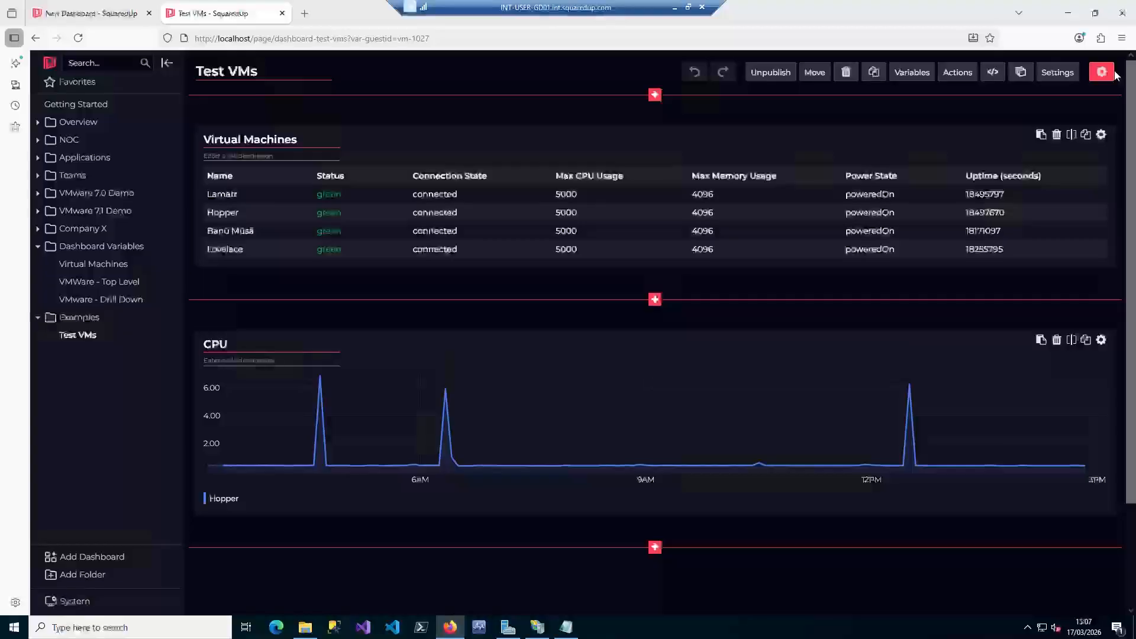
pyautogui.click(914, 72)
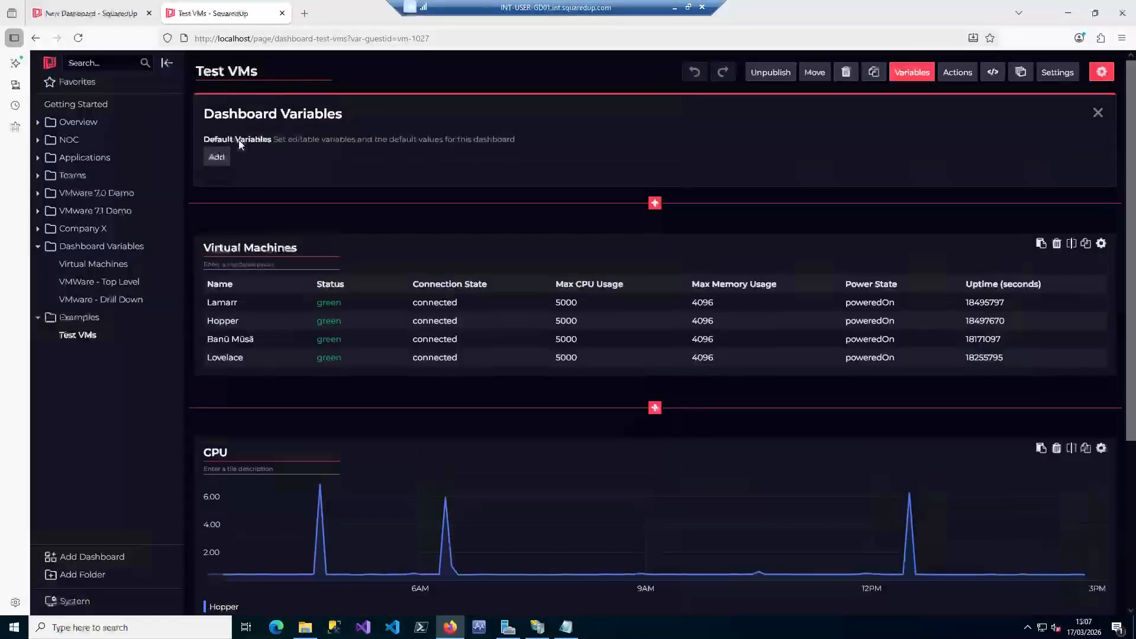
pyautogui.click(216, 157)
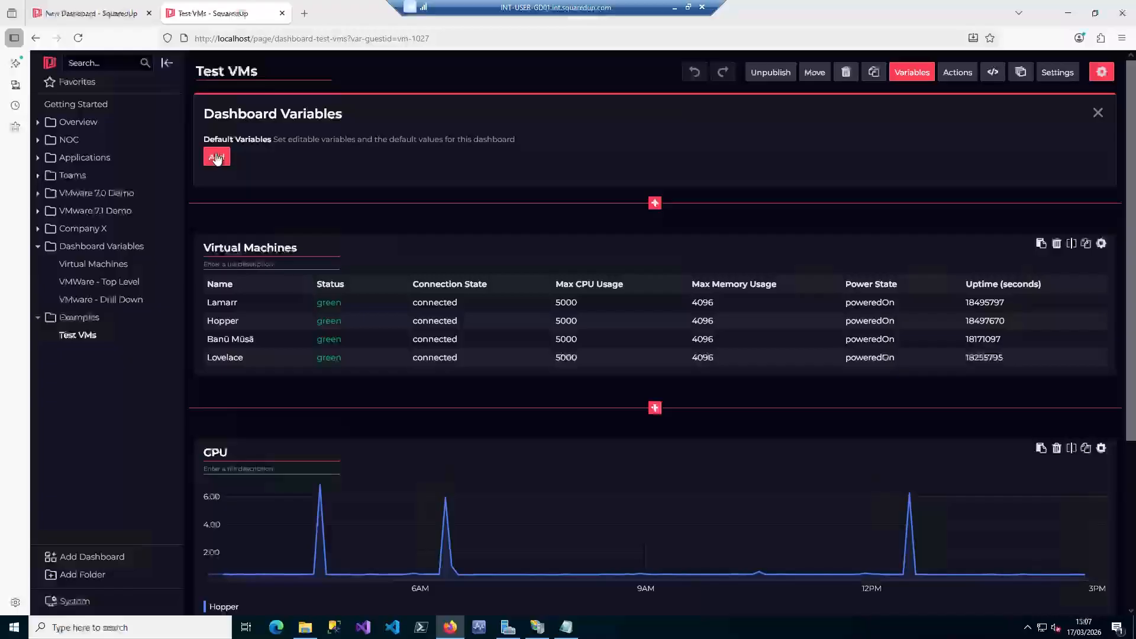
pyautogui.click(308, 158)
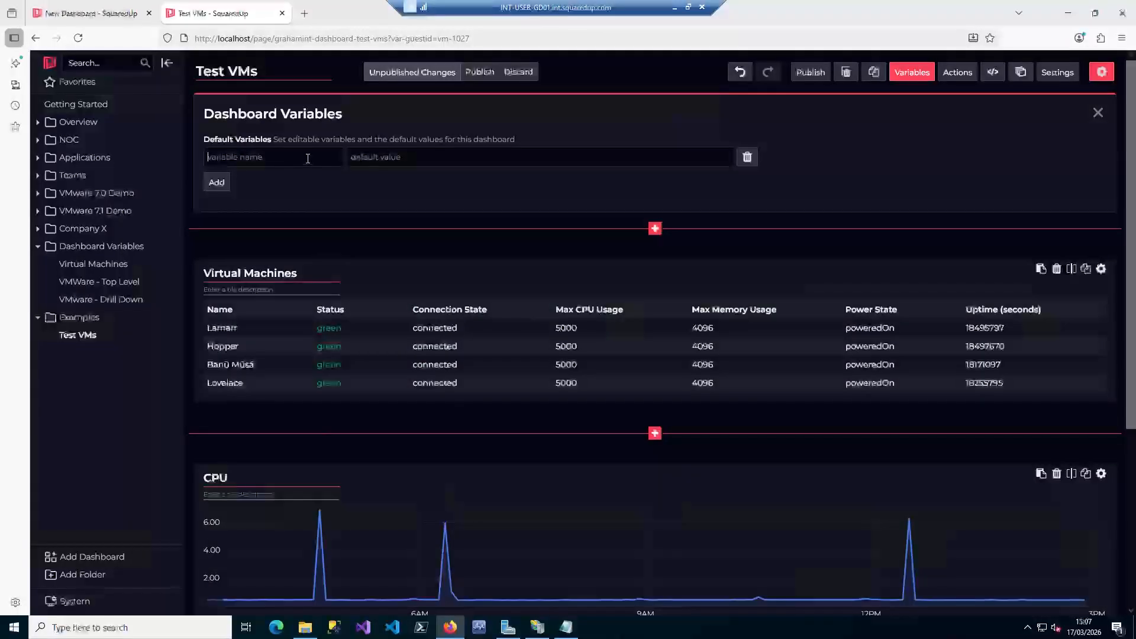
pyautogui.write('guestid')
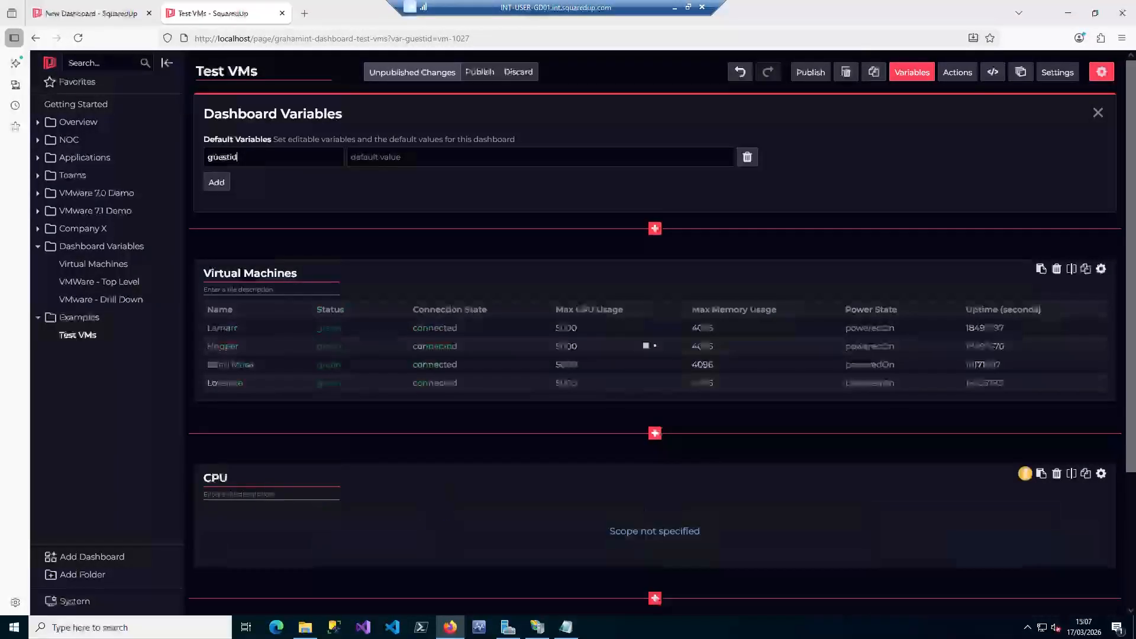
pyautogui.hotkey('ctrl', 'v')
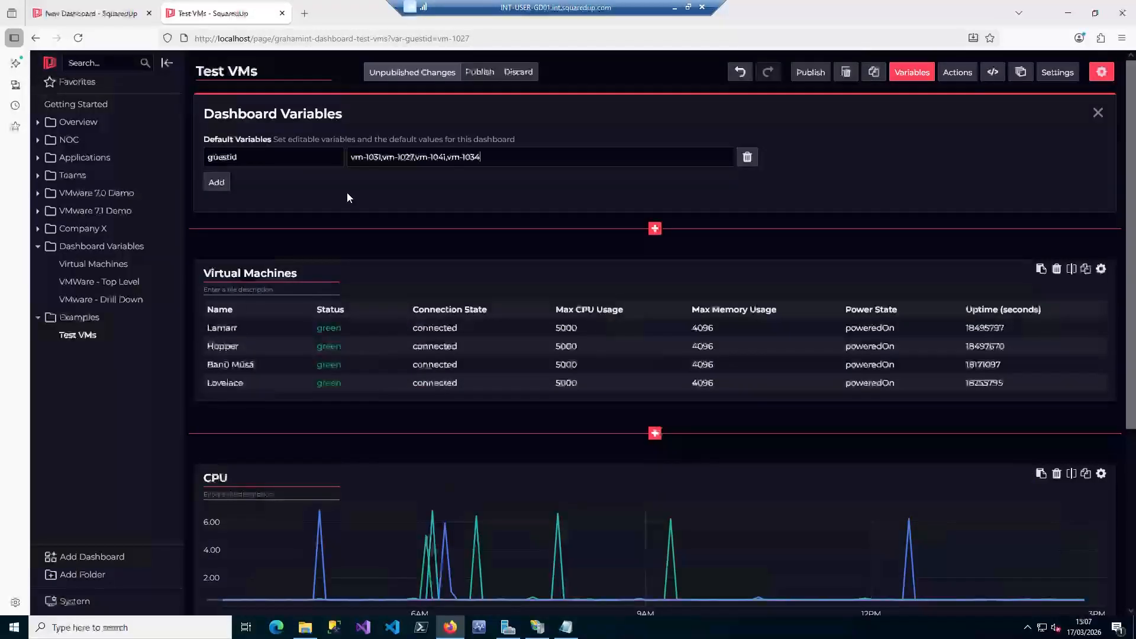
pyautogui.scroll(-1, 572, 529)
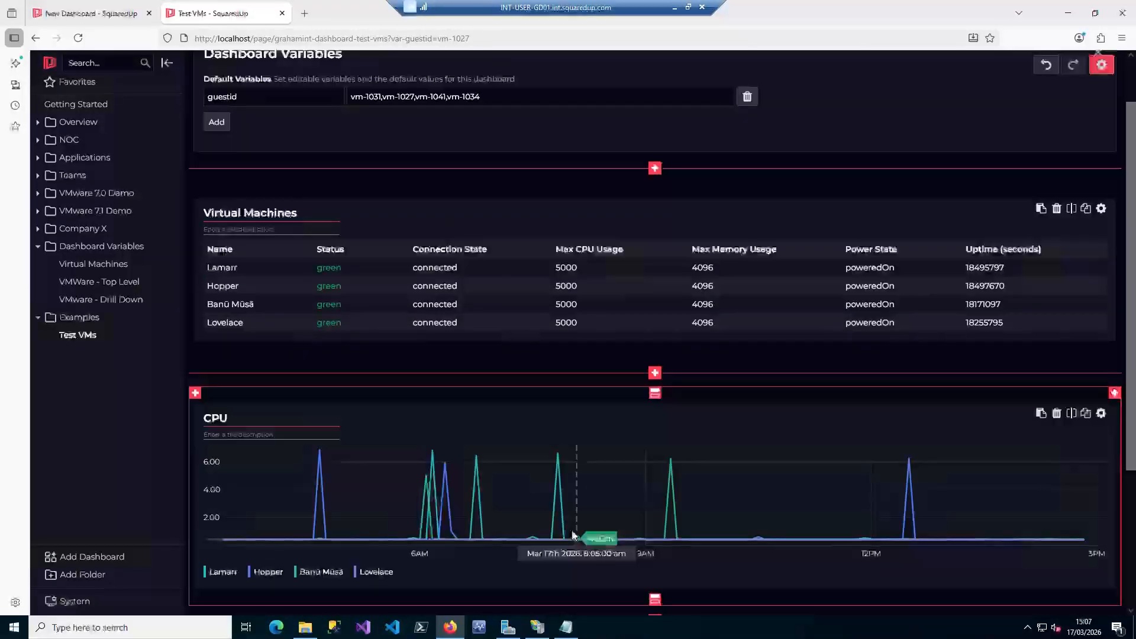
pyautogui.scroll(1, 967, 250)
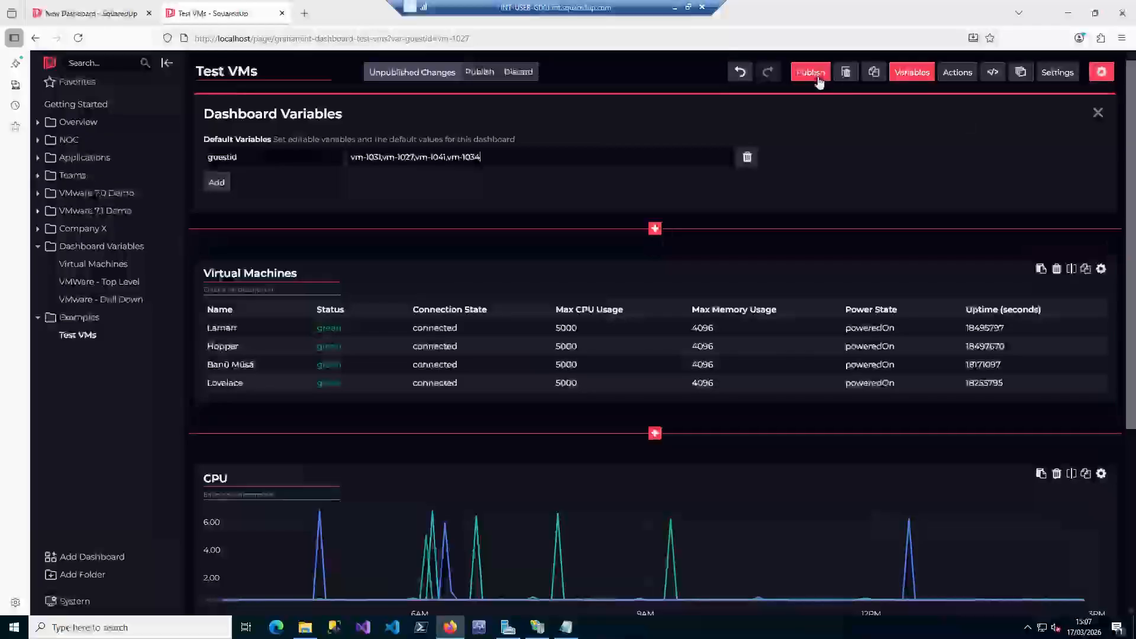
pyautogui.click(813, 72)
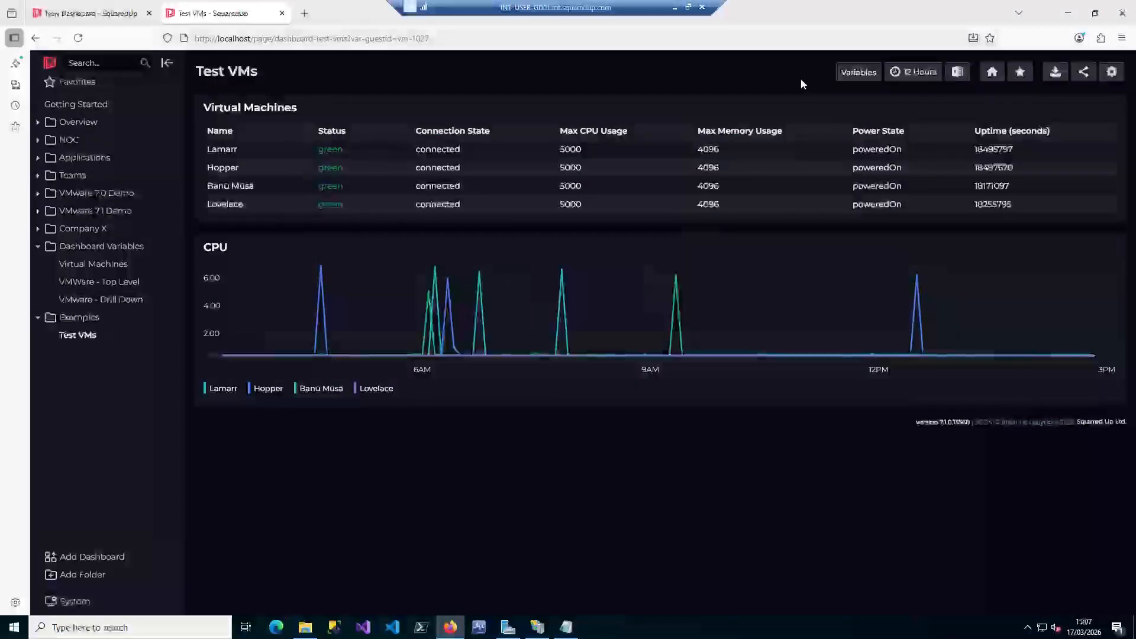
# Check the published dashboard by opening the Hopper and Banū Mūsā row links and reopening Test VMs
pyautogui.click(528, 173)
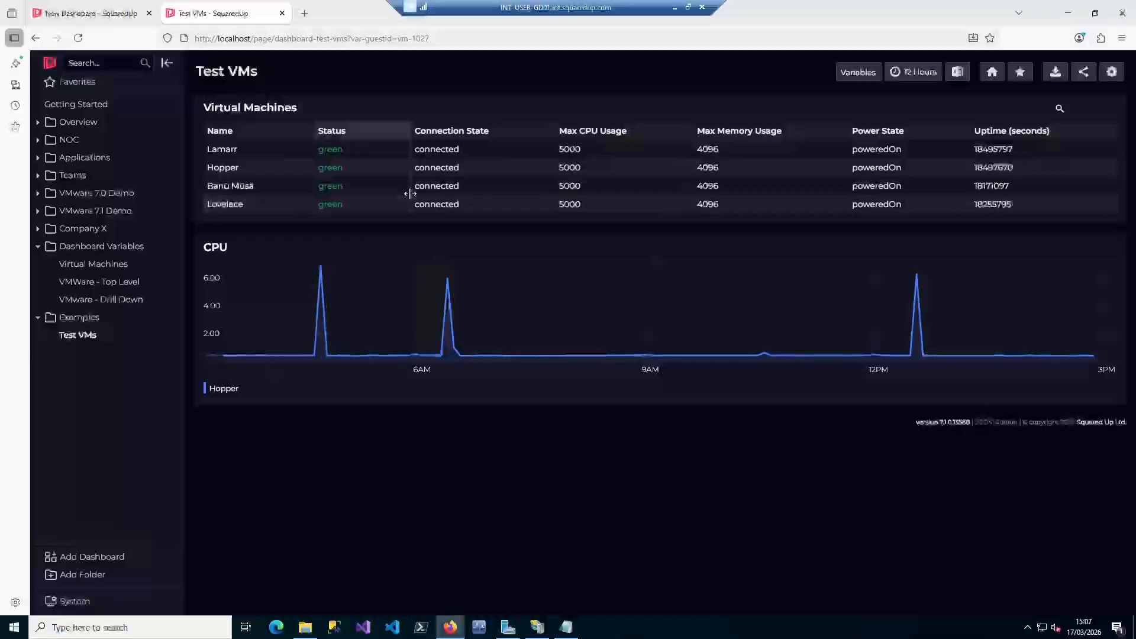
pyautogui.click(465, 185)
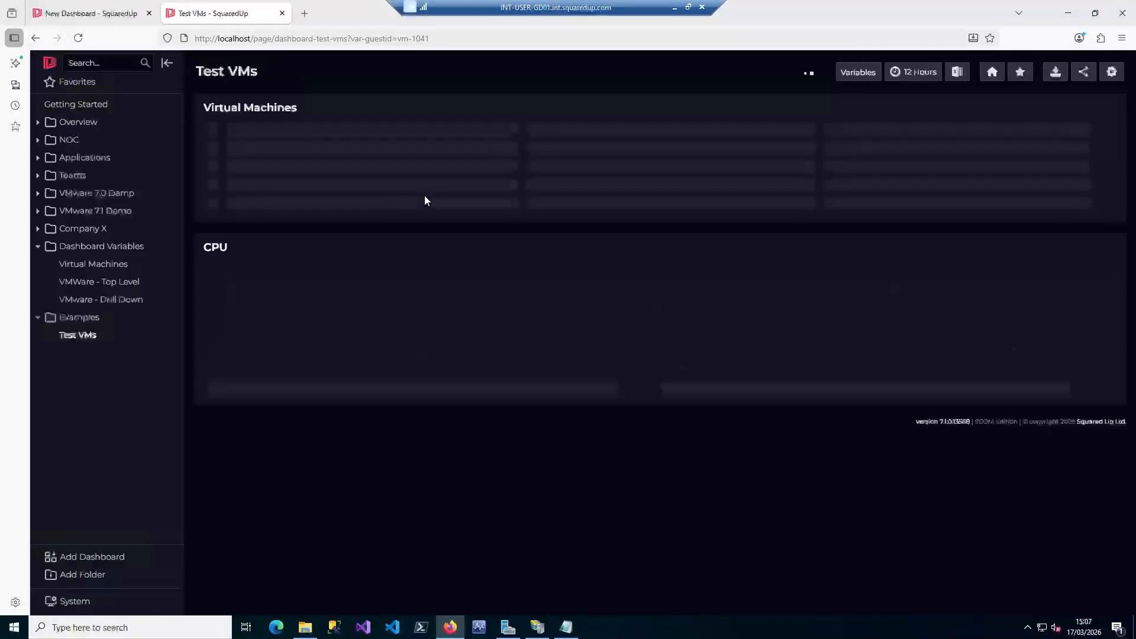
pyautogui.click(73, 336)
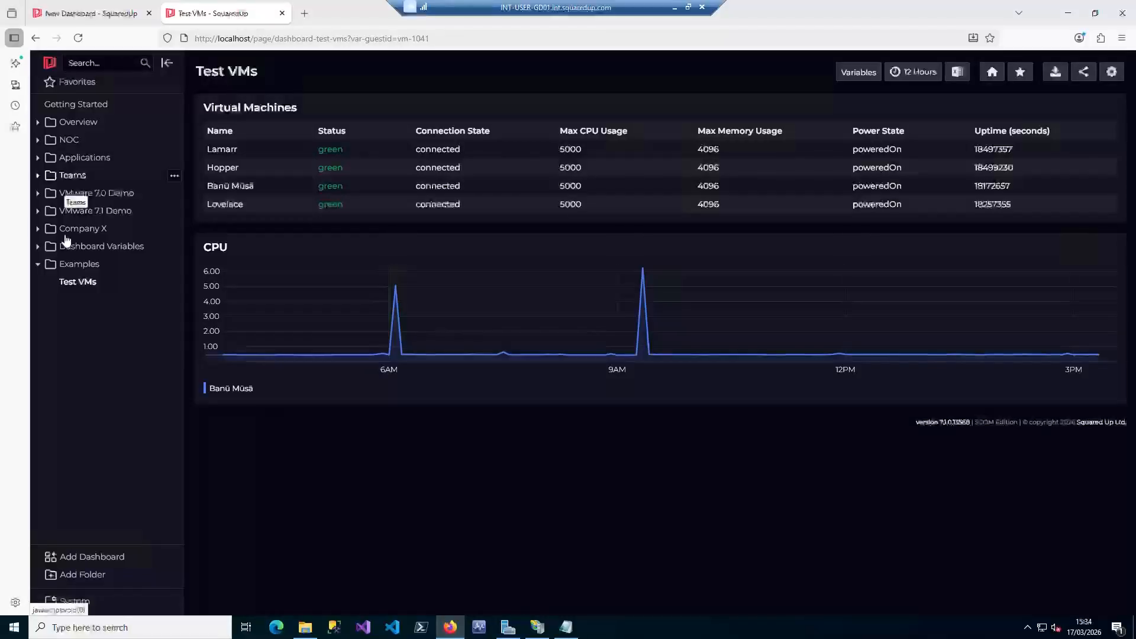
# Add a new dashboard to the Examples folder and name it Drilldown
pyautogui.click(81, 264)
pyautogui.click(81, 265)
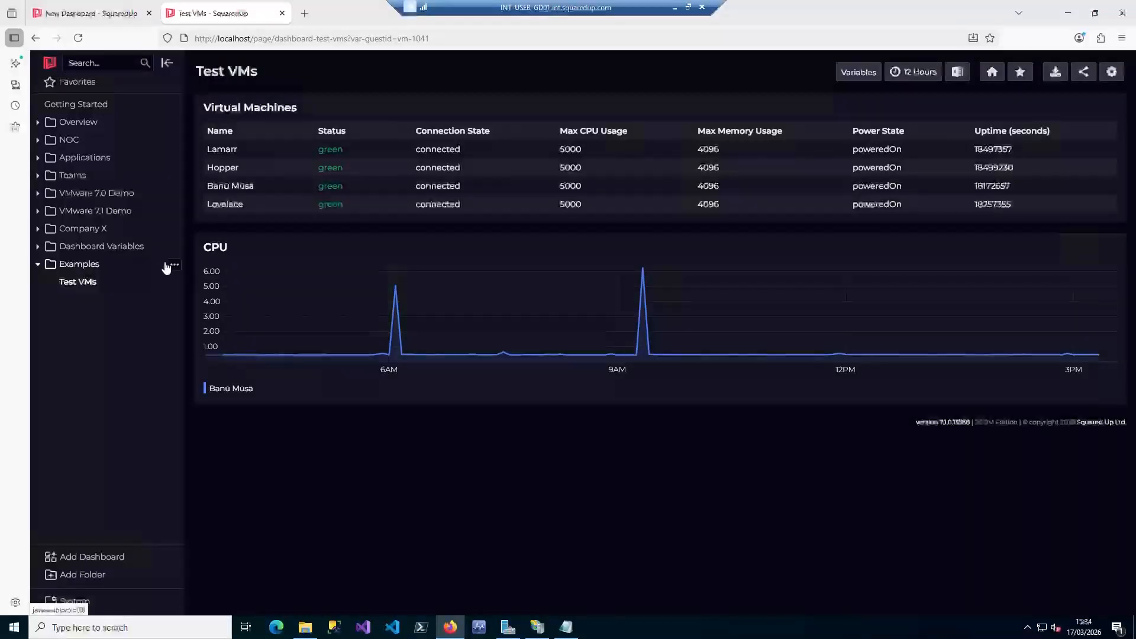
pyautogui.click(174, 264)
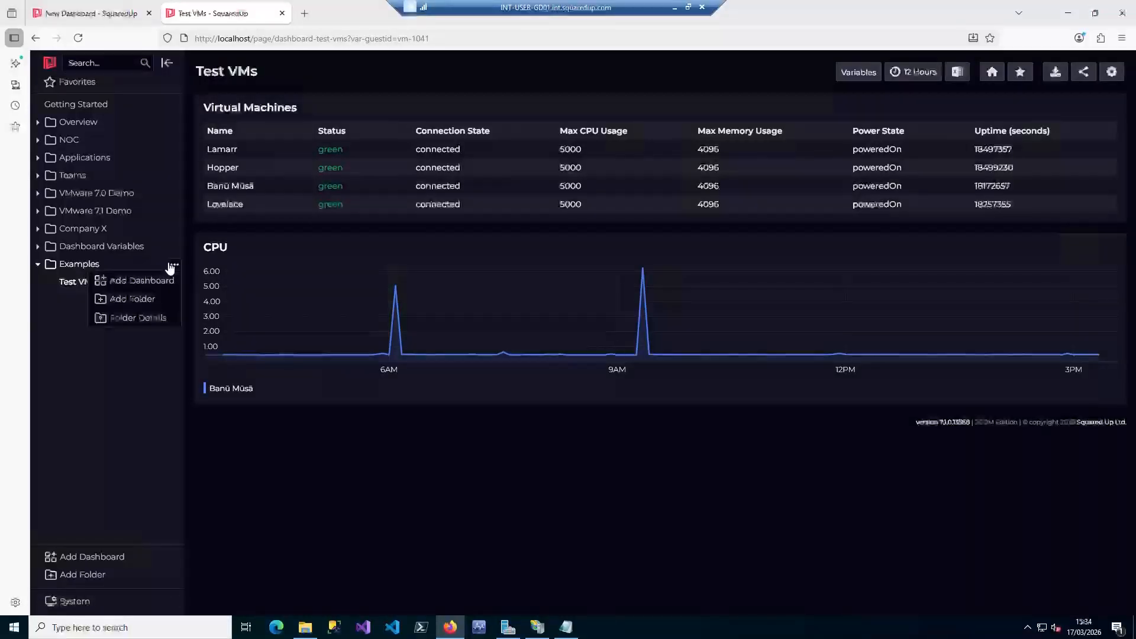
pyautogui.click(144, 287)
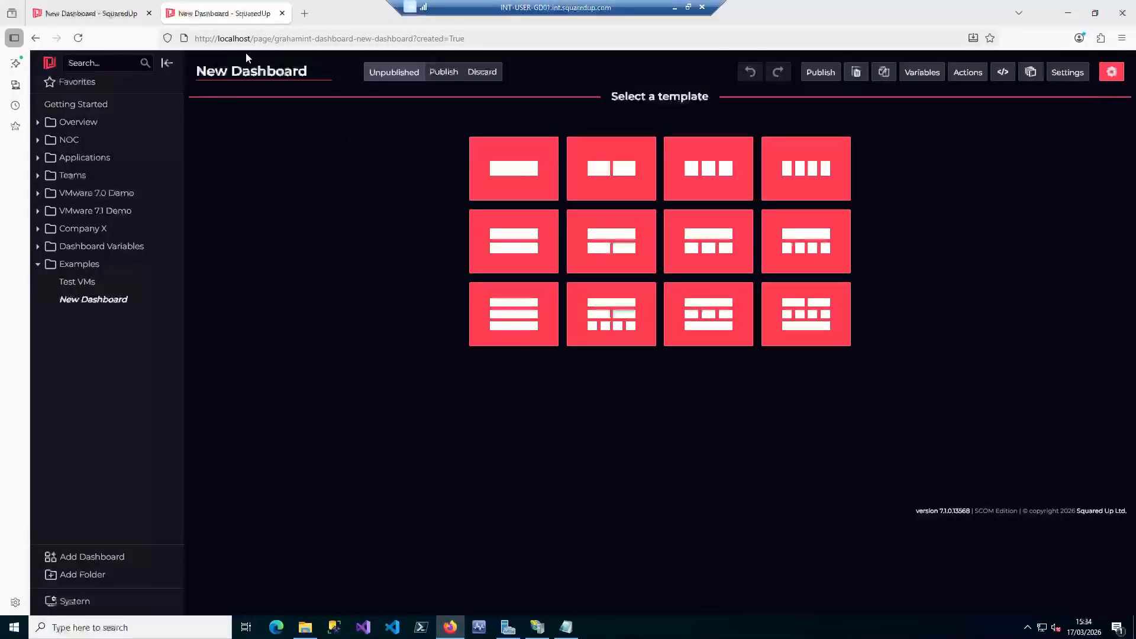
pyautogui.moveTo(313, 72); pyautogui.dragTo(177, 65)
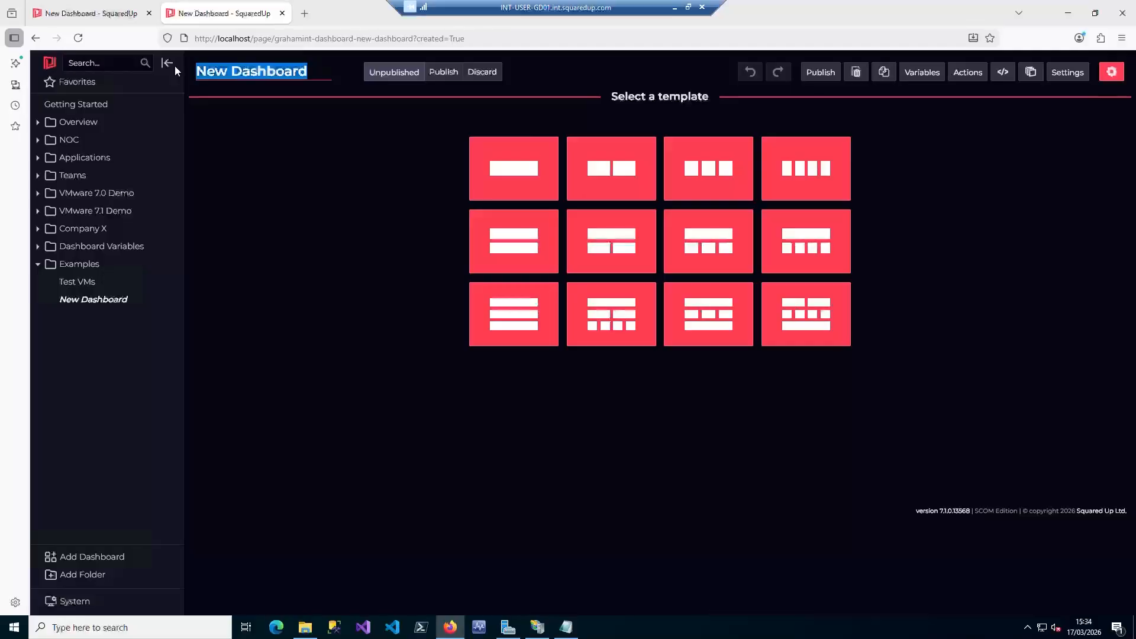
pyautogui.write('Drillod')
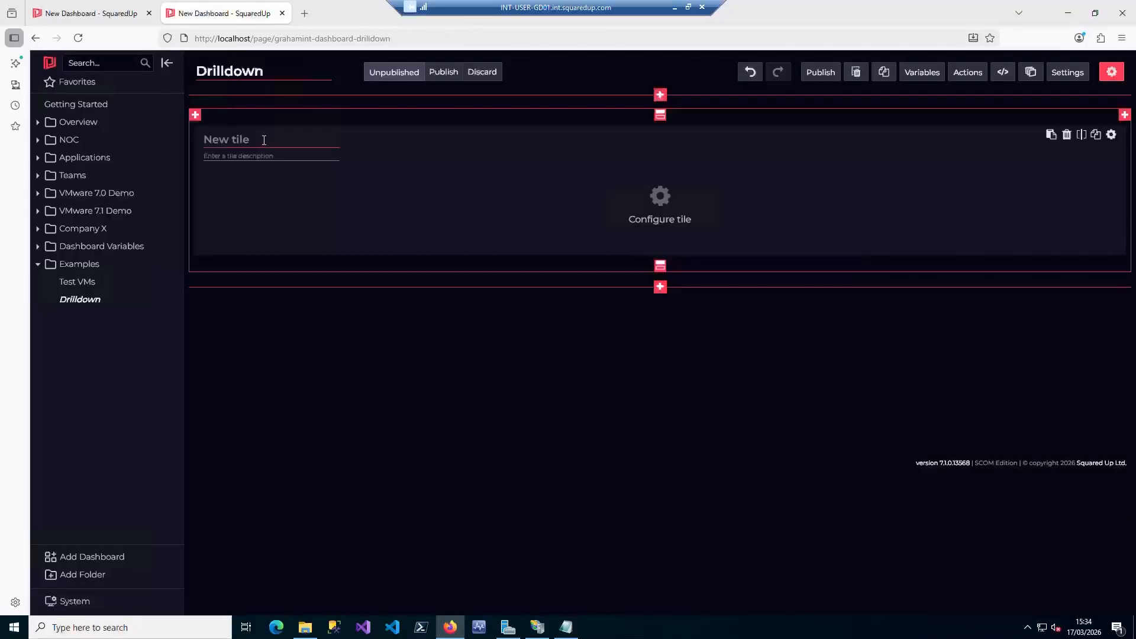
# Title the Drilldown dashboard's single tile CPU and make it a VMware (Line Graph) using the VCenter - Engineering provider
pyautogui.click(262, 140)
pyautogui.write('CPU')
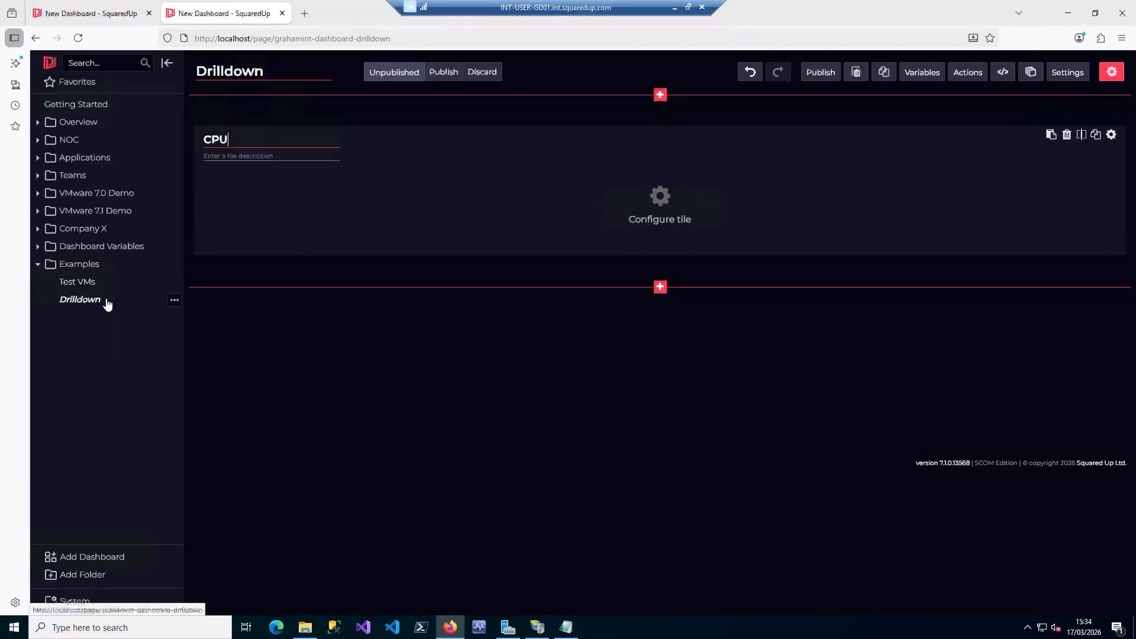
pyautogui.click(659, 198)
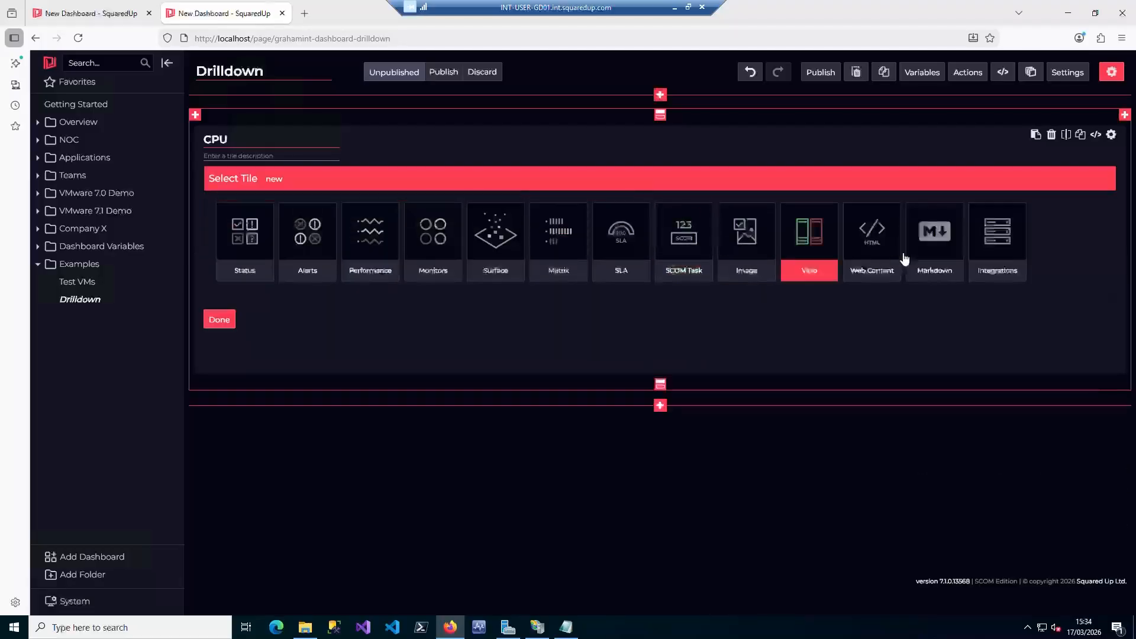
pyautogui.click(1000, 234)
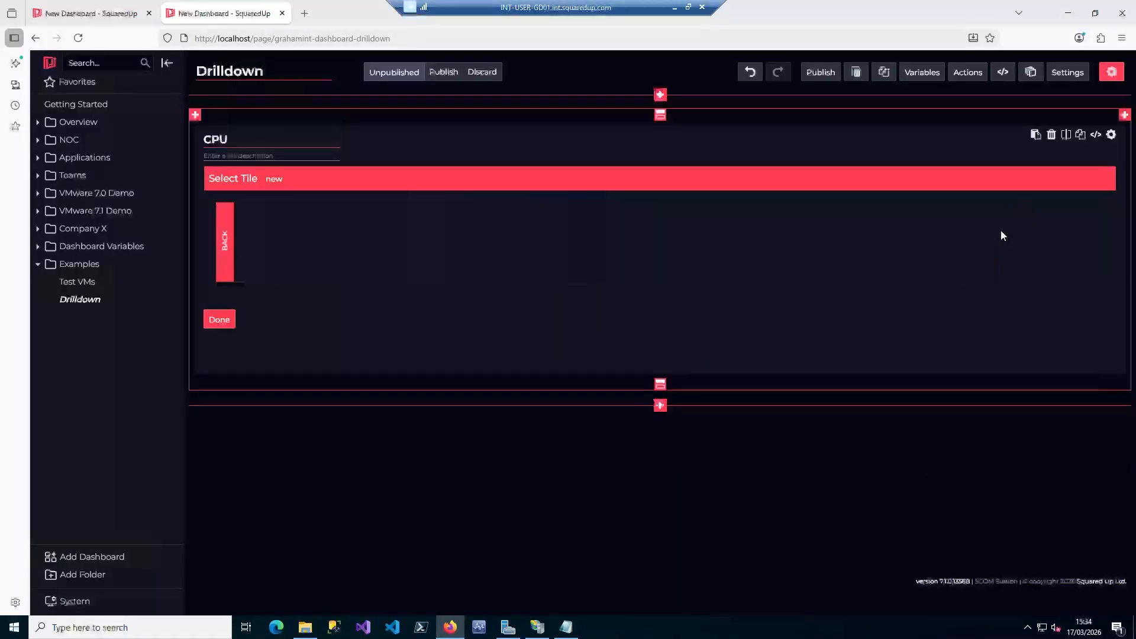
pyautogui.click(630, 231)
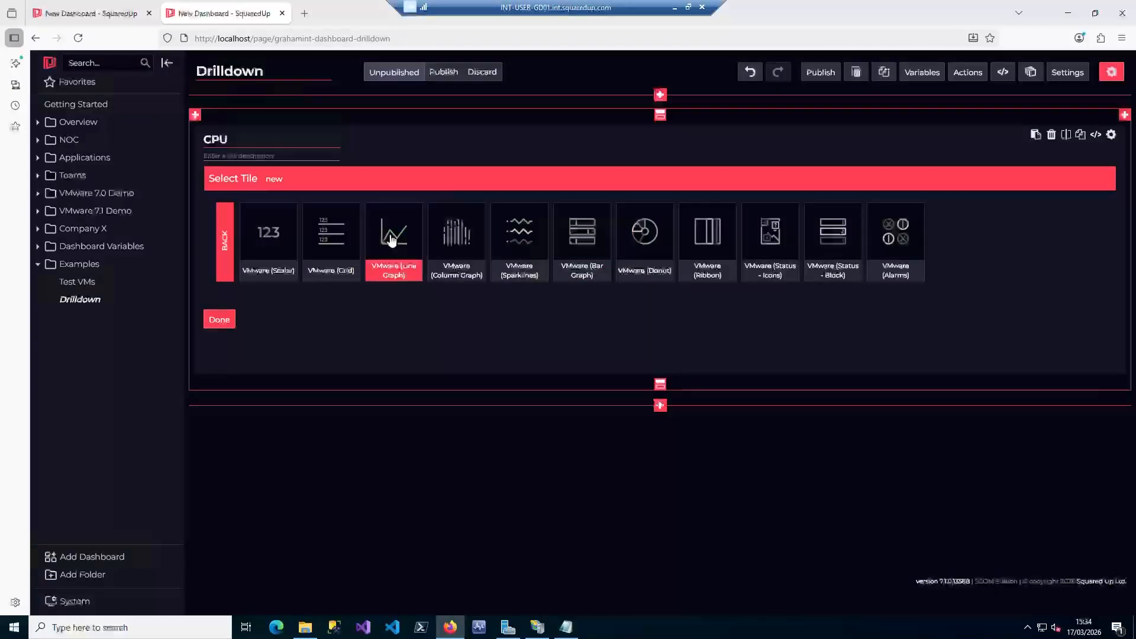
pyautogui.click(391, 231)
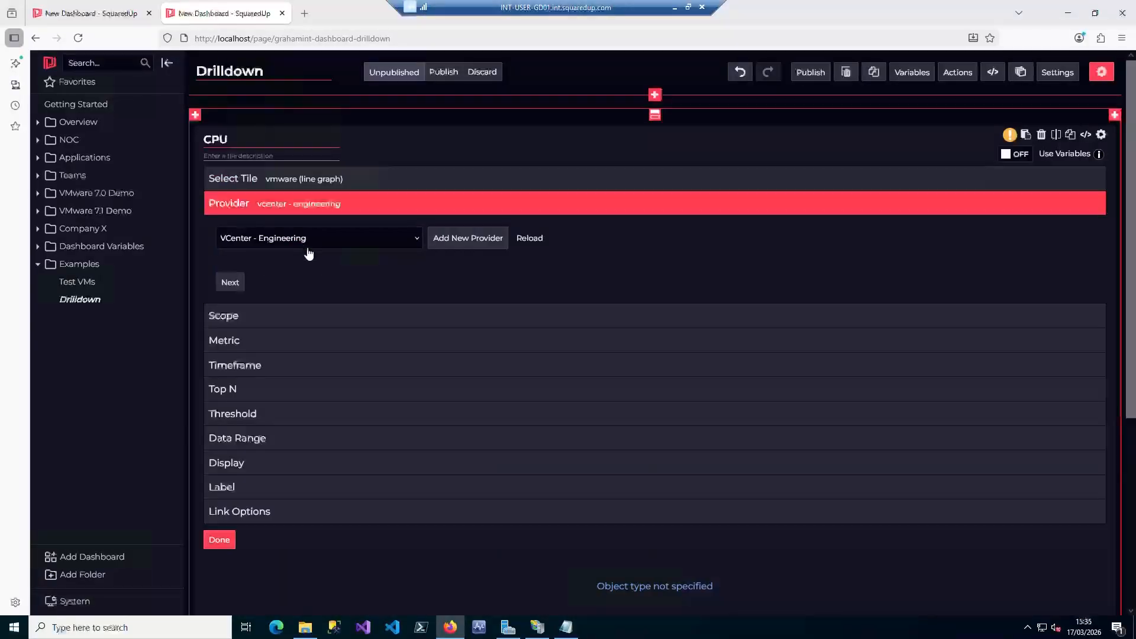
pyautogui.click(234, 284)
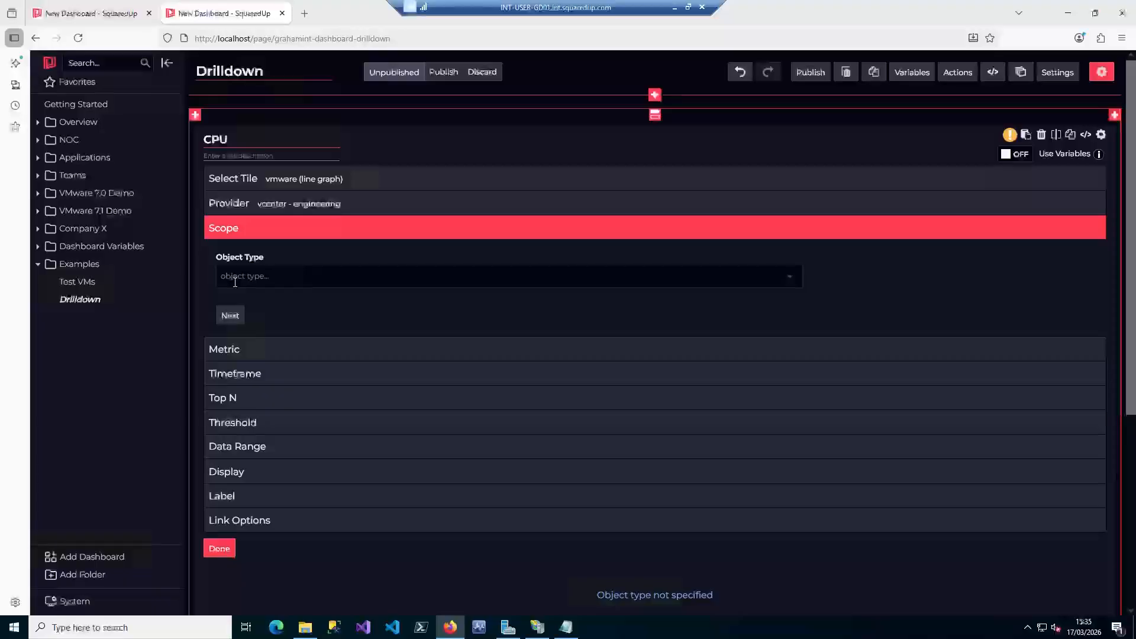
# Scope the CPU tile to Virtual Machine objects and enable variables so the objects input uses guestid
pyautogui.click(287, 270)
pyautogui.write('virtu')
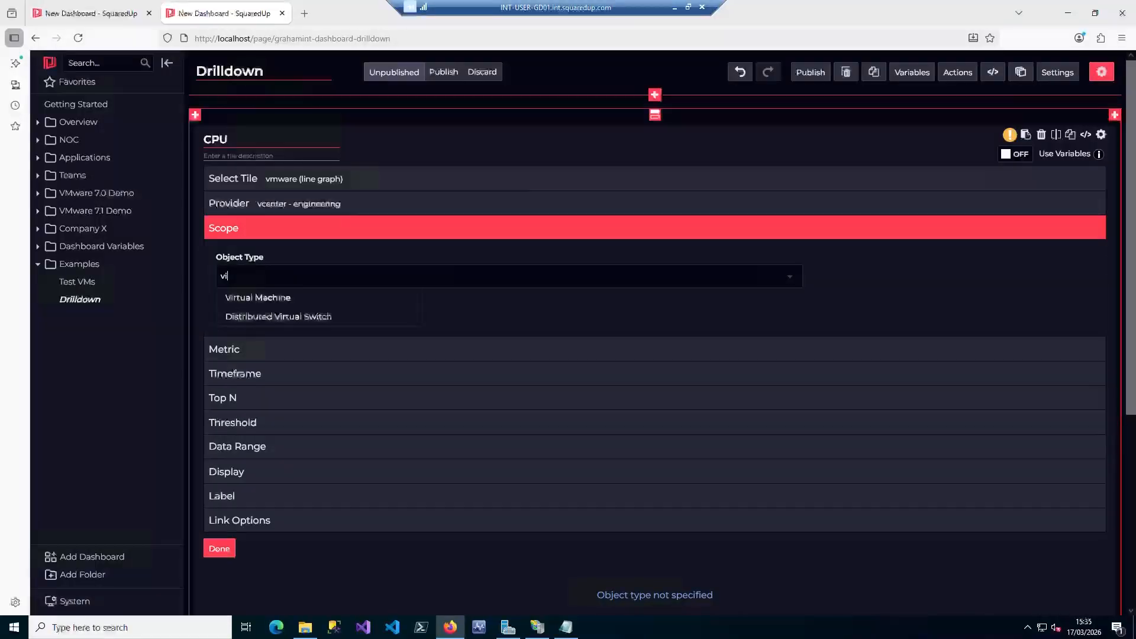
pyautogui.click(262, 300)
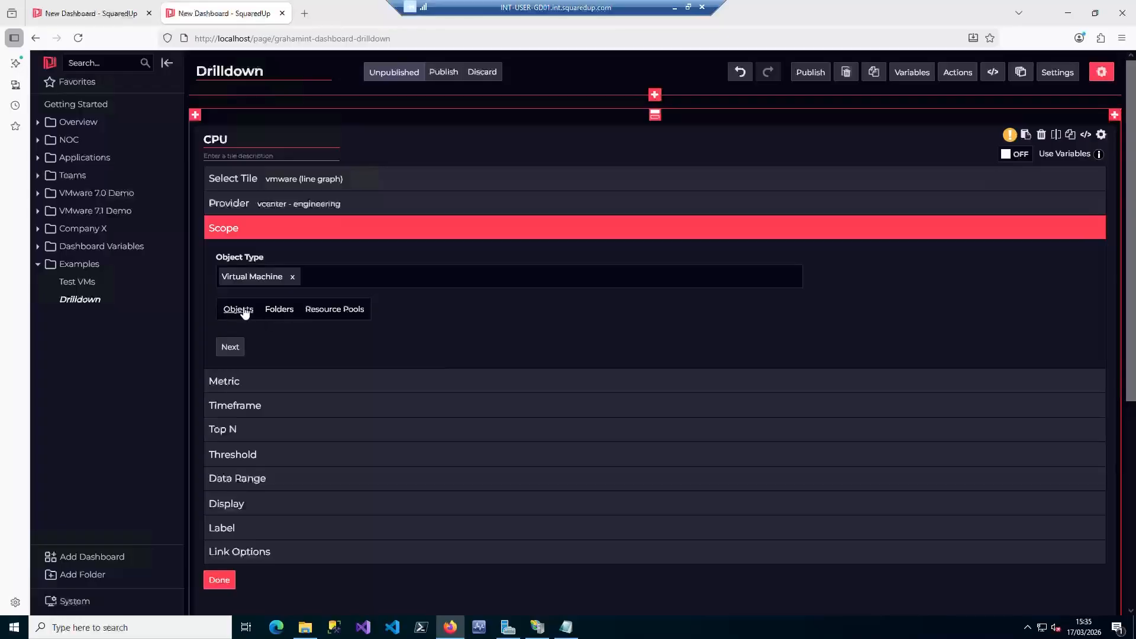
pyautogui.click(243, 311)
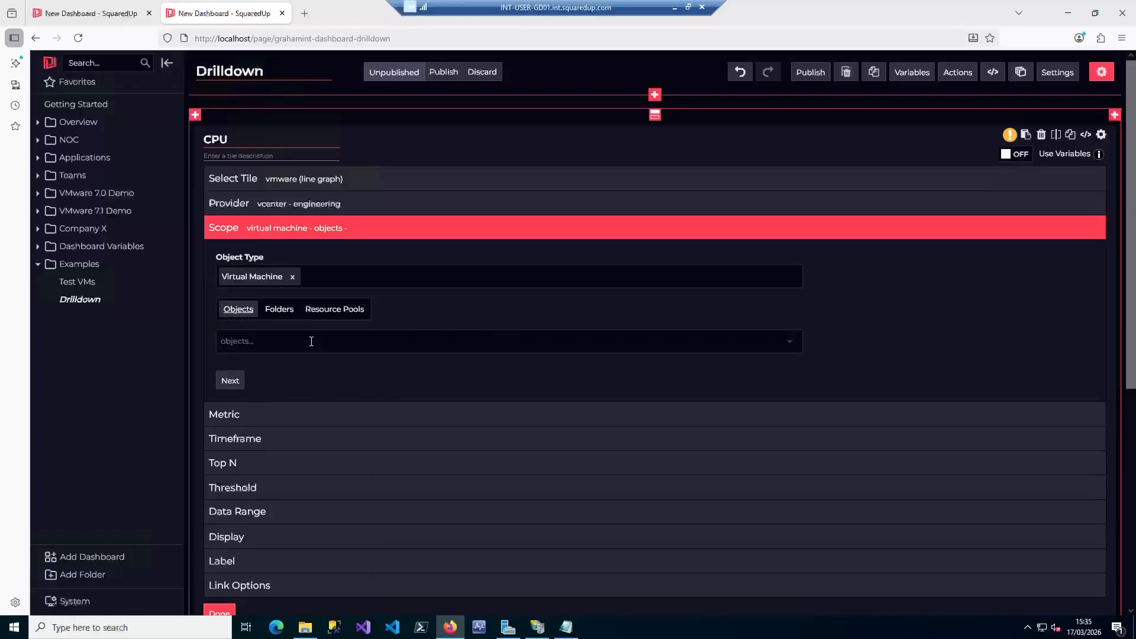
pyautogui.click(1015, 155)
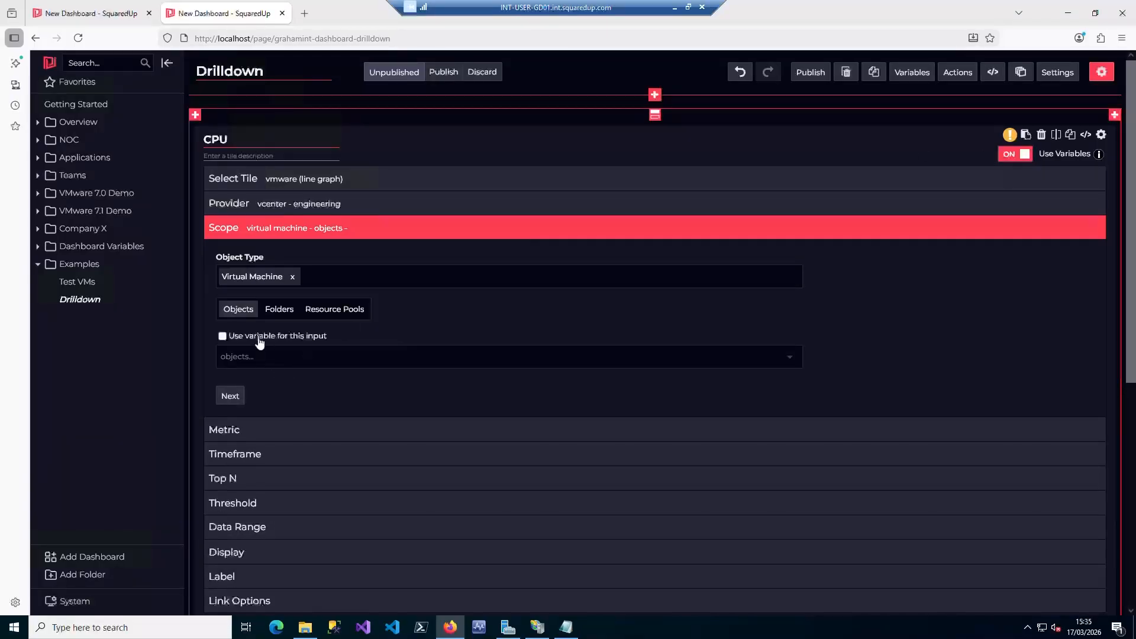
pyautogui.click(223, 336)
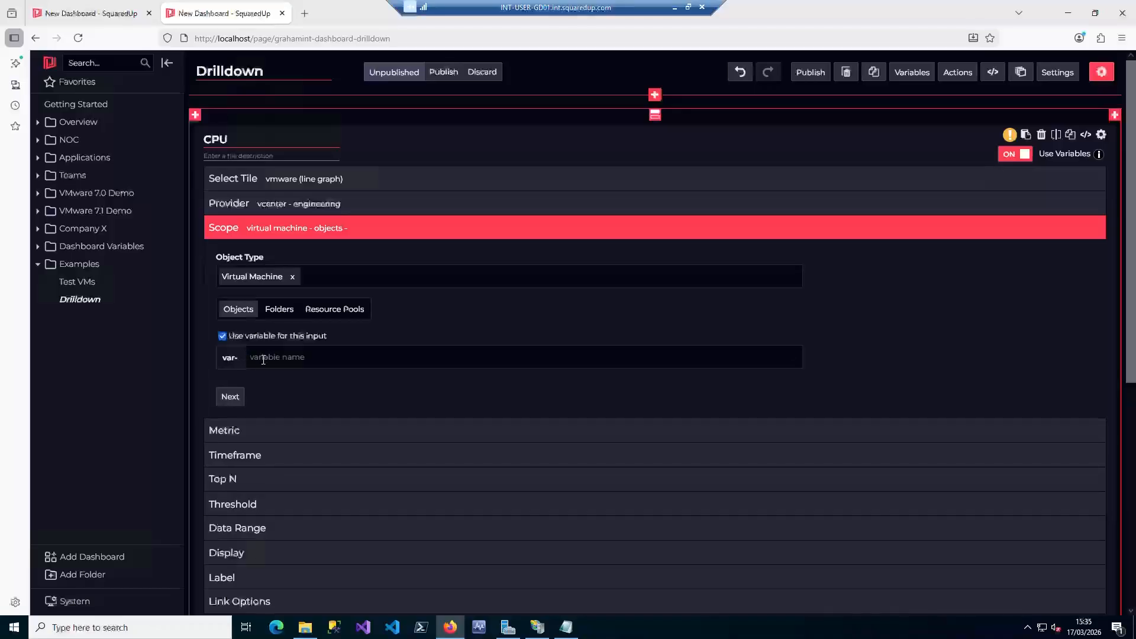
pyautogui.click(310, 362)
pyautogui.write('guest')
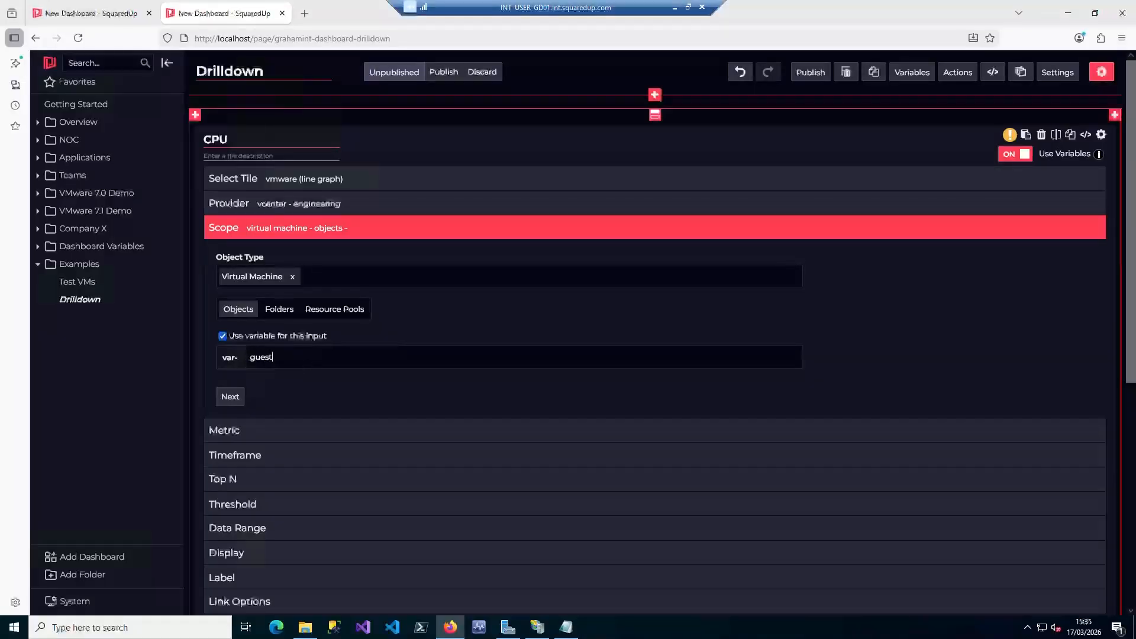
pyautogui.write('id')
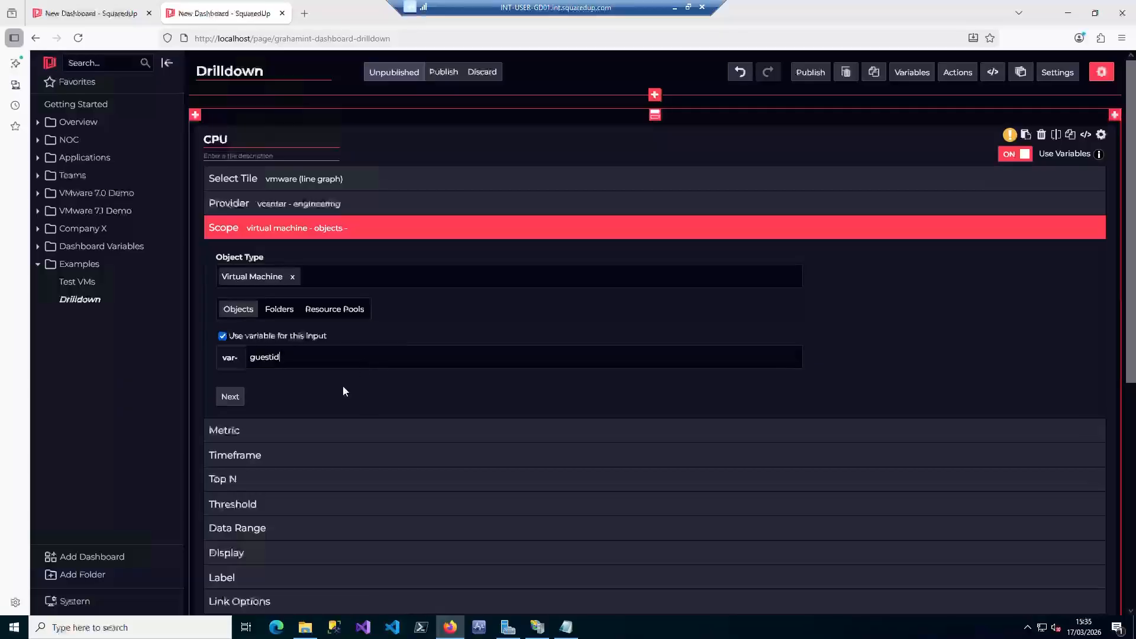
# Choose CPU / Usage / average / % as the metric of the Drilldown dashboard's CPU tile
pyautogui.scroll(-1, 340, 387)
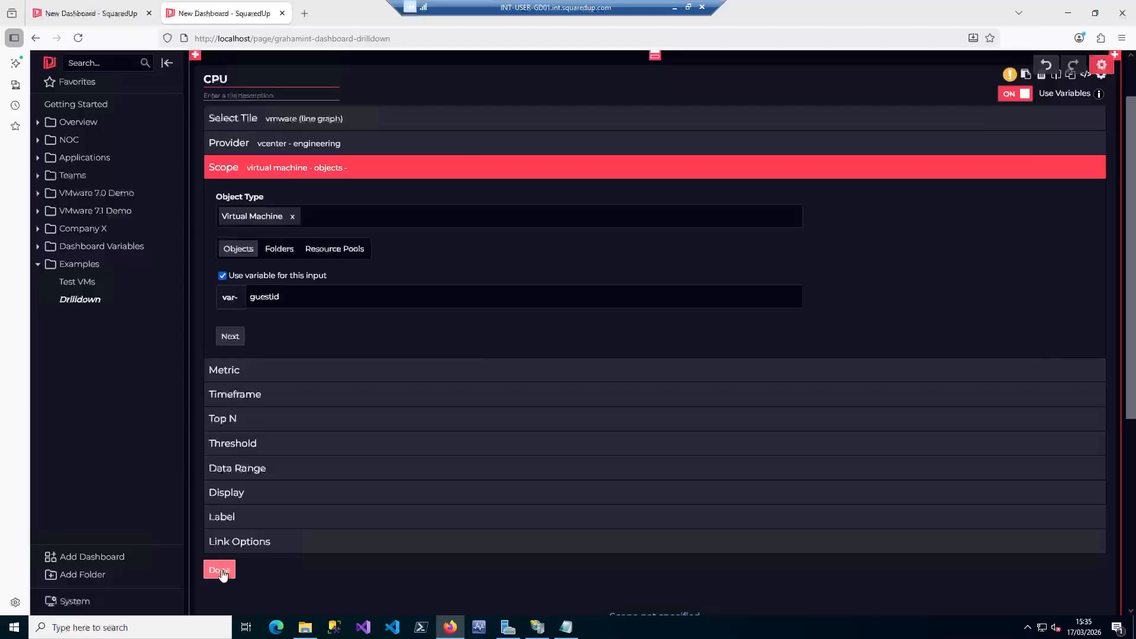
pyautogui.click(245, 367)
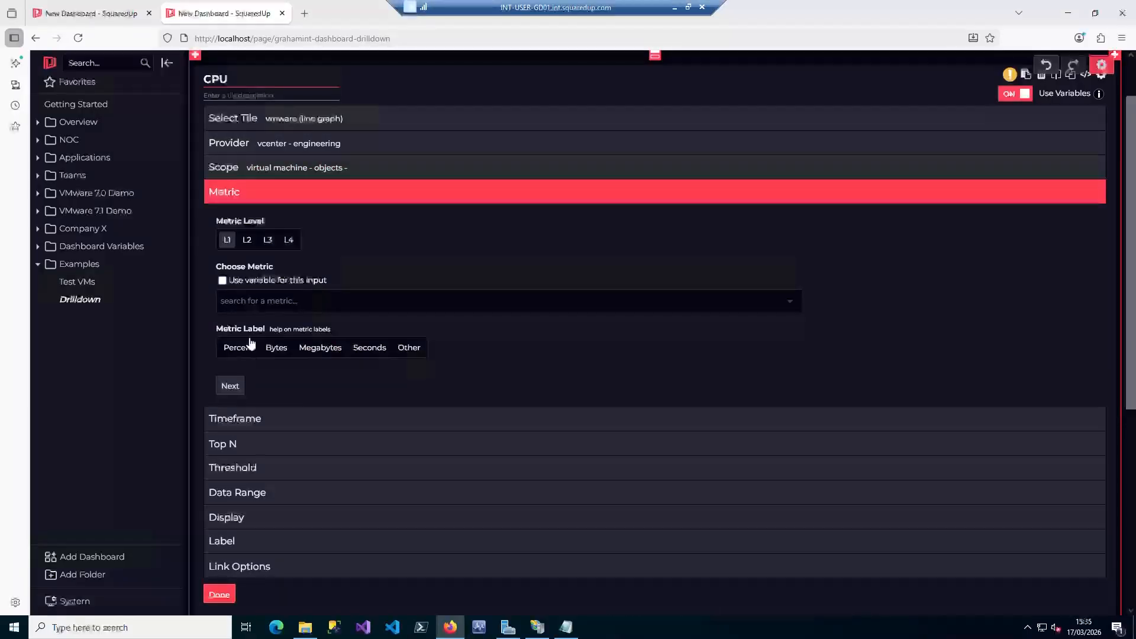
pyautogui.click(260, 301)
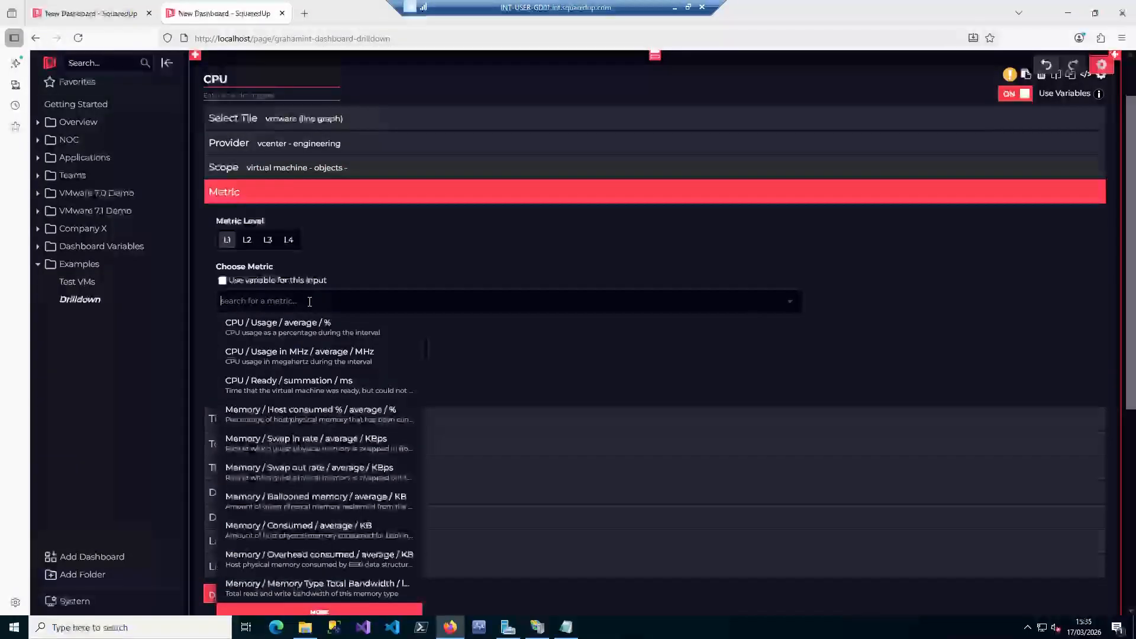
pyautogui.click(319, 329)
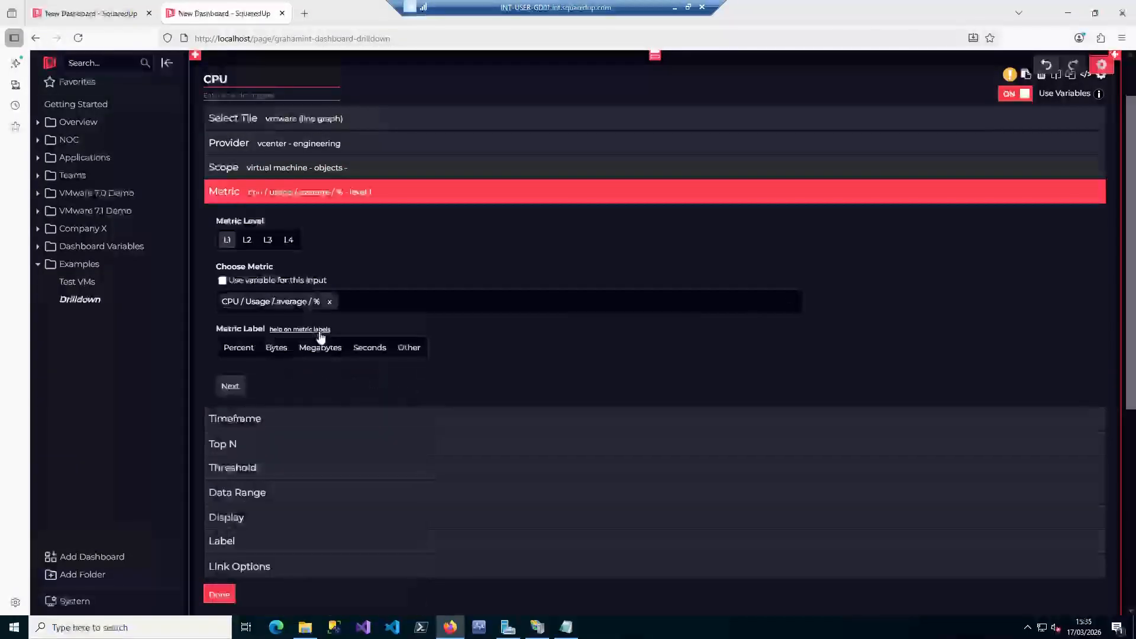
# Finish configuring the CPU tile and publish the Drilldown dashboard
pyautogui.click(219, 594)
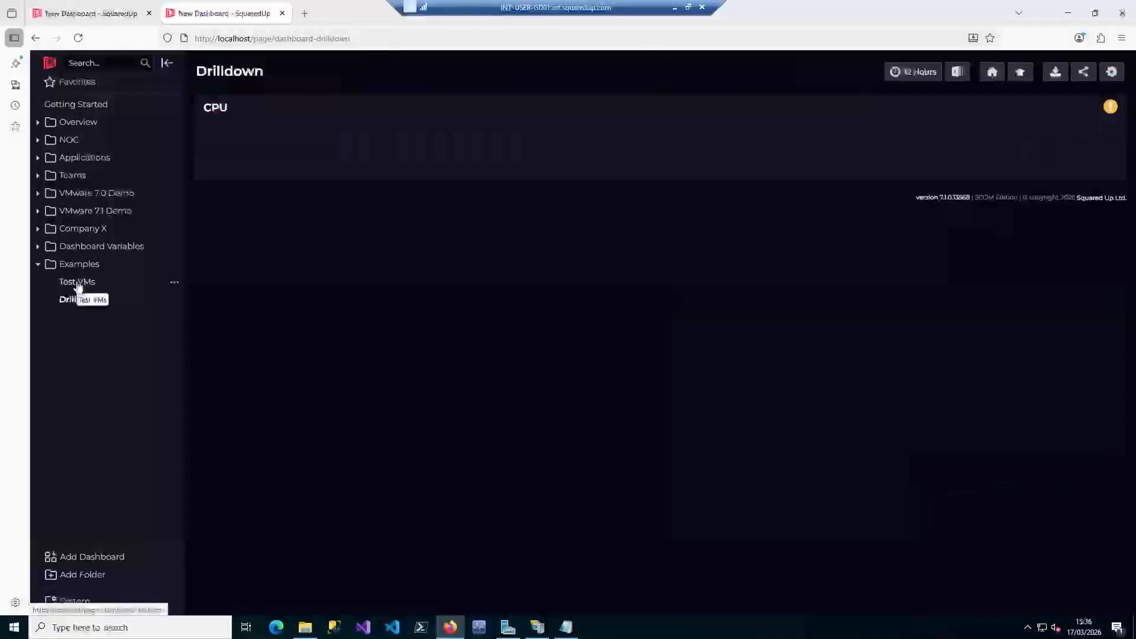
# Review the row link in the Virtual Machines tile's grid options on the Test VMs dashboard
pyautogui.click(77, 283)
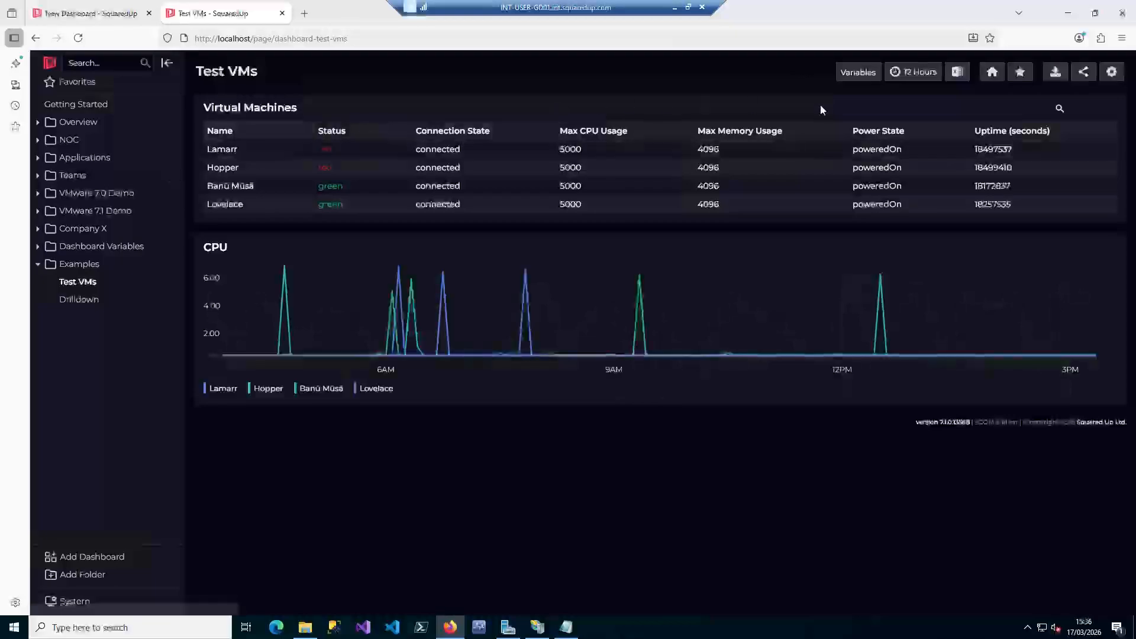
pyautogui.click(1112, 79)
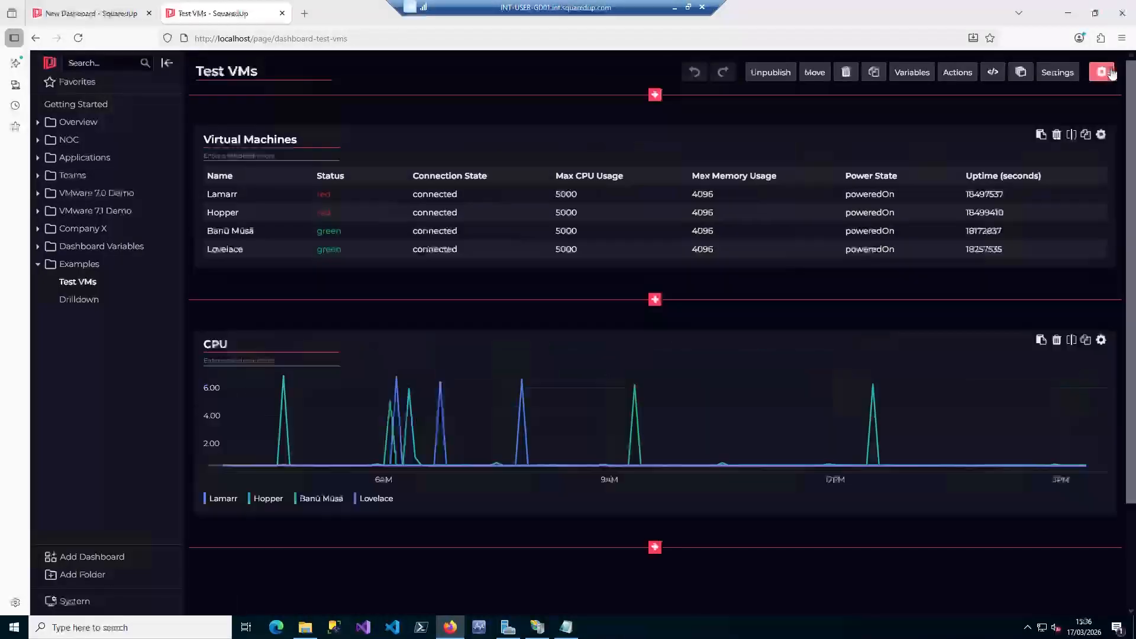
pyautogui.click(1101, 136)
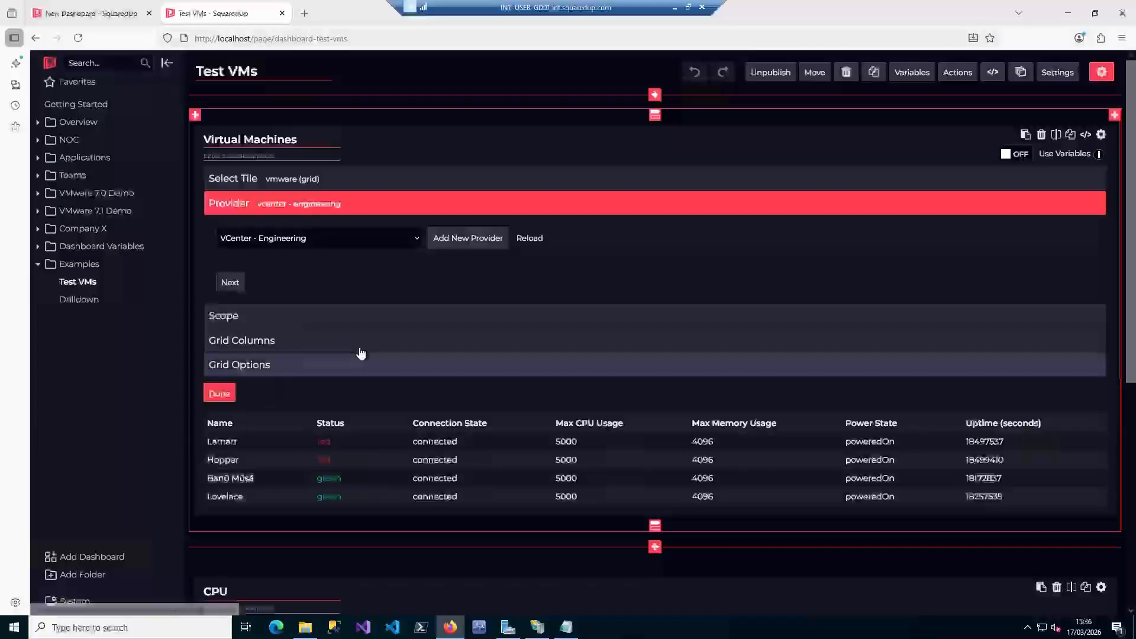
pyautogui.click(335, 367)
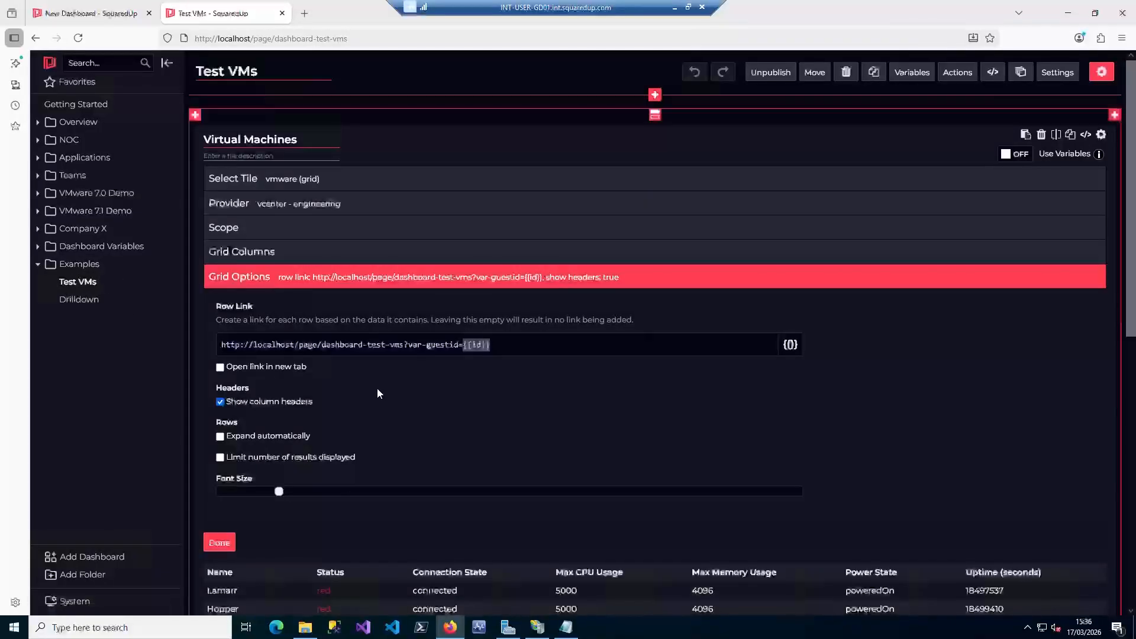
# Copy the Drilldown dashboard's Normal sharing URL from its sharing options
pyautogui.click(75, 300)
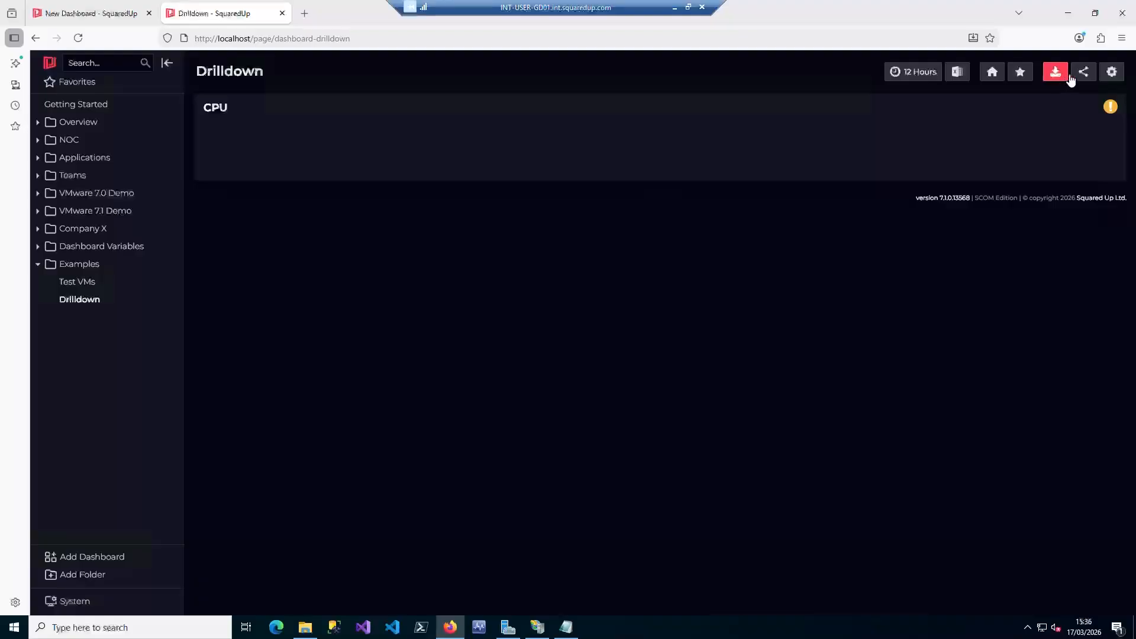
pyautogui.click(1082, 74)
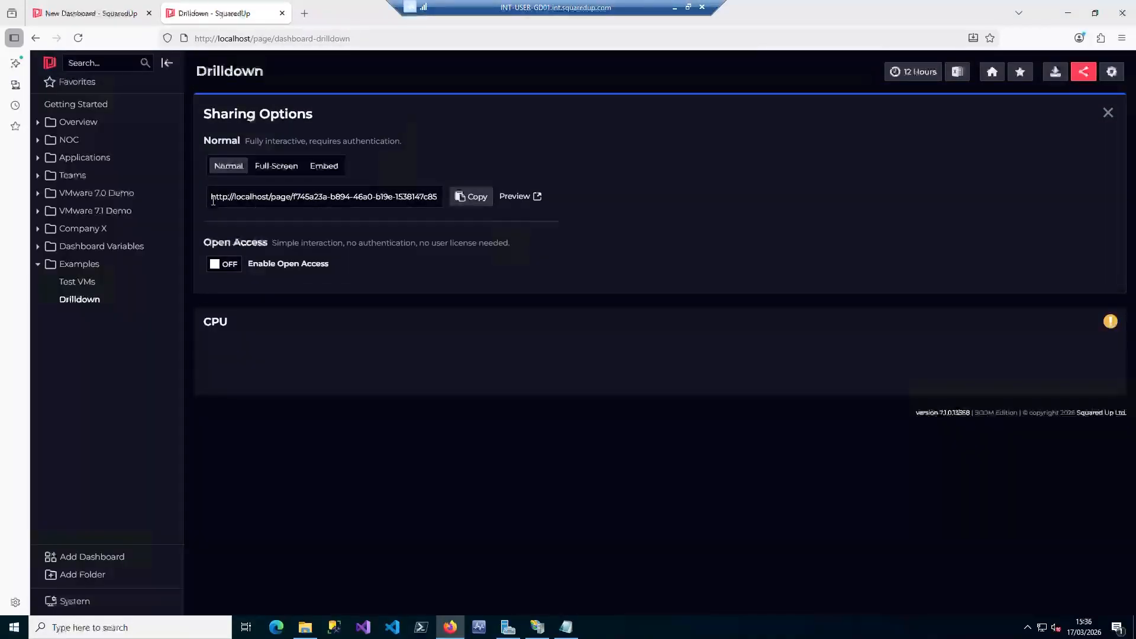
pyautogui.moveTo(212, 196); pyautogui.dragTo(443, 197)
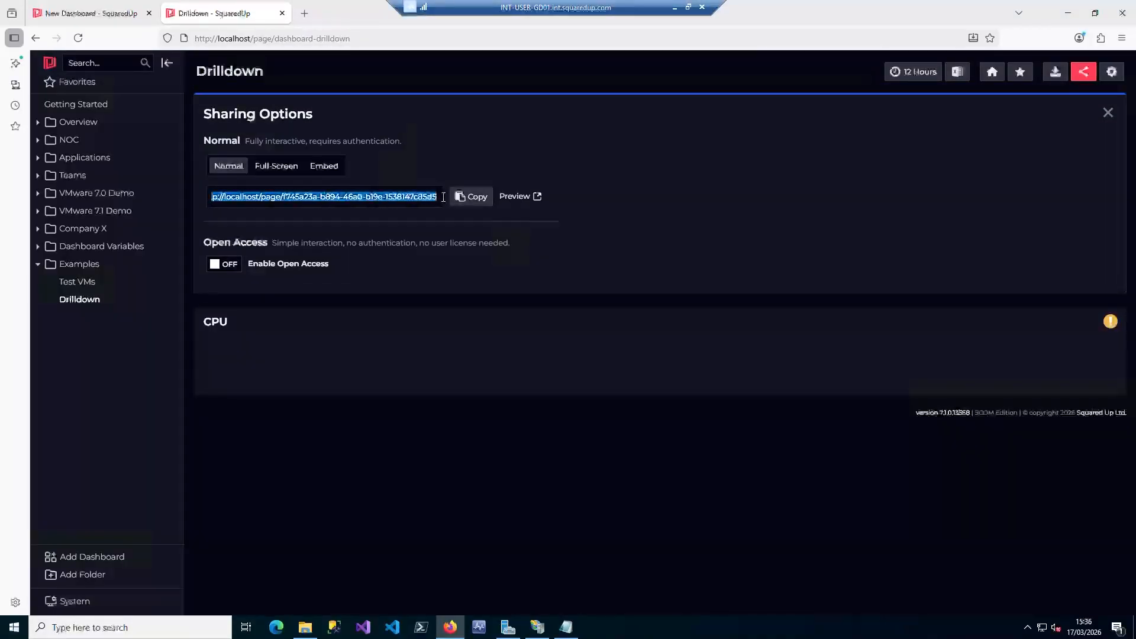
pyautogui.click(474, 199)
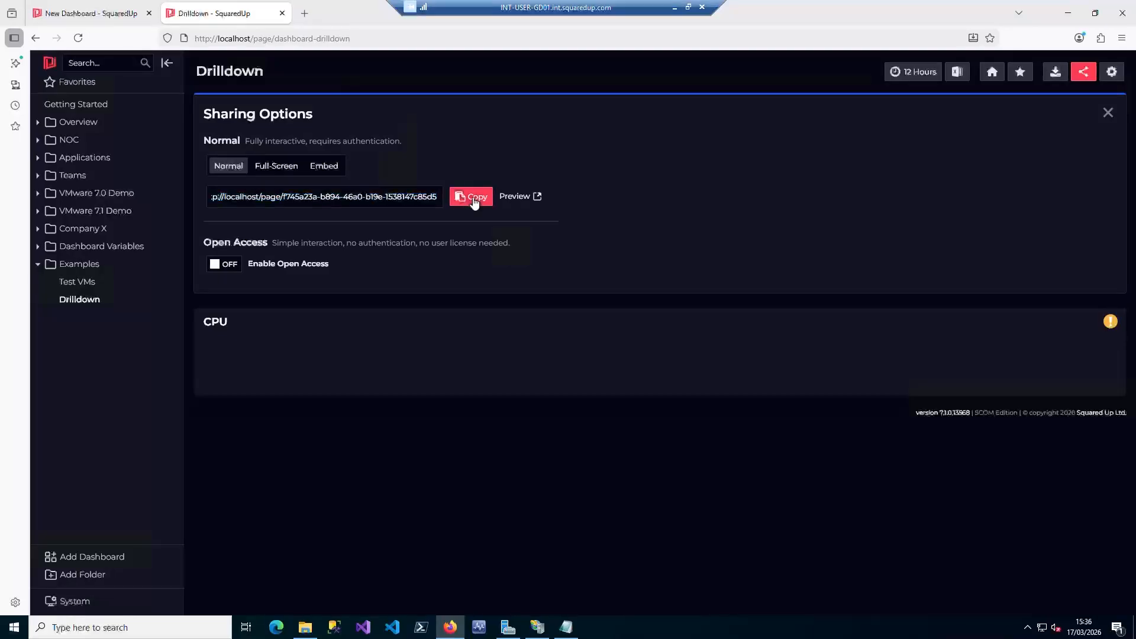
# Point the Virtual Machines tile's row link on Test VMs to the copied Drilldown URL, keeping ?var-guestid={{id}}, and publish the dashboard
pyautogui.click(77, 282)
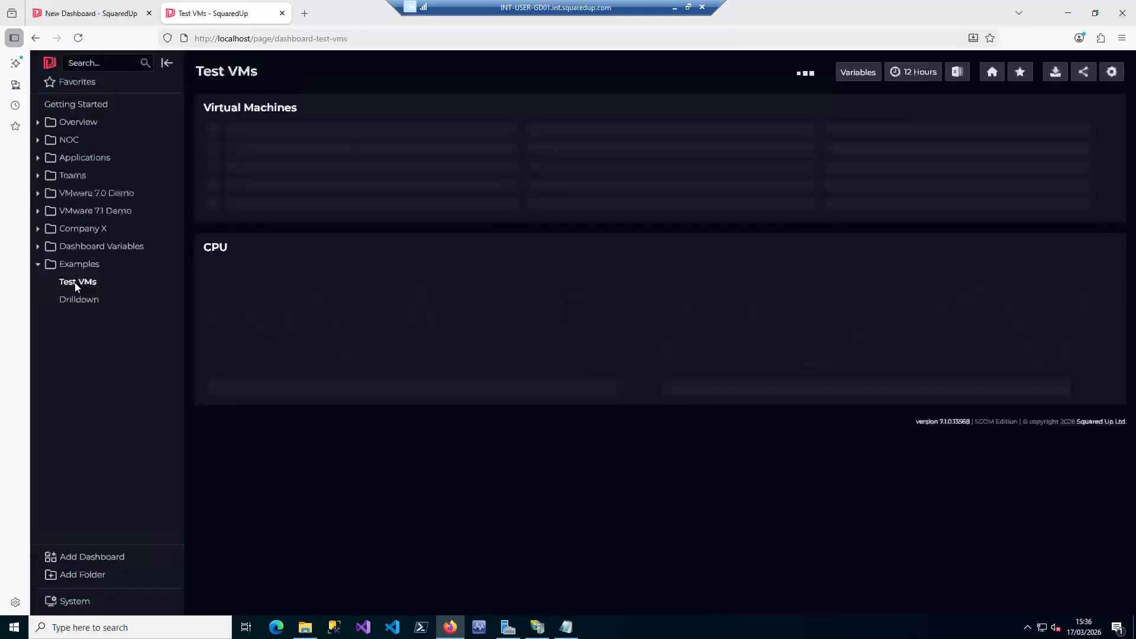
pyautogui.click(1101, 74)
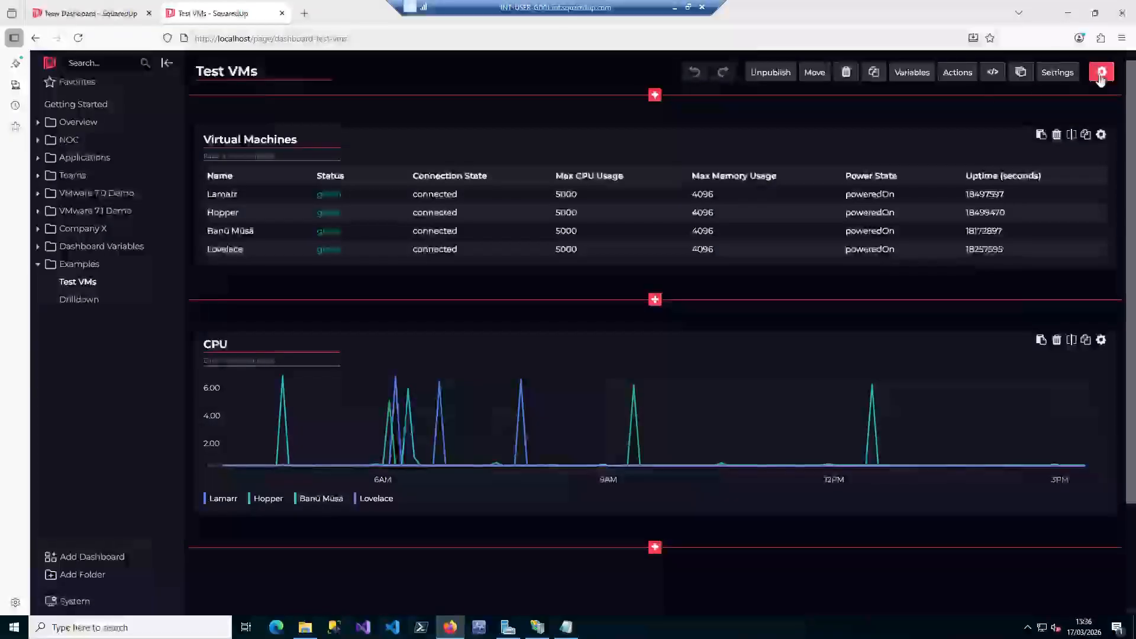
pyautogui.click(1064, 140)
pyautogui.click(260, 362)
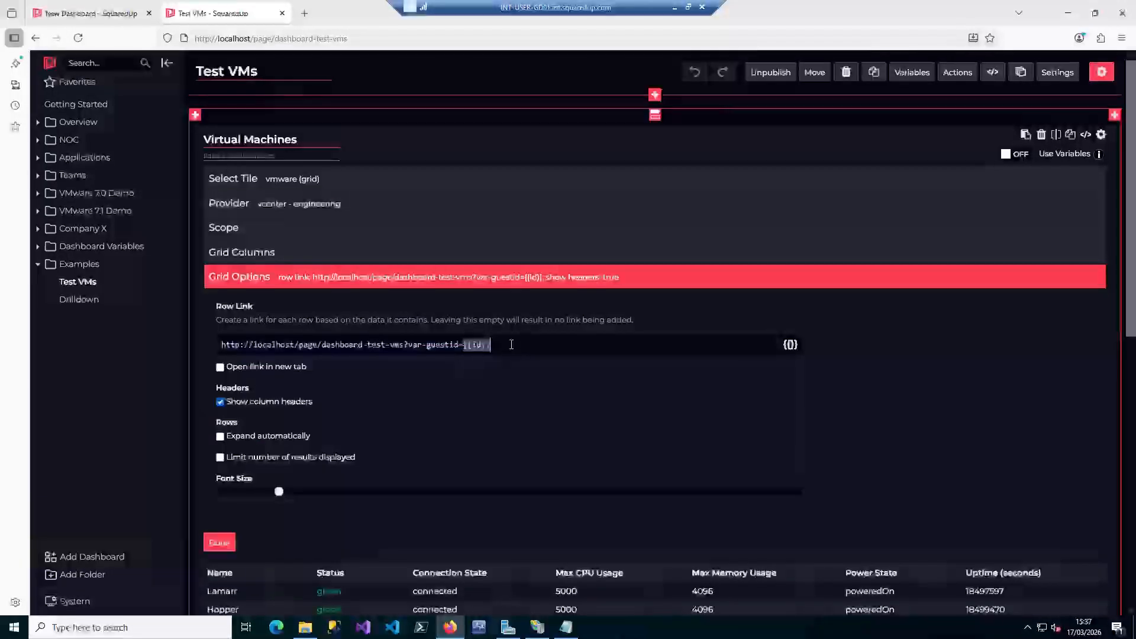
pyautogui.moveTo(511, 345); pyautogui.dragTo(172, 330)
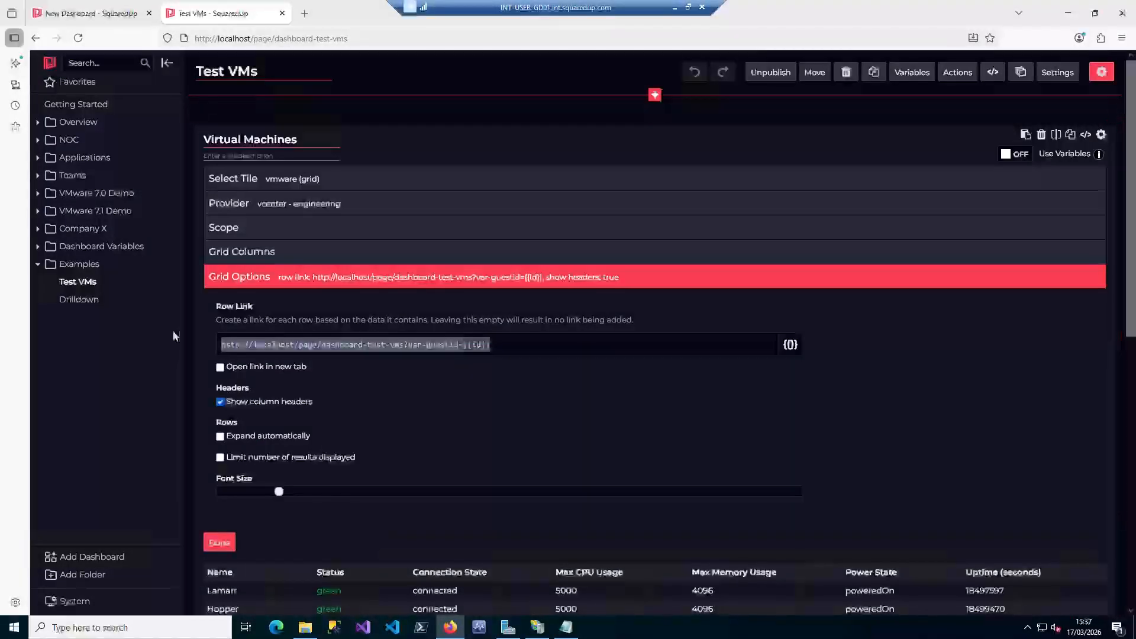
pyautogui.click(384, 344)
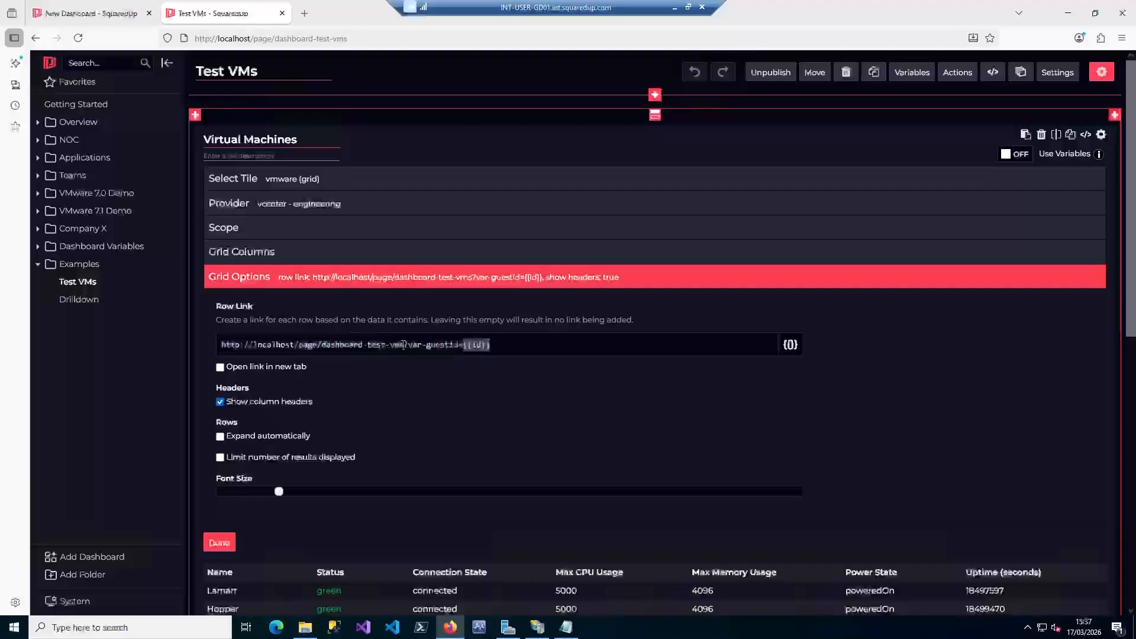
pyautogui.moveTo(402, 344); pyautogui.dragTo(207, 343)
pyautogui.hotkey('ctrl', 'v')
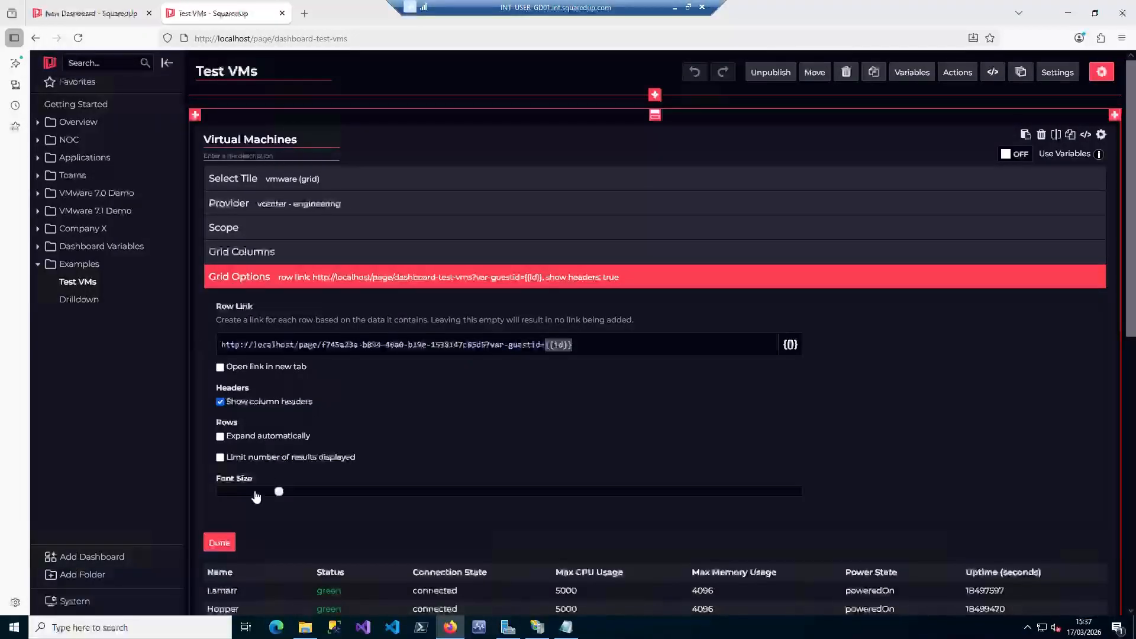
pyautogui.click(220, 544)
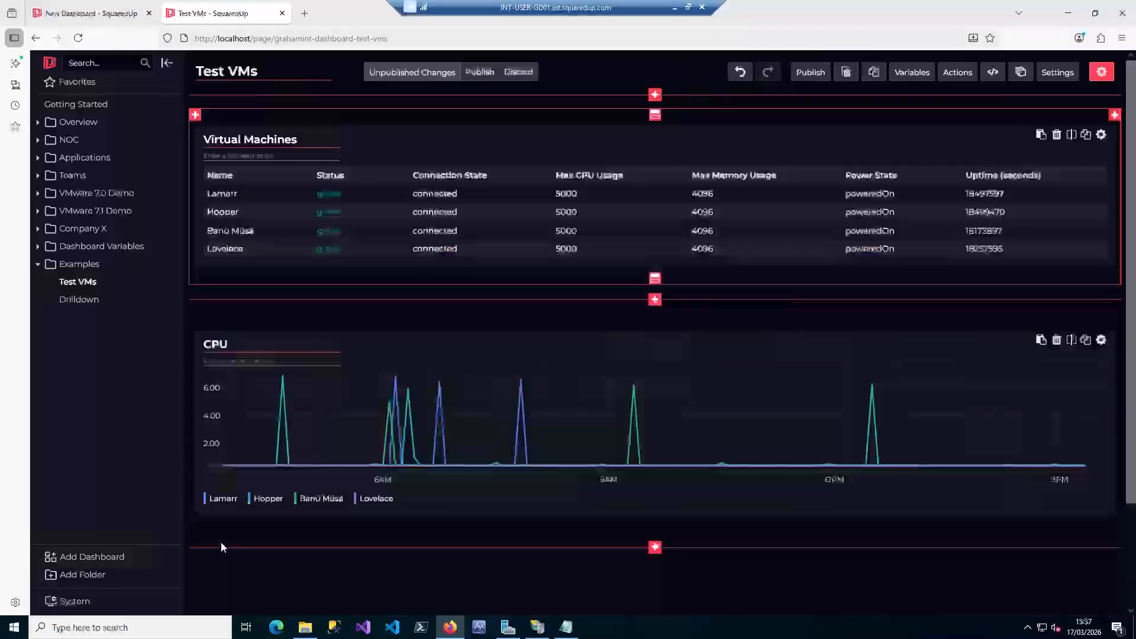
pyautogui.click(810, 74)
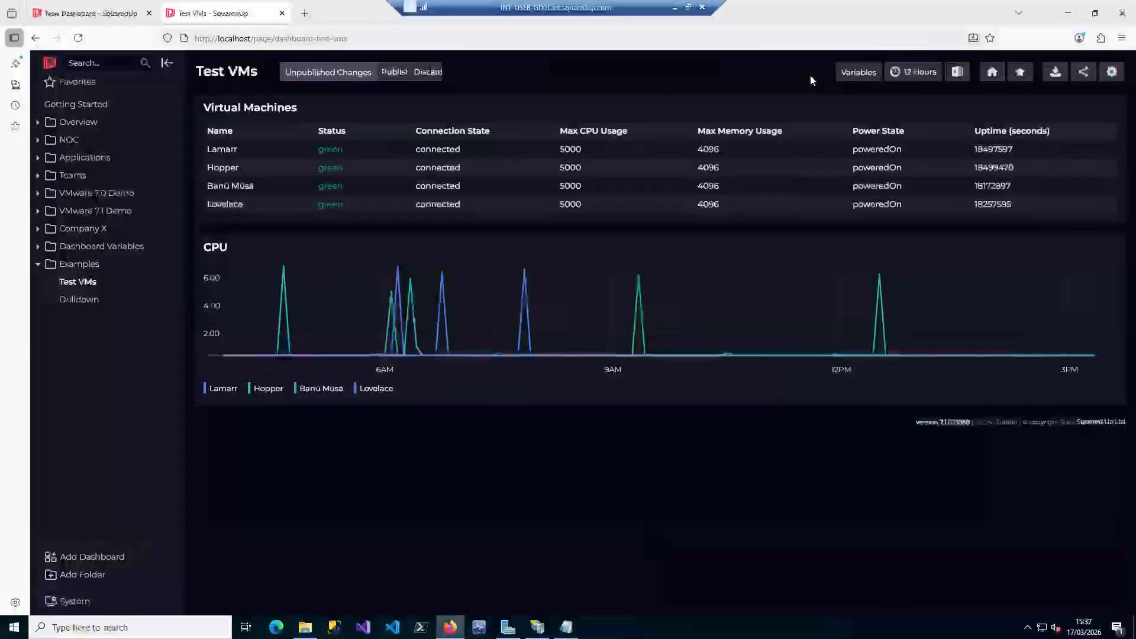
# Test the drilldown links of the Hopper and Lamarr rows, returning to the Test VMs dashboard after each
pyautogui.click(245, 167)
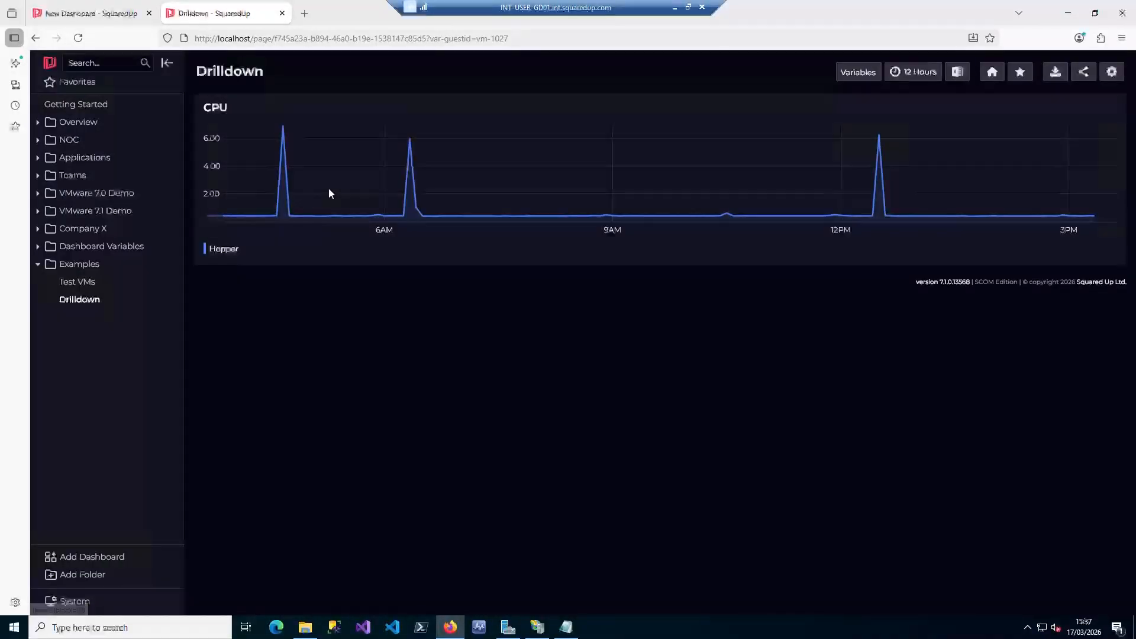
pyautogui.click(82, 283)
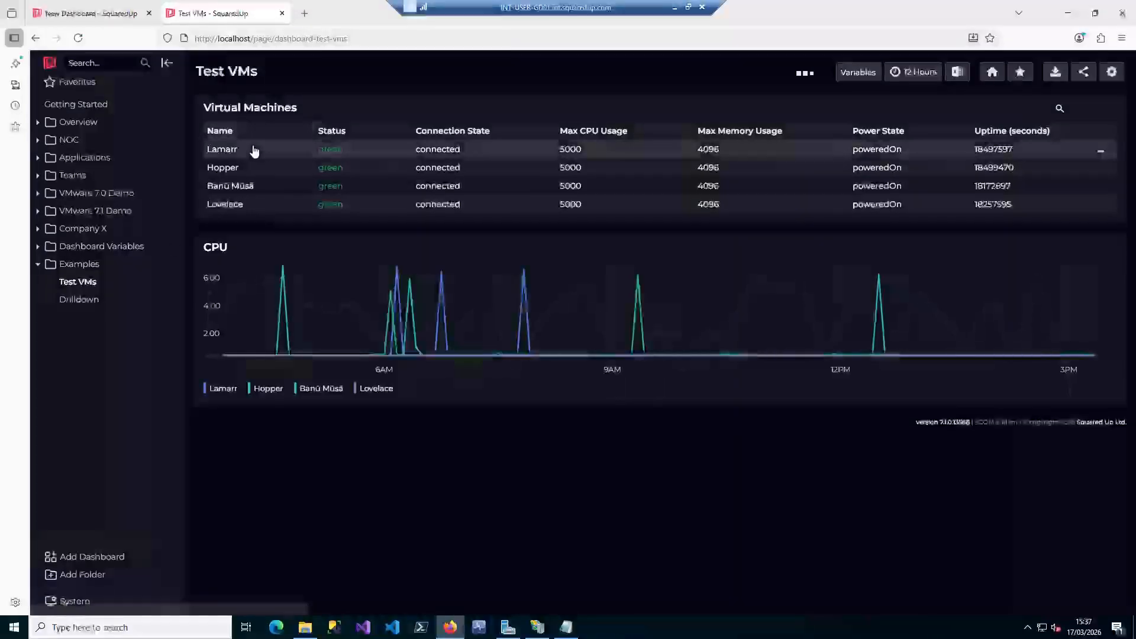
pyautogui.click(253, 149)
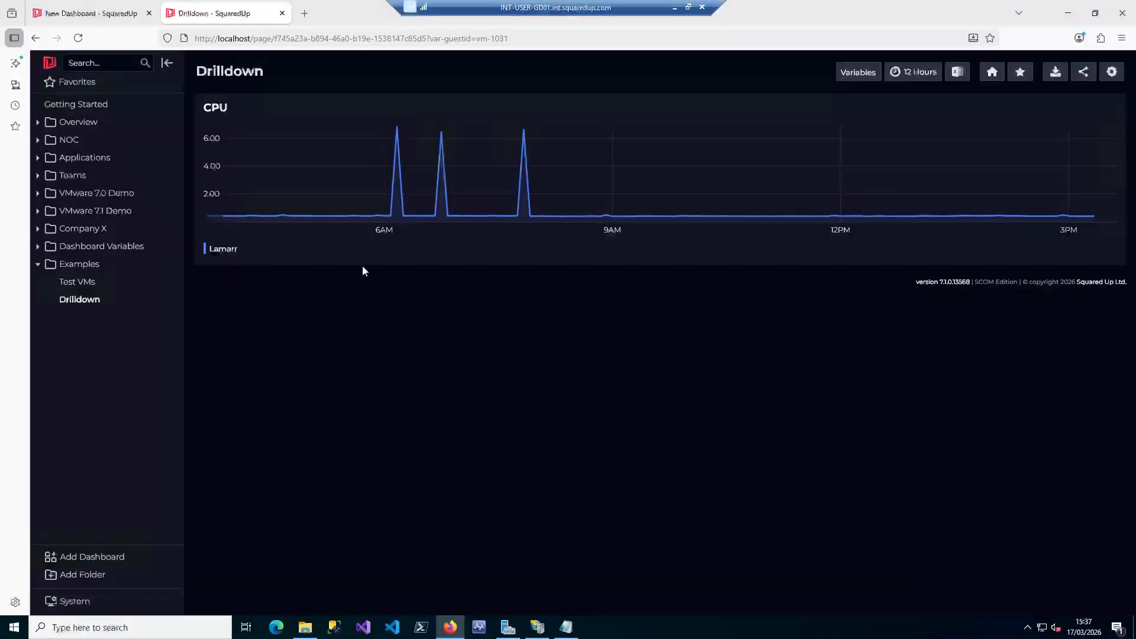
pyautogui.click(82, 283)
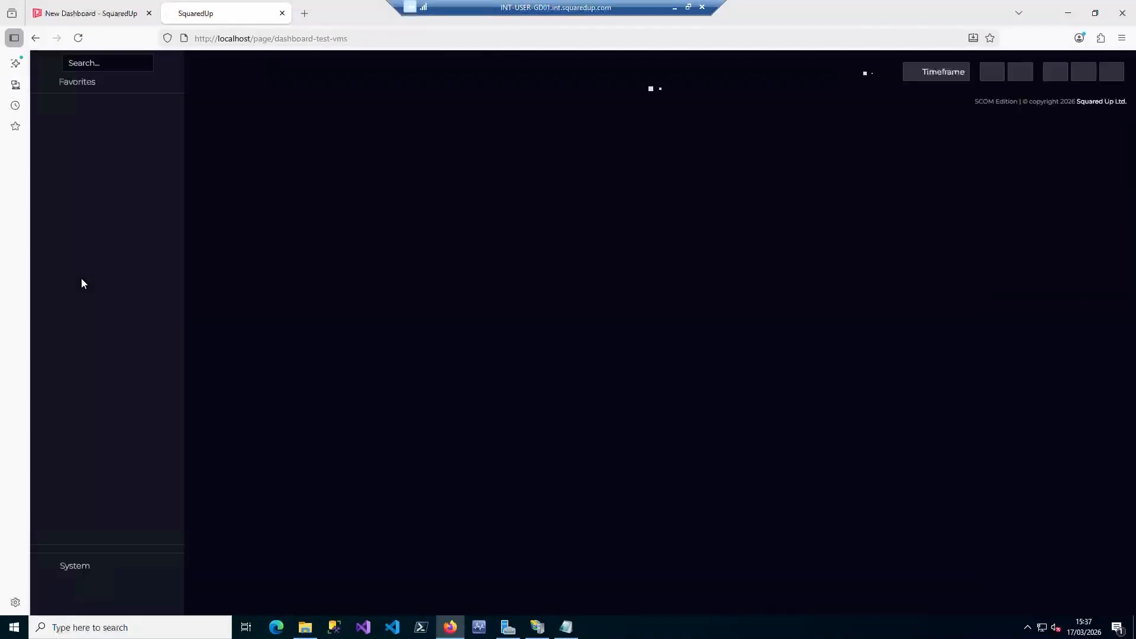